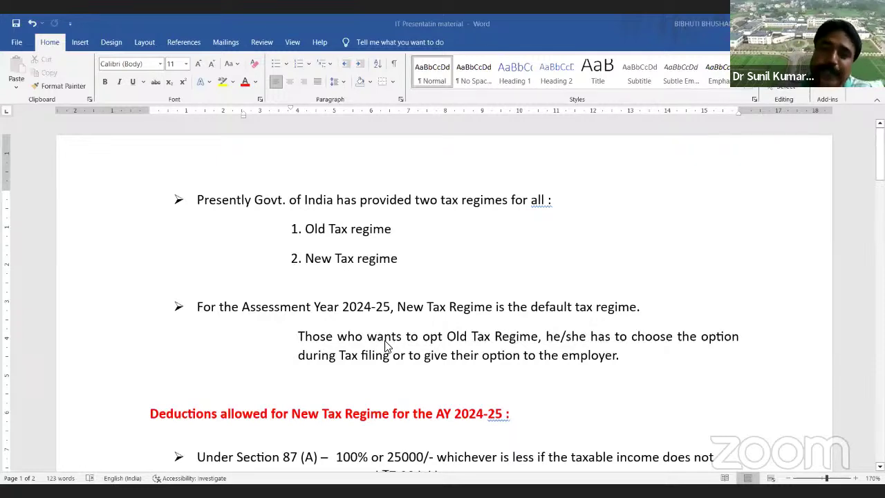
Review the document's notes on the old and new tax regimes and the deductions allowed under the New Tax Regime for AY 2024-25
scroll(549, 419, down, 1)
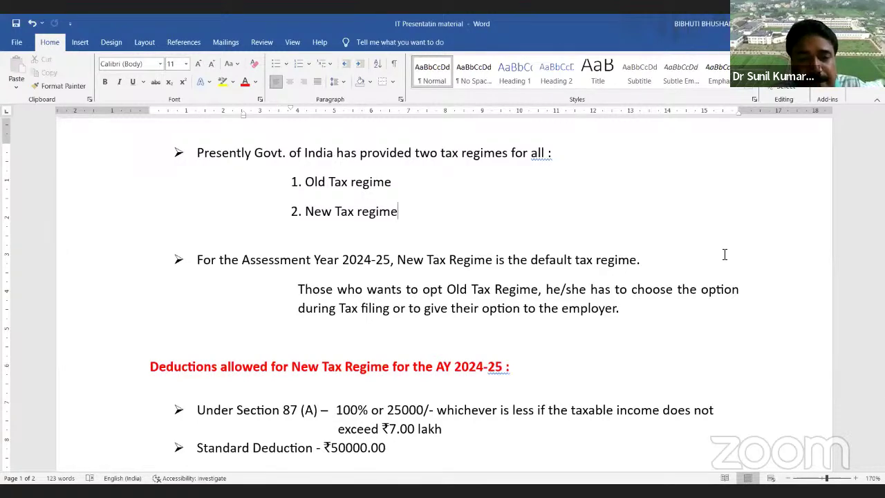
scroll(729, 256, down, 1)
scroll(728, 255, down, 2)
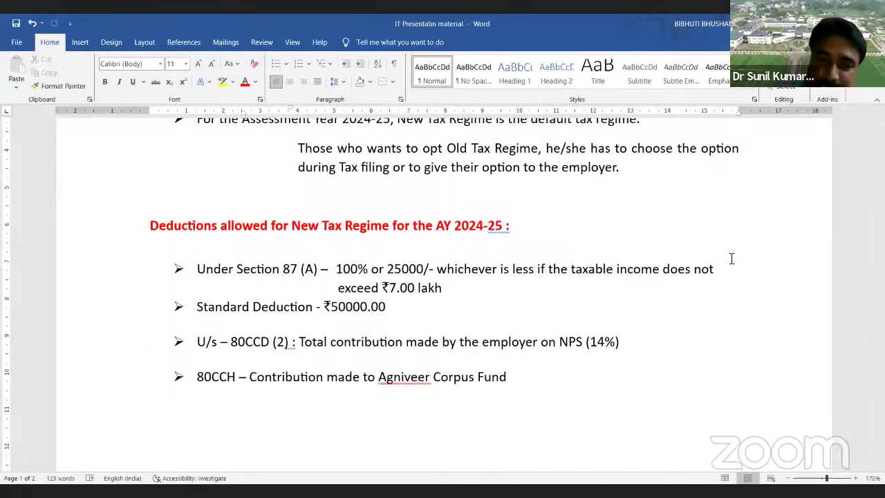
scroll(731, 257, up, 1)
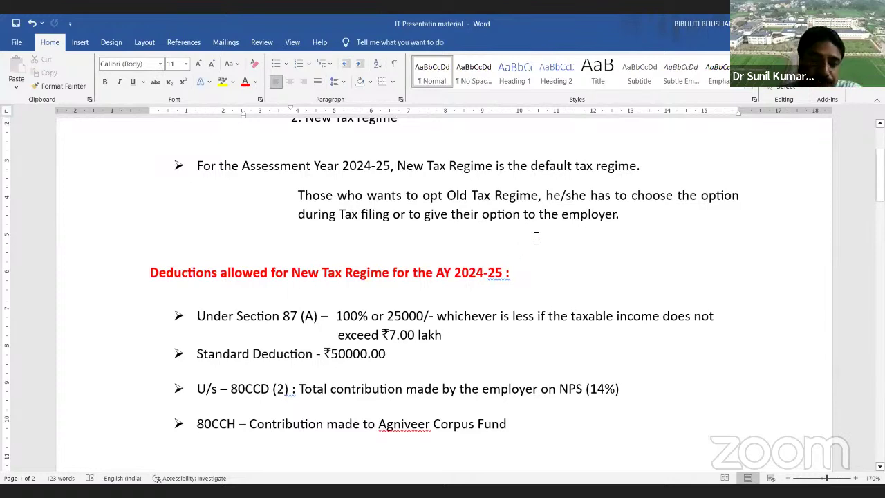
scroll(549, 330, down, 1)
scroll(547, 327, up, 2)
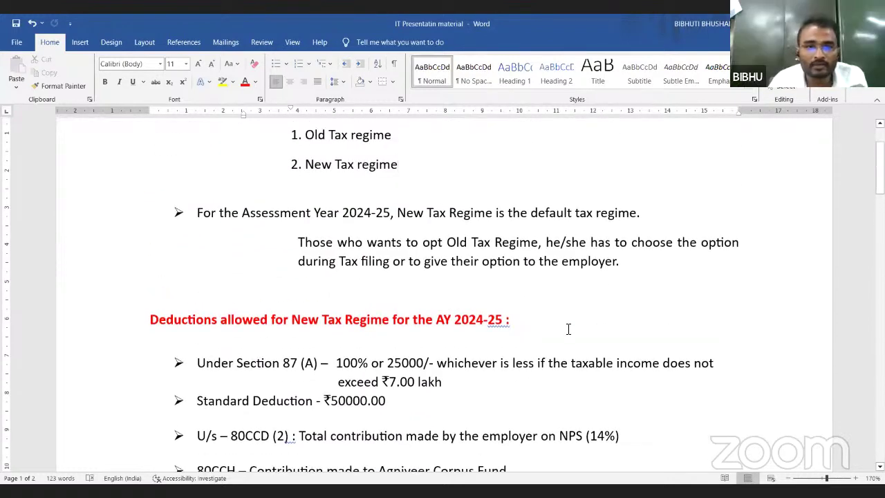
scroll(580, 317, down, 1)
scroll(581, 317, up, 3)
scroll(581, 316, down, 1)
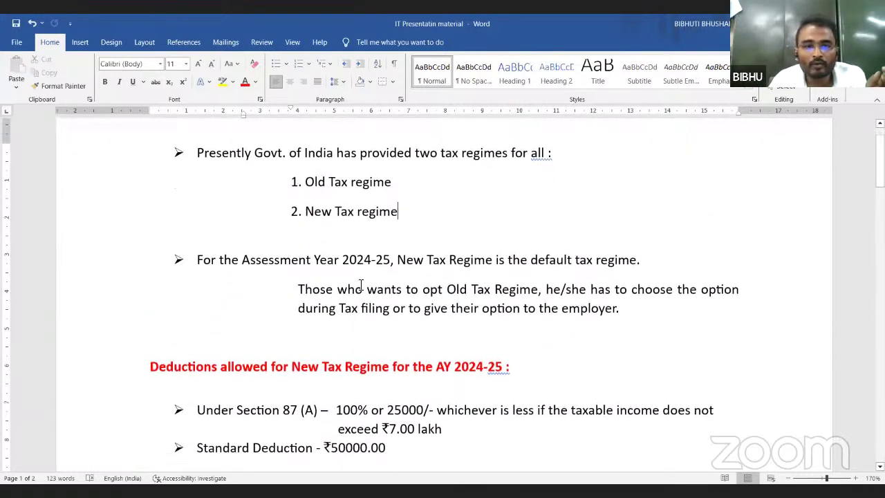
scroll(595, 372, down, 1)
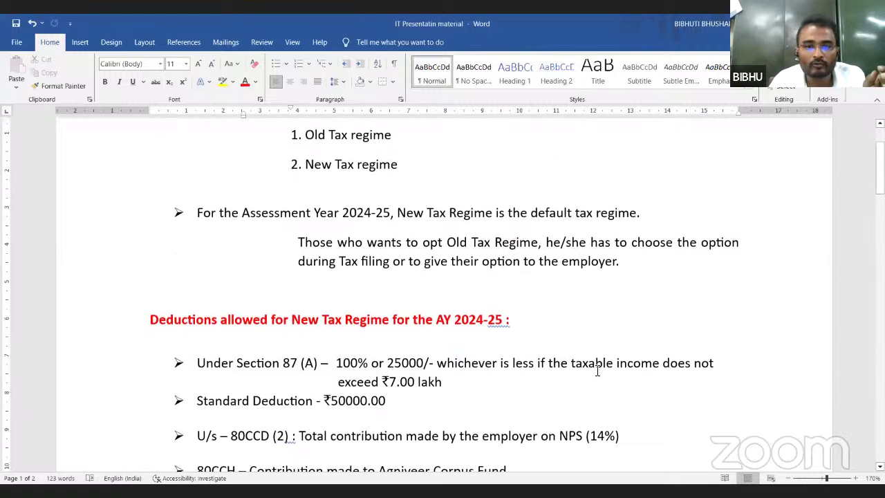
scroll(598, 360, down, 2)
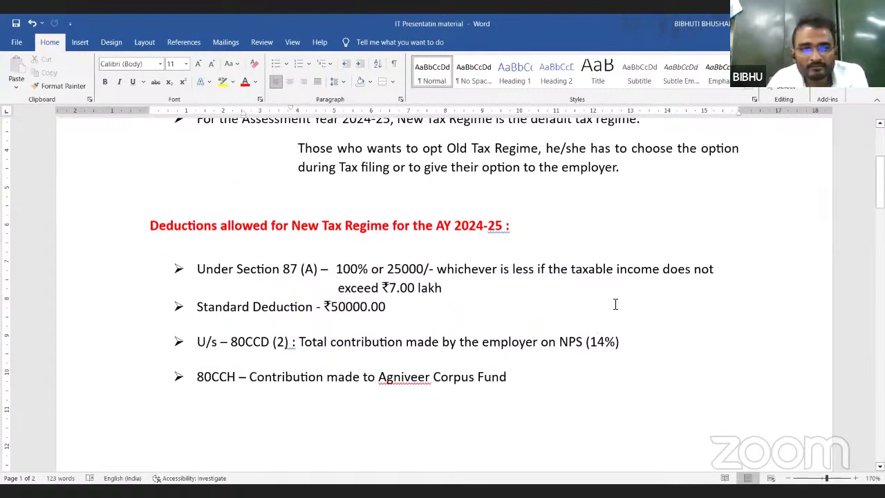
scroll(615, 304, up, 2)
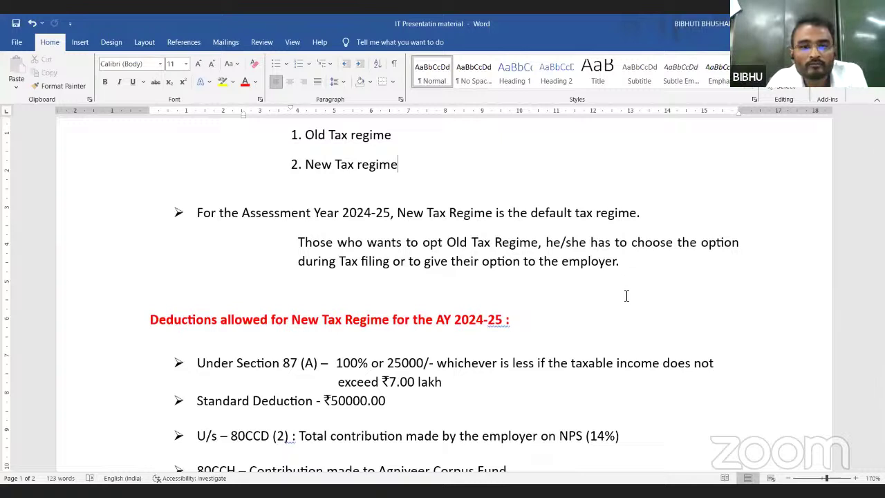
scroll(627, 296, down, 1)
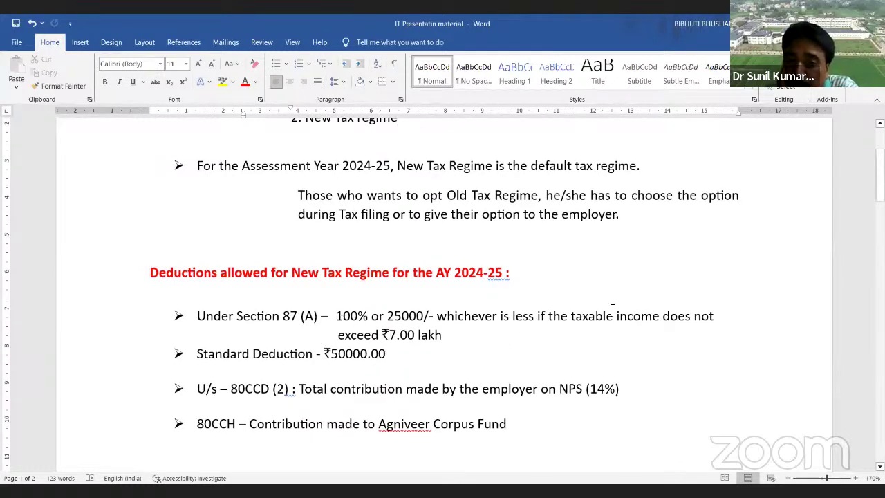
scroll(612, 309, up, 3)
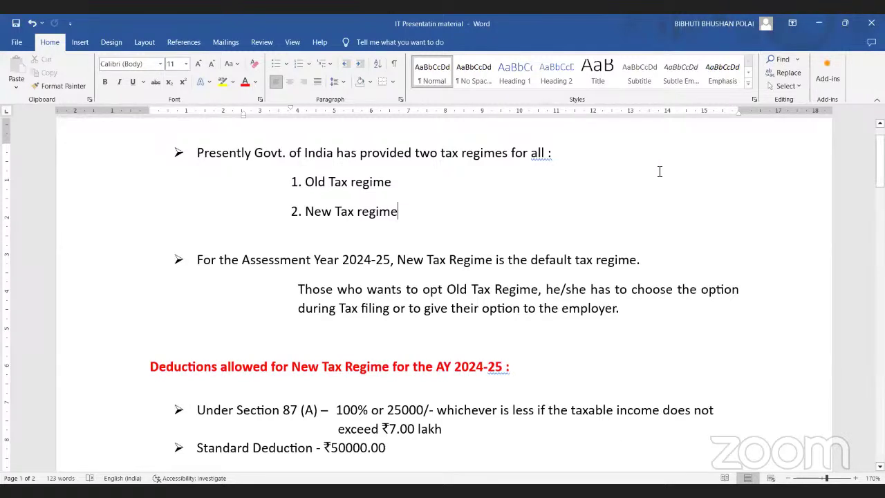
scroll(659, 176, down, 2)
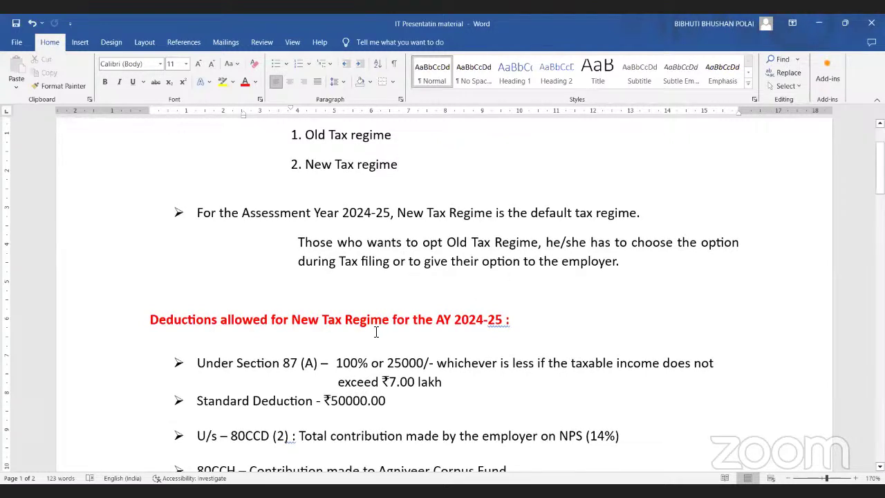
scroll(344, 365, down, 1)
scroll(344, 365, down, 1)
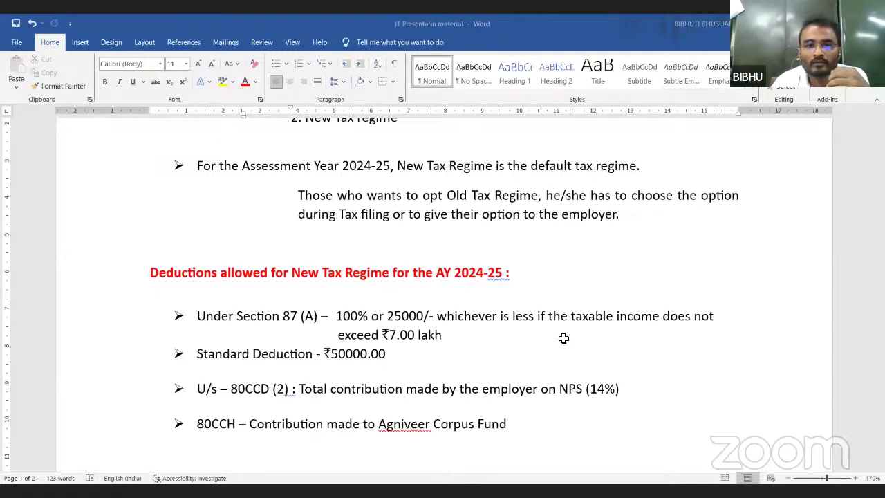
Switch to the IT calculation sheet 2023-24 workbook in Excel and review the old and new regime tax slabs for AY 2024-25
key(alt+Tab)
scroll(423, 362, down, 3)
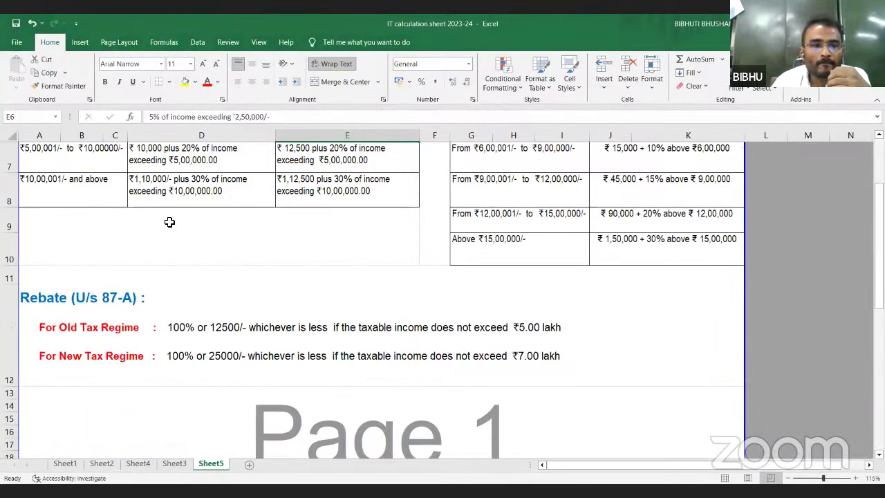
scroll(116, 270, up, 2)
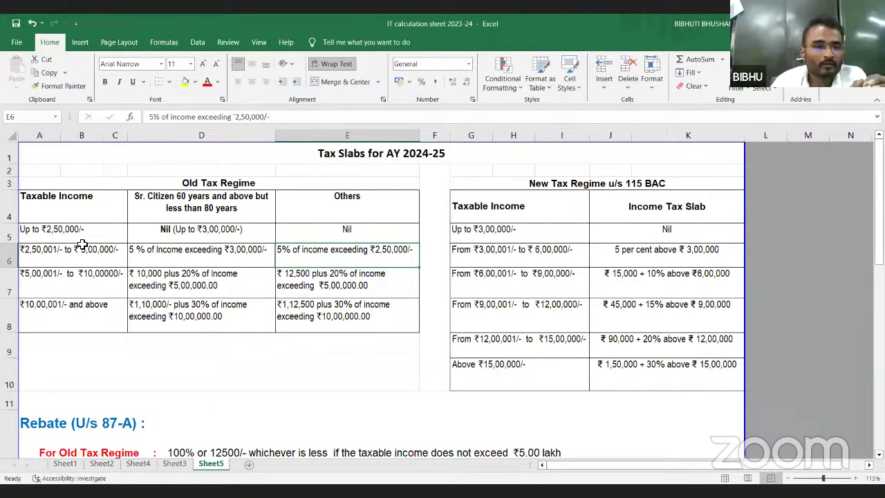
scroll(218, 358, down, 1)
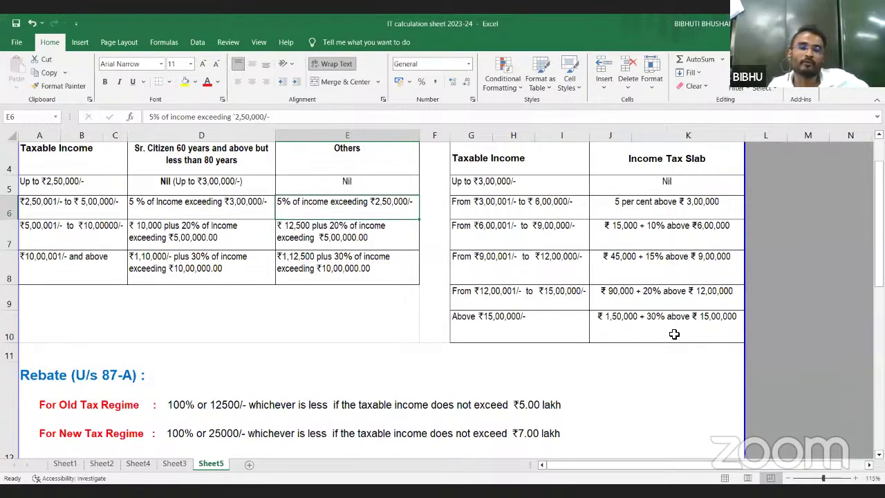
scroll(674, 333, down, 3)
scroll(650, 334, up, 5)
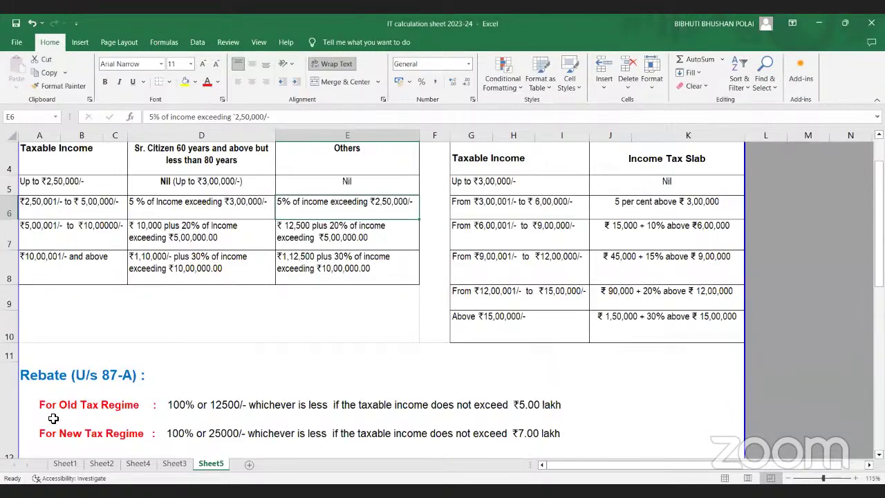
Examine the Rebate (U/s 87-A) rules for both regimes, comparing them with the tax slab tables on Sheet5
scroll(79, 351, down, 1)
scroll(80, 351, down, 1)
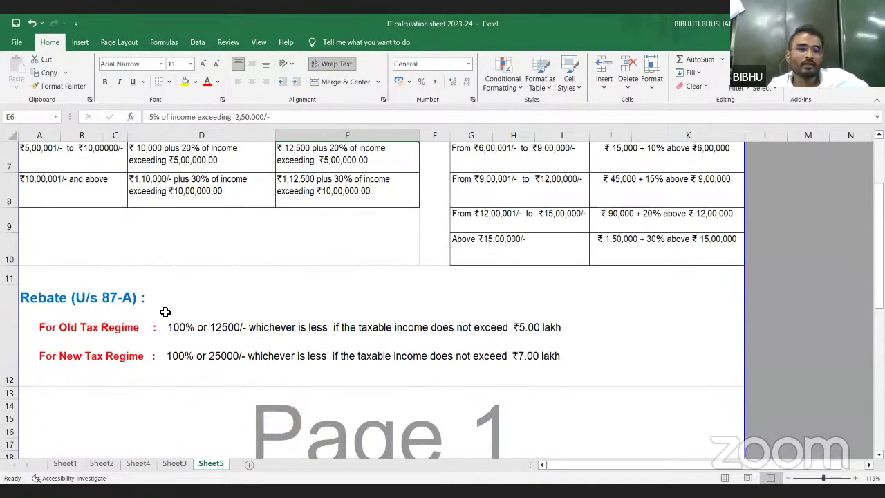
scroll(500, 312, up, 2)
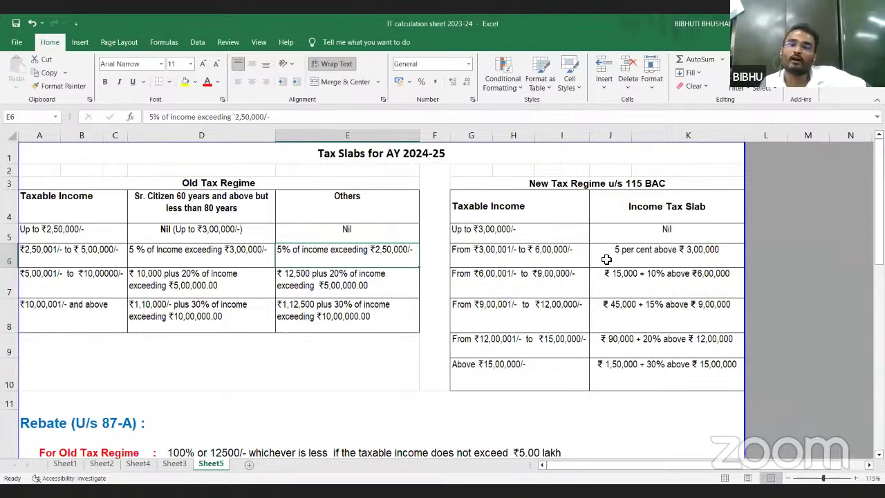
scroll(229, 404, down, 2)
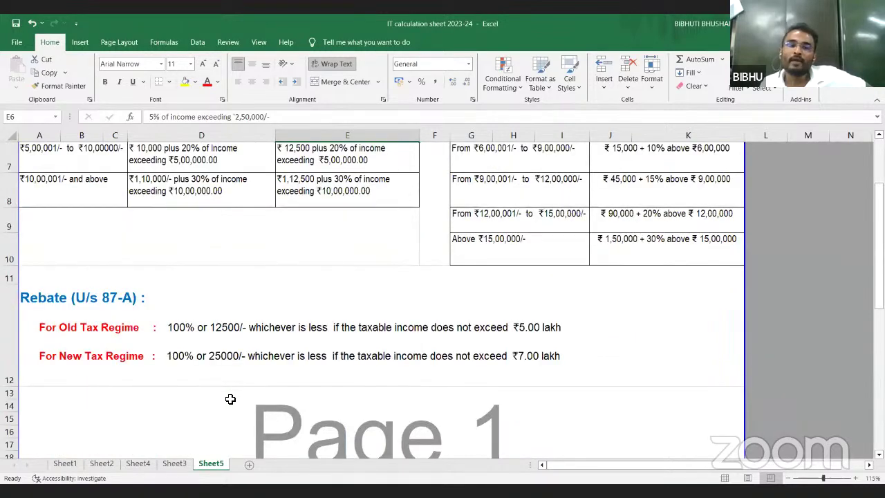
scroll(228, 397, up, 2)
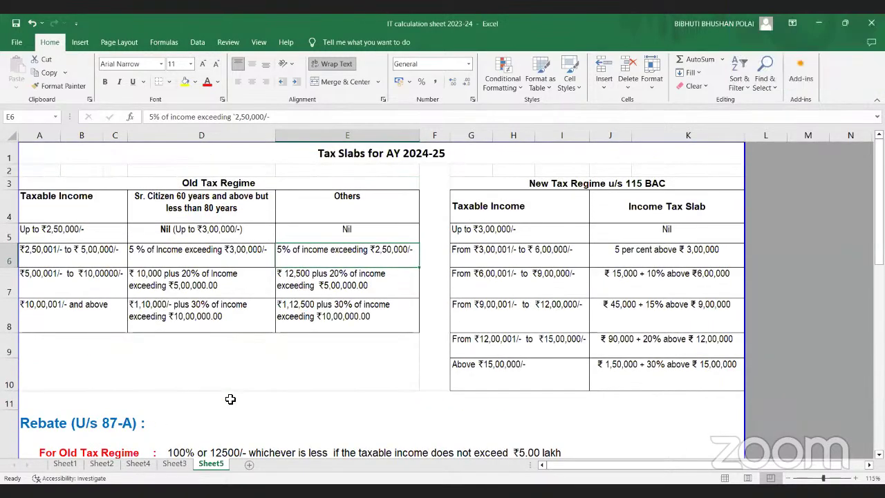
scroll(353, 387, down, 2)
click(593, 357)
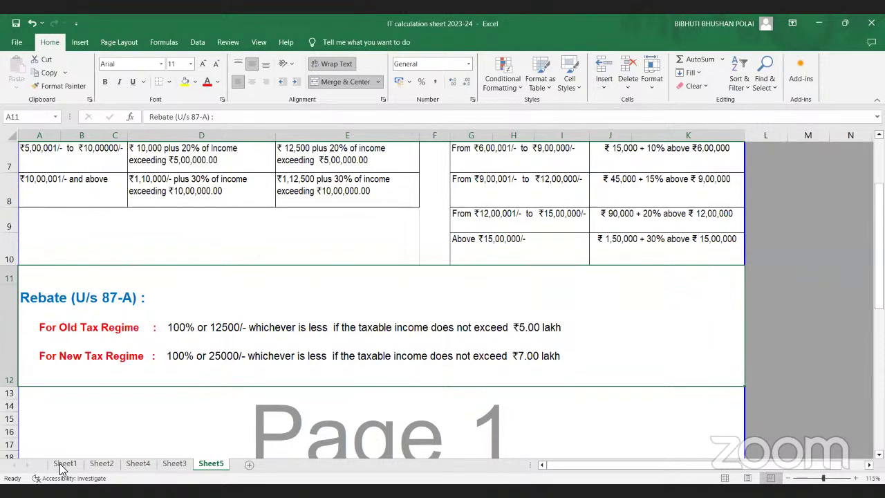
Go to Sheet1 and inspect the Basic Salary, D.A, HRA and TA cells of the 03/23 salary row
key(ctrl+Page_Up)
key(ctrl+Page_Up)
key(ctrl+Page_Up)
key(ctrl+Page_Up)
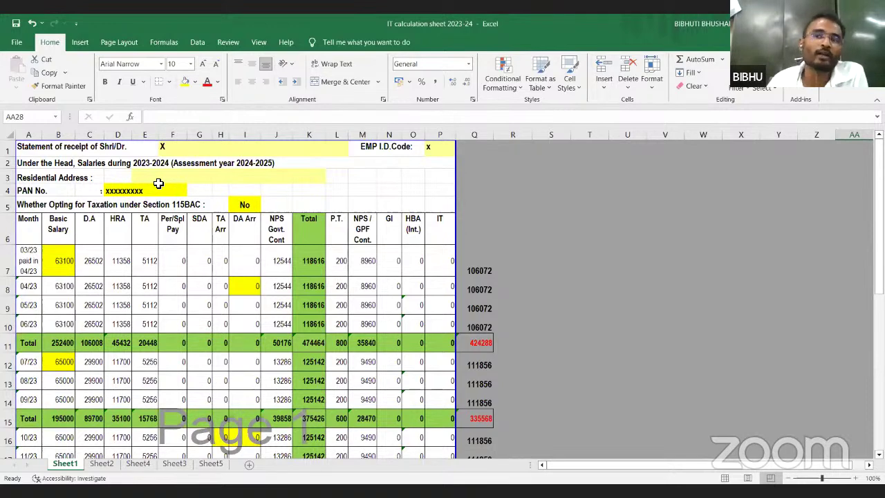
click(58, 271)
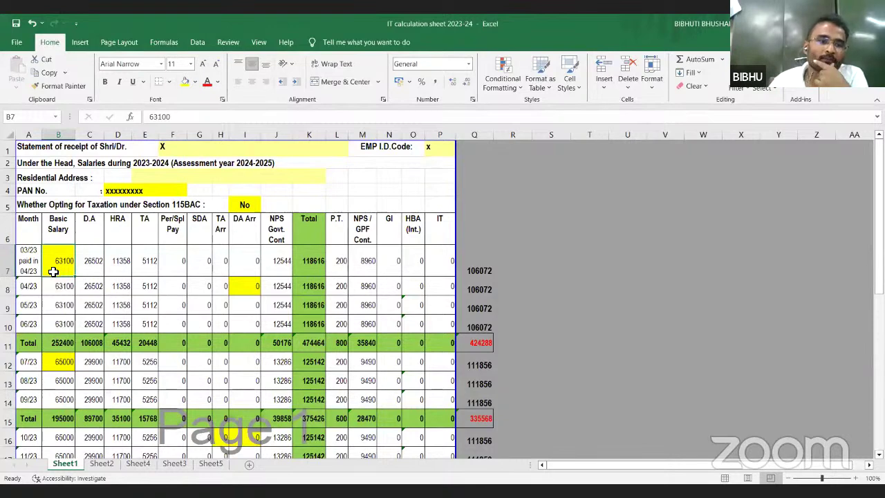
click(92, 269)
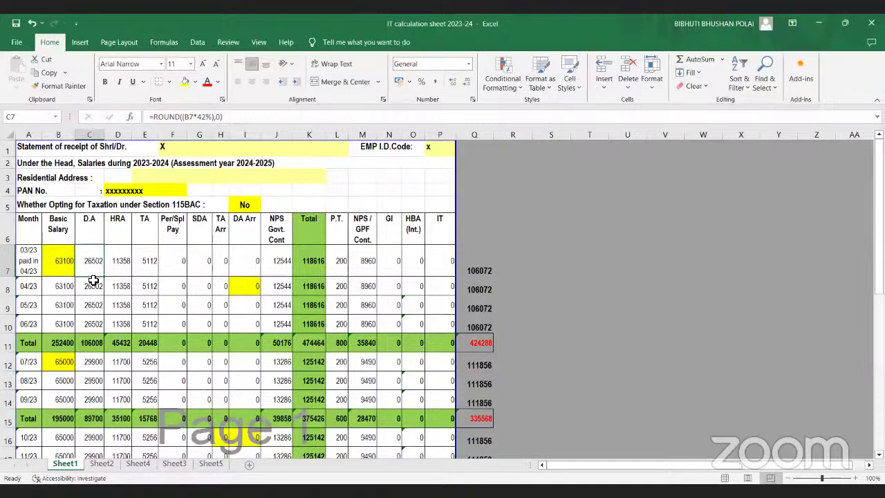
click(120, 263)
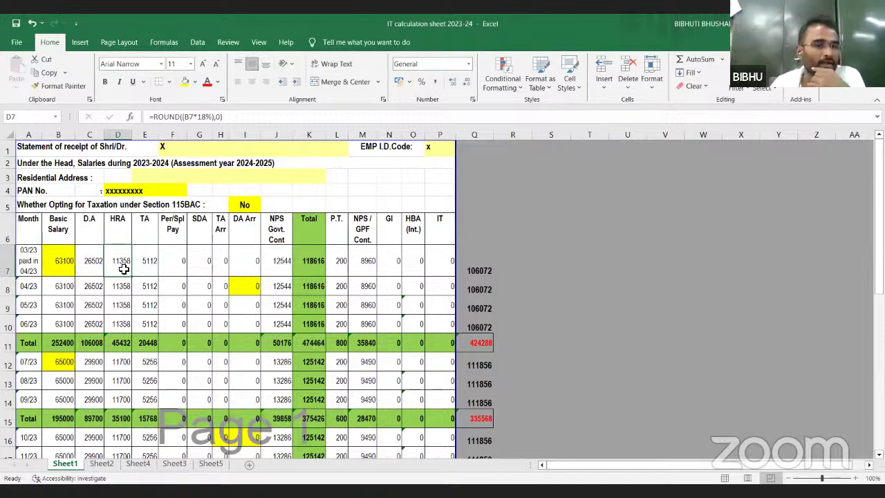
click(147, 262)
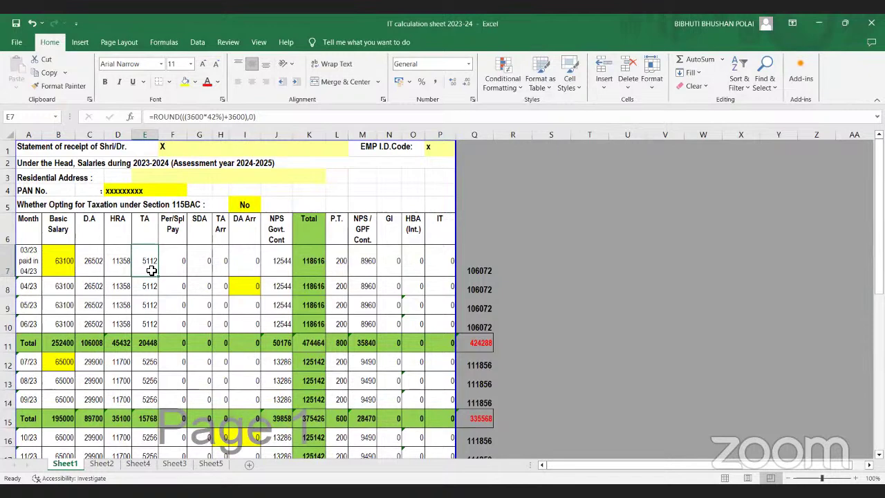
Examine the NPS Govt. Cont formula in the 03/23 row together with the Basic Salary and D.A cells it uses
click(274, 266)
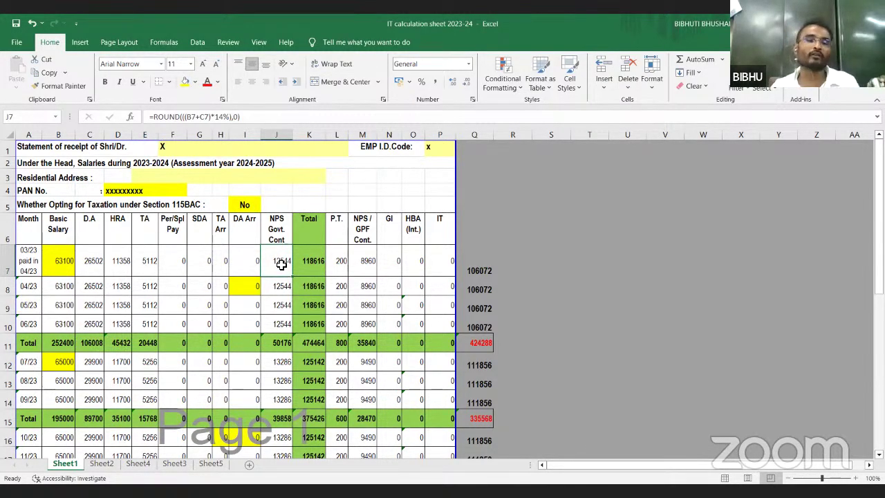
click(90, 269)
click(283, 264)
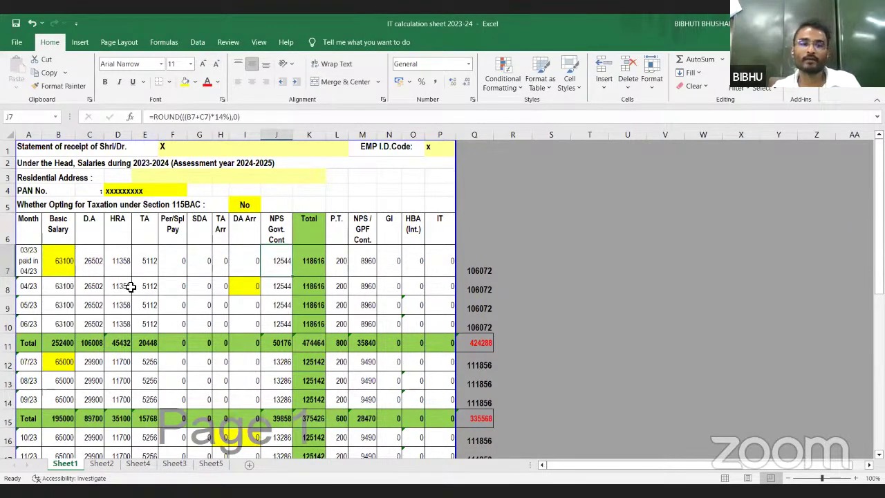
click(63, 274)
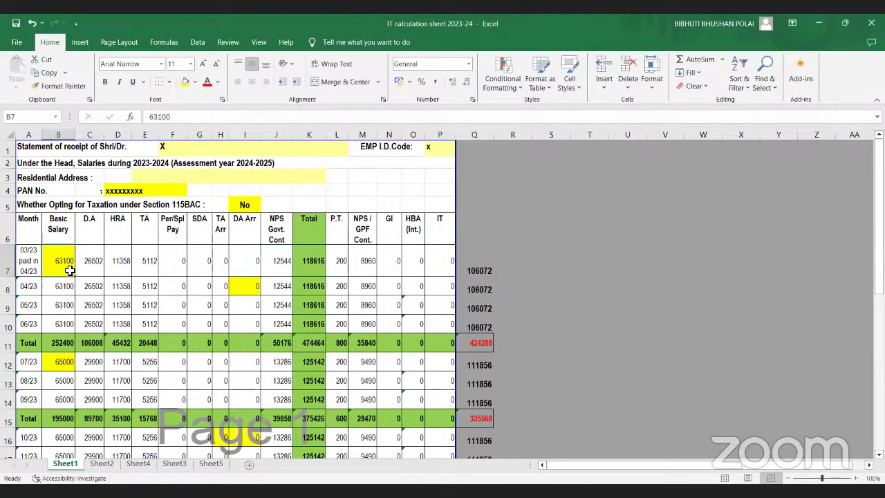
click(94, 268)
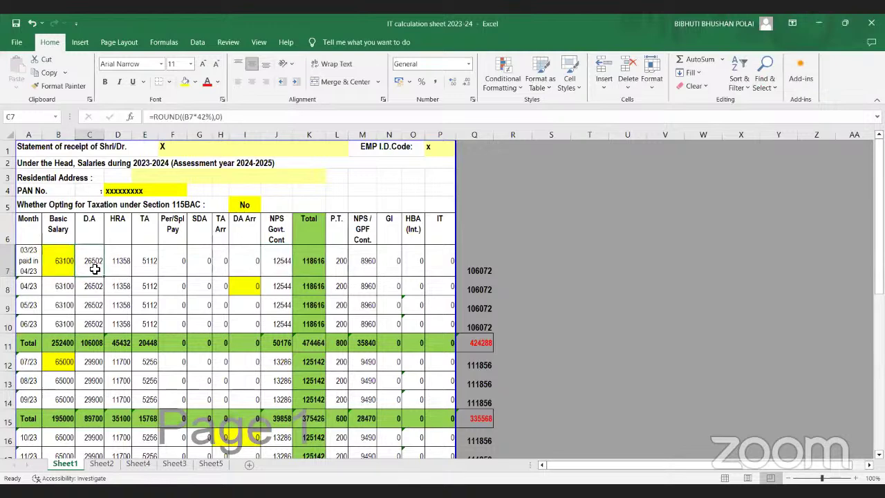
click(284, 264)
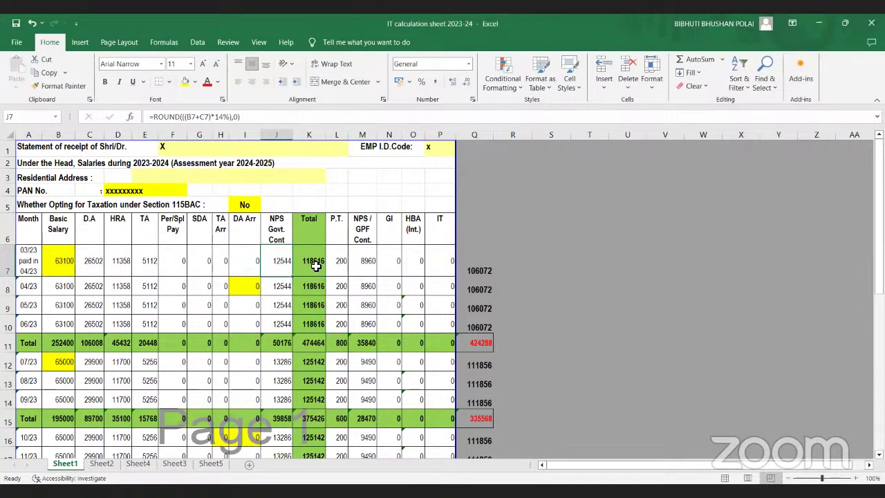
Inspect the Total column formulas for the months 03/23 through 06/23, leaving the formulas as they are
click(315, 272)
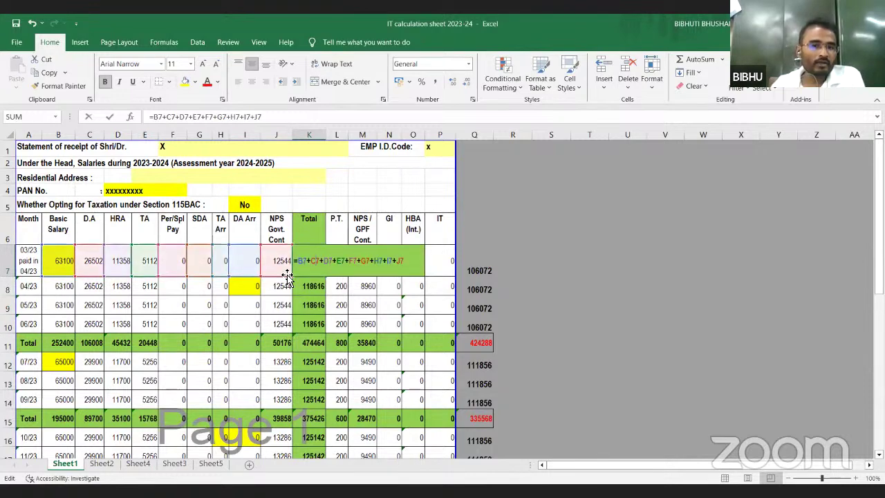
click(593, 191)
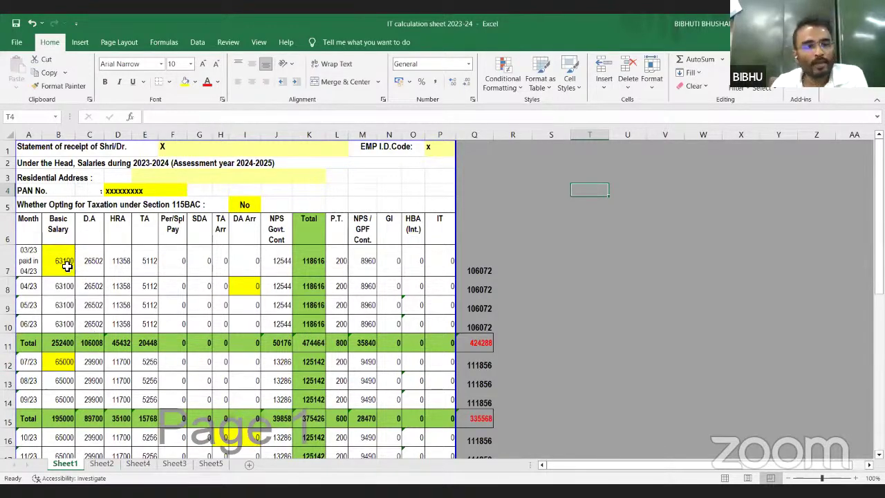
click(320, 262)
click(314, 286)
click(315, 305)
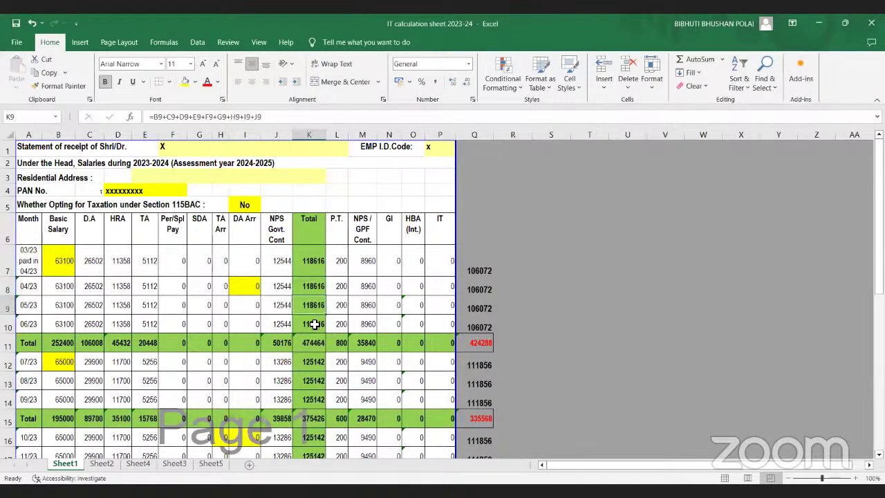
click(313, 329)
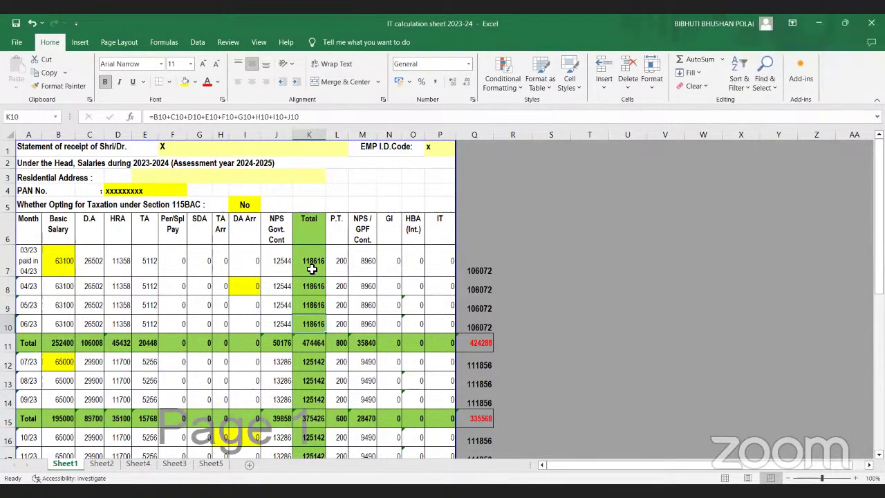
Inspect the Basic Salary, D.A, HRA, TA, NPS Govt. Cont and Total cells of the 07/23 salary row
scroll(312, 269, down, 1)
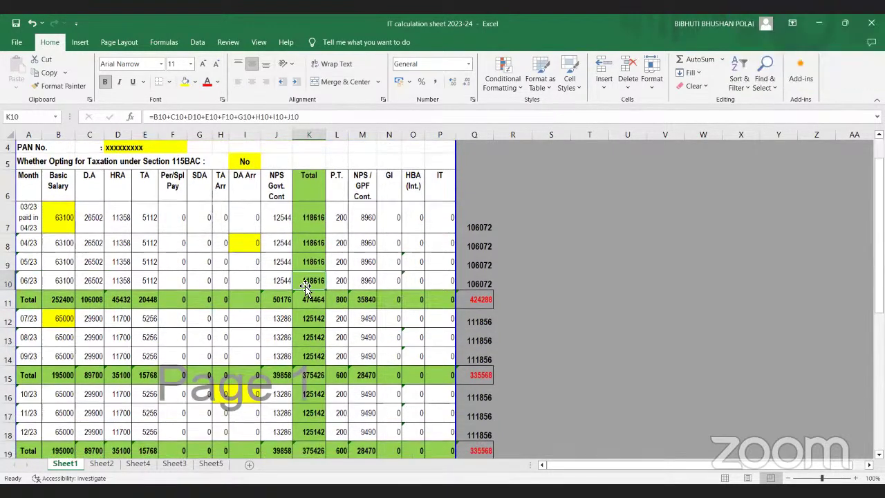
click(62, 318)
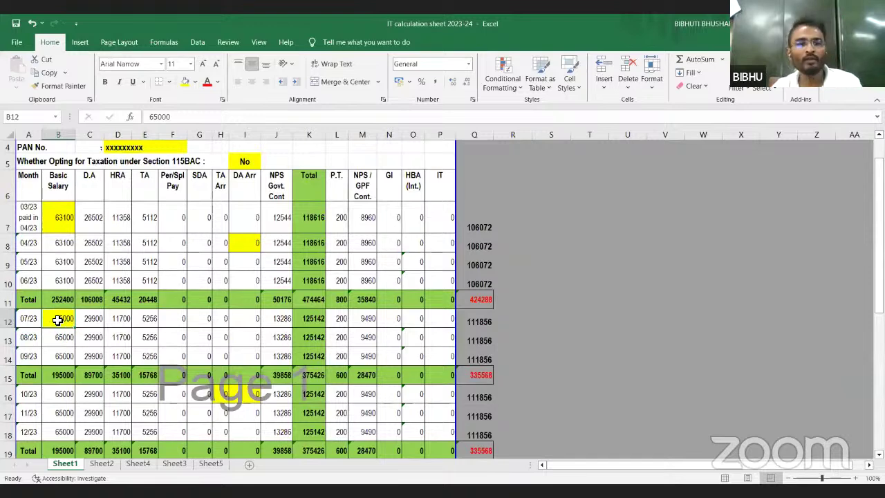
click(100, 318)
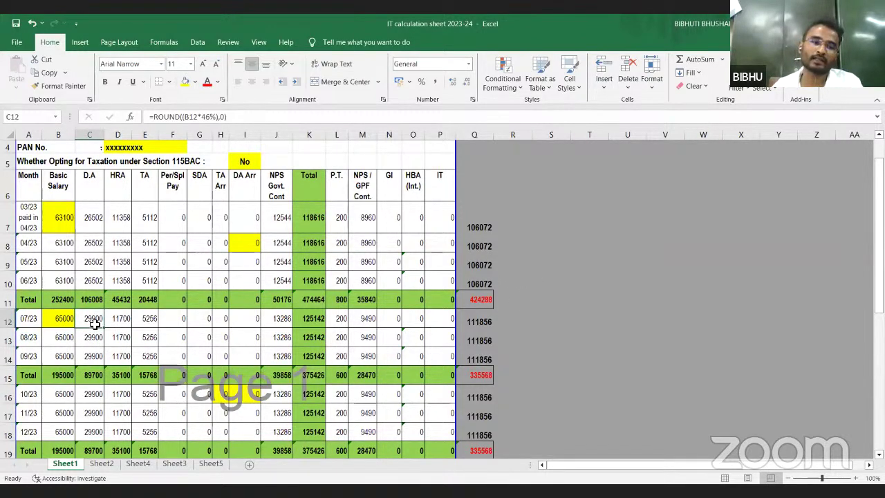
click(61, 322)
click(87, 320)
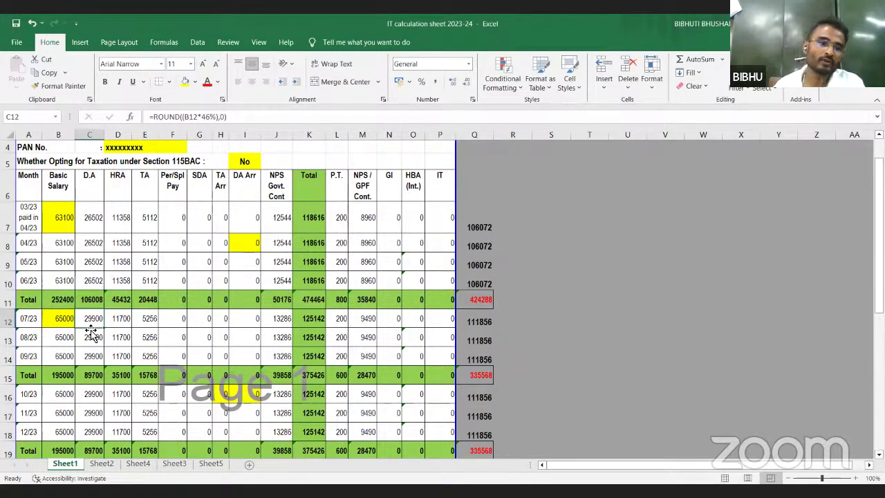
click(122, 320)
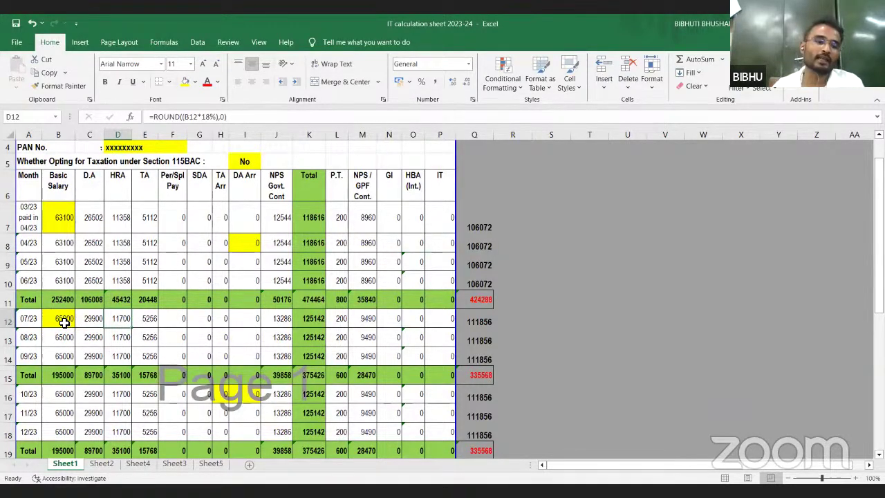
click(150, 318)
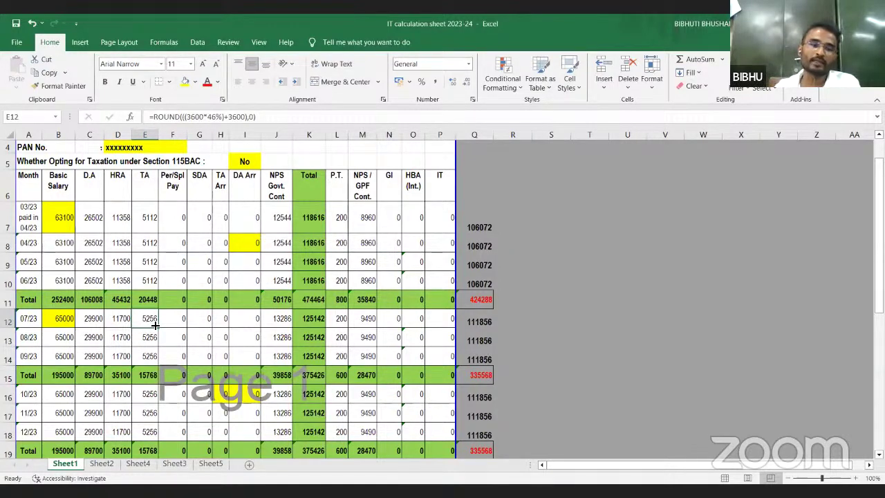
click(290, 321)
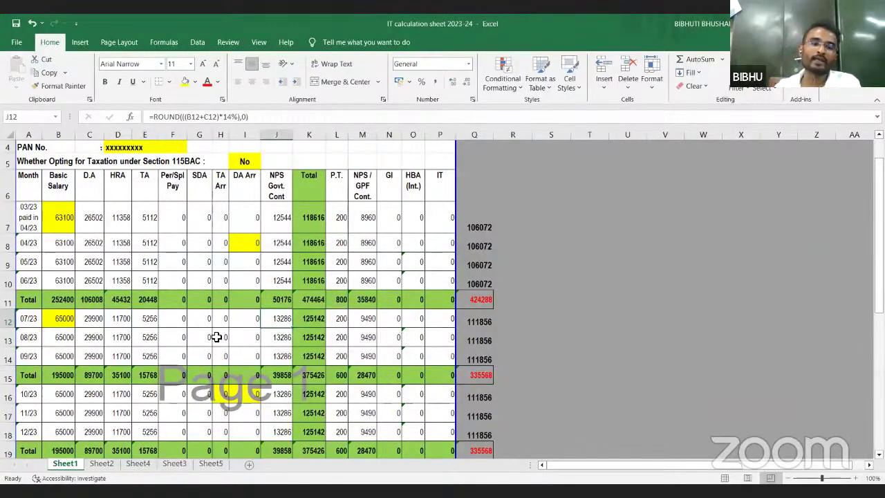
click(312, 319)
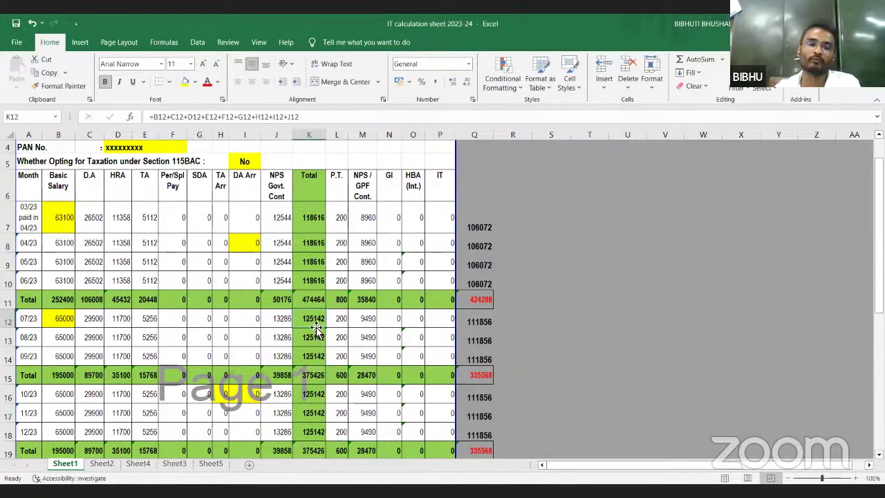
Check the NPS Govt. Cont formula for 02/24 and the Total column formulas for the months 07/23 through 02/24
scroll(311, 346, down, 2)
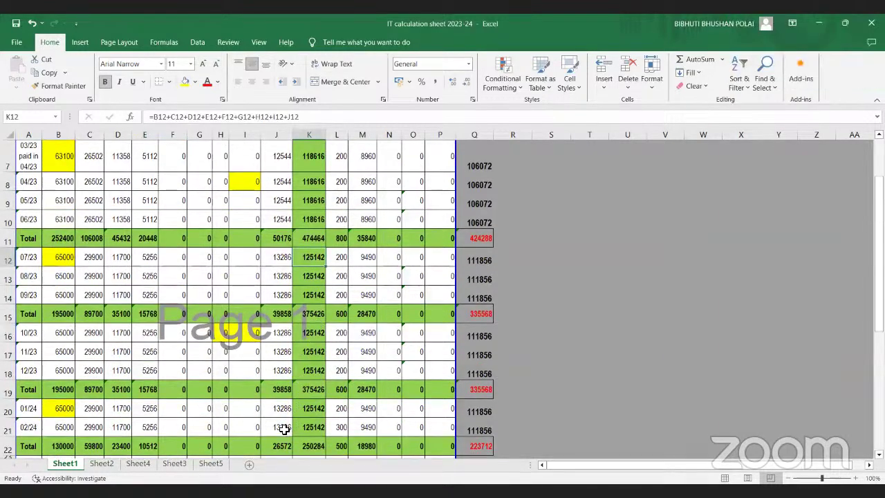
click(283, 427)
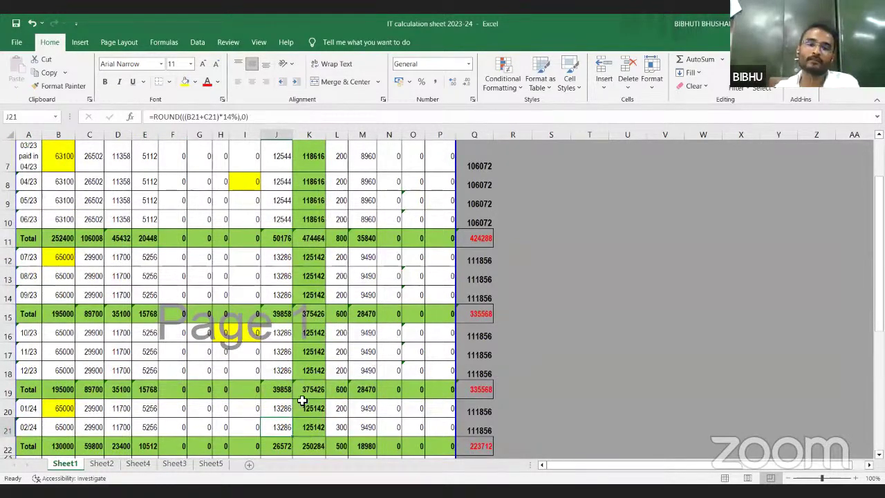
click(320, 258)
click(319, 277)
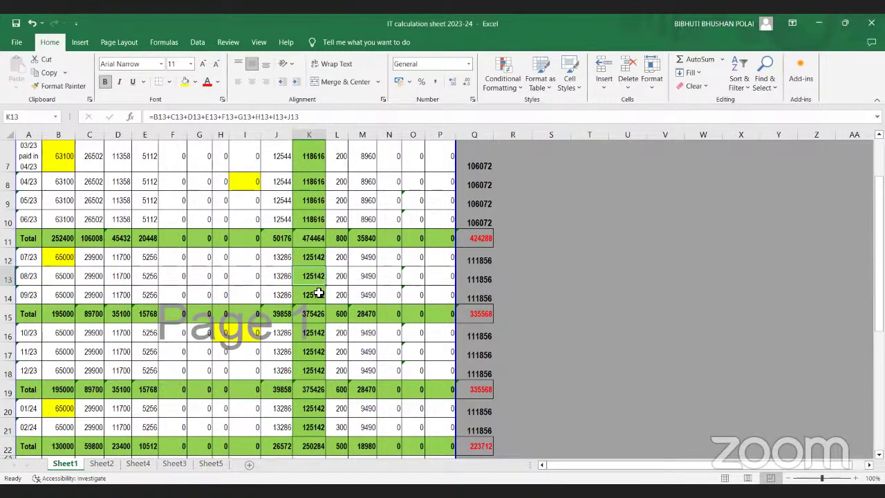
click(315, 293)
click(312, 339)
click(309, 353)
click(311, 371)
click(314, 430)
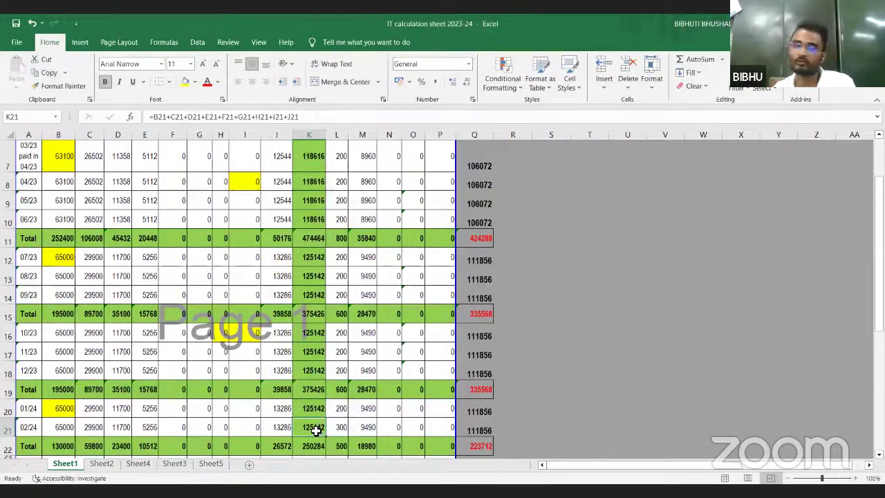
Examine the G. Total, Honorarium, Tuition Fee and TOTAL cells below the monthly salary rows
scroll(310, 423, down, 2)
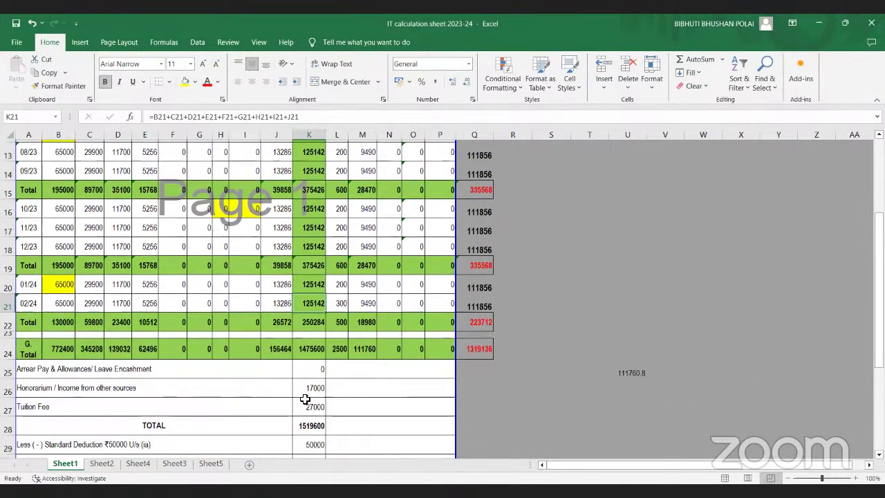
click(307, 354)
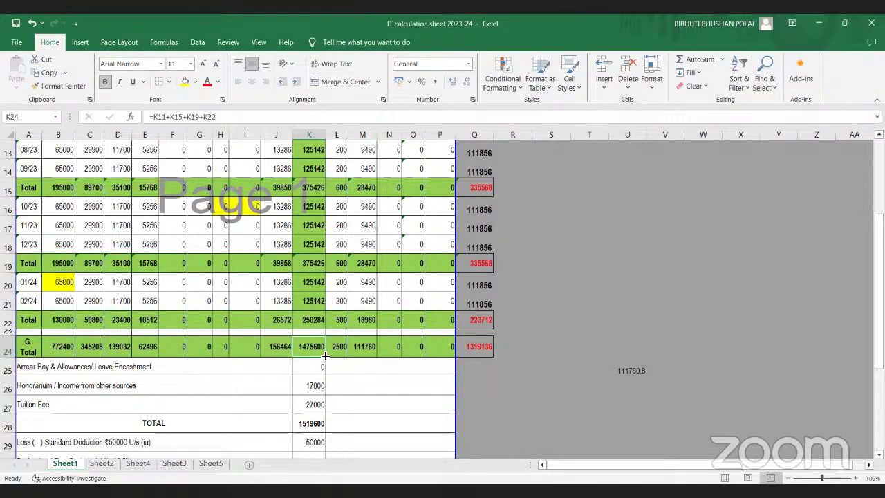
scroll(239, 393, down, 1)
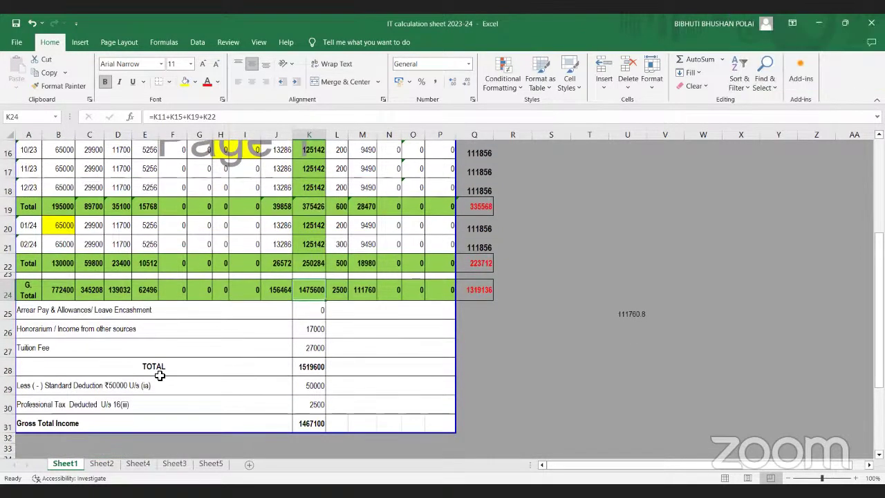
click(316, 331)
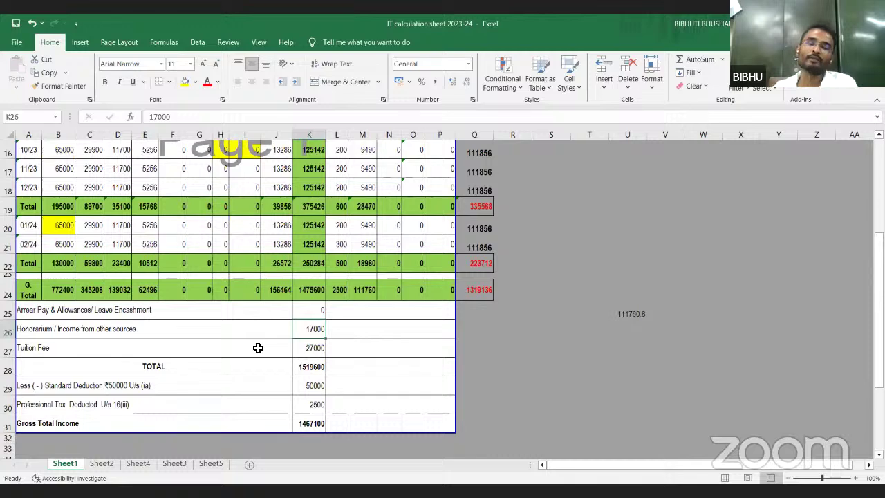
click(315, 349)
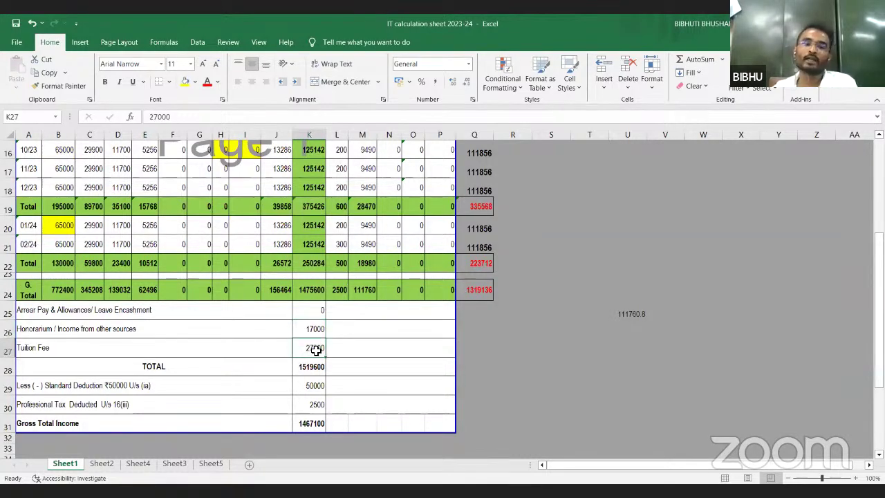
click(315, 296)
click(319, 332)
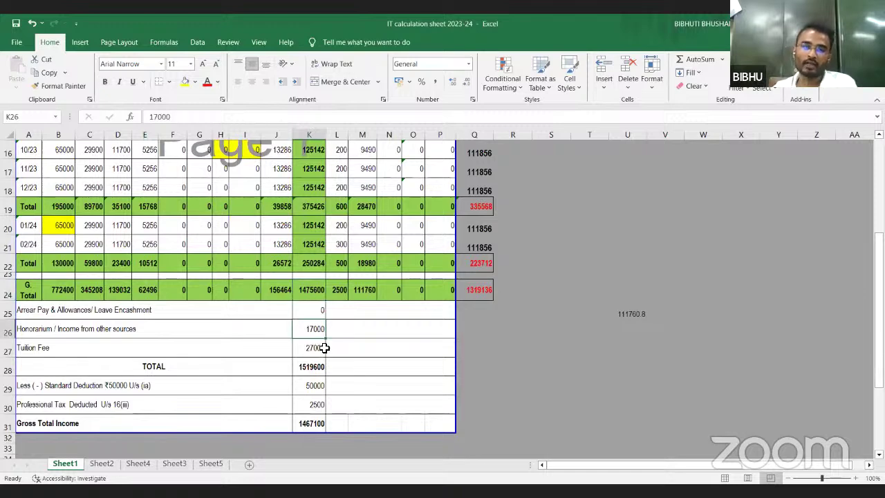
click(318, 350)
click(317, 368)
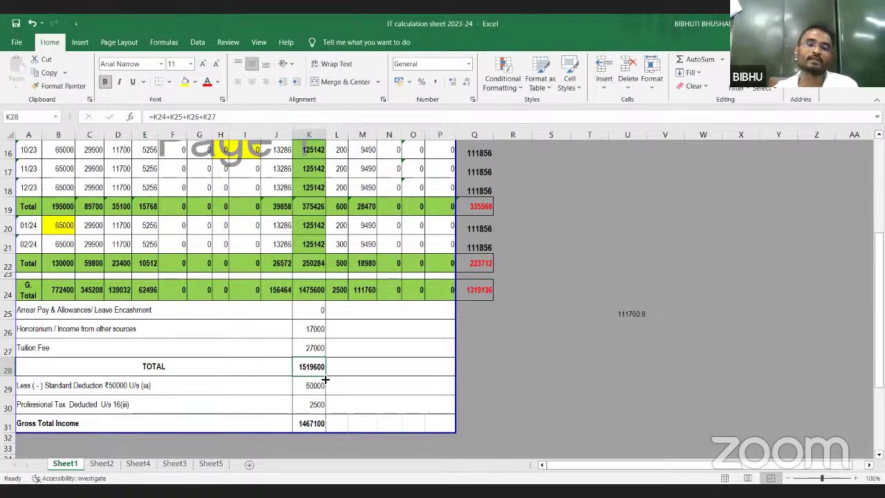
Review the salary statement from its header through the monthly rows down to the TOTAL row
scroll(312, 368, up, 5)
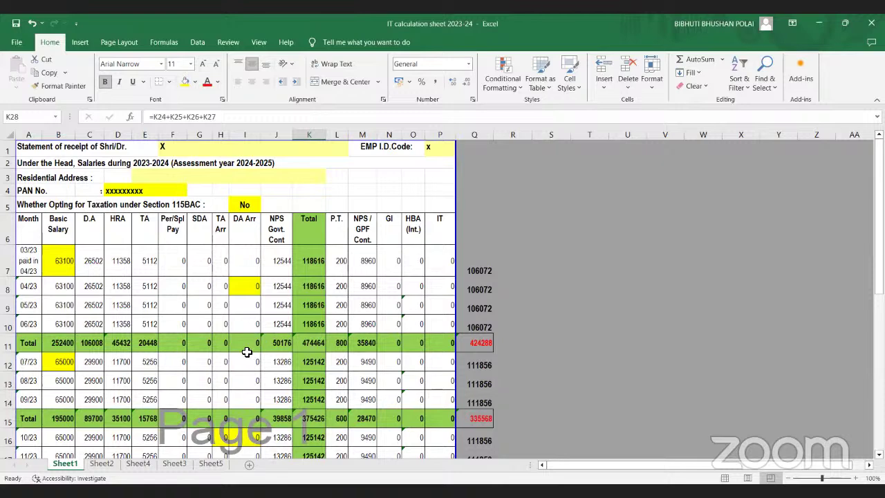
scroll(289, 351, down, 2)
scroll(289, 351, down, 2)
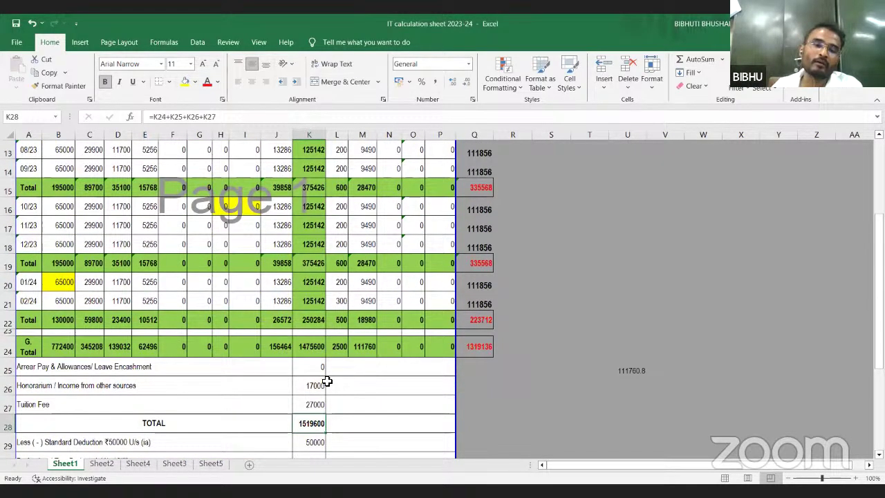
scroll(327, 386, up, 4)
scroll(318, 394, down, 4)
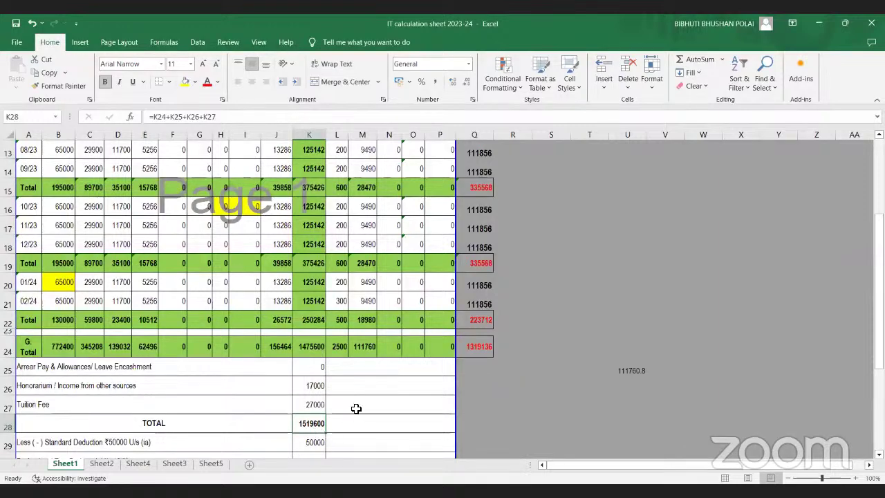
Correct the section reference in the Standard Deduction label in A29 so it reads U/s (16ia)
scroll(346, 405, down, 1)
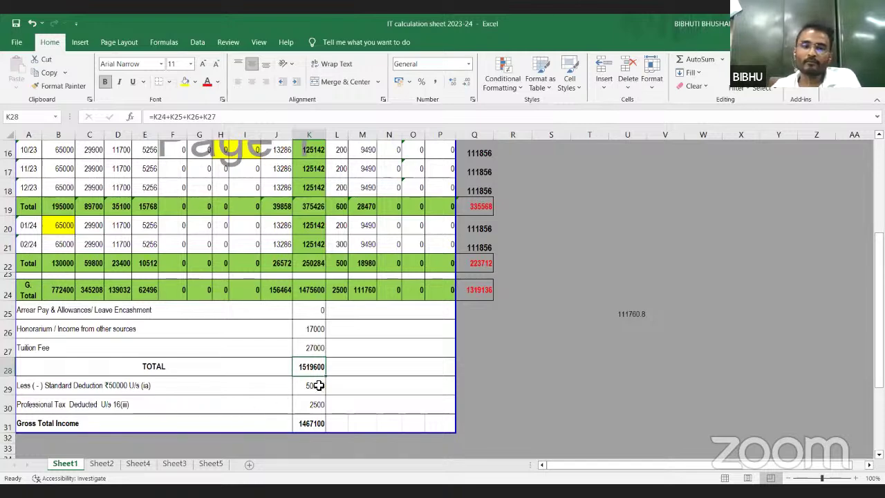
double_click(138, 385)
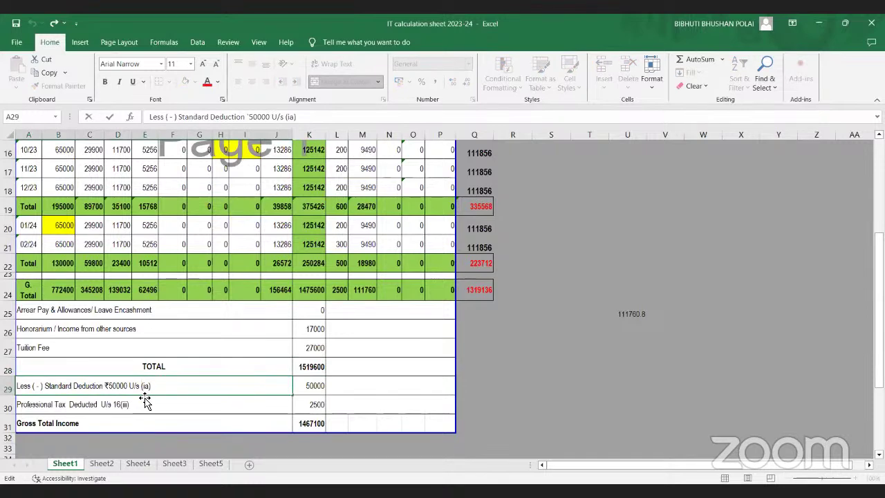
text(16)
key(Return)
Inspect the Standard Deduction amount and Gross Total Income formula, and trace the latter to the Total Income cell on Sheet2
click(311, 388)
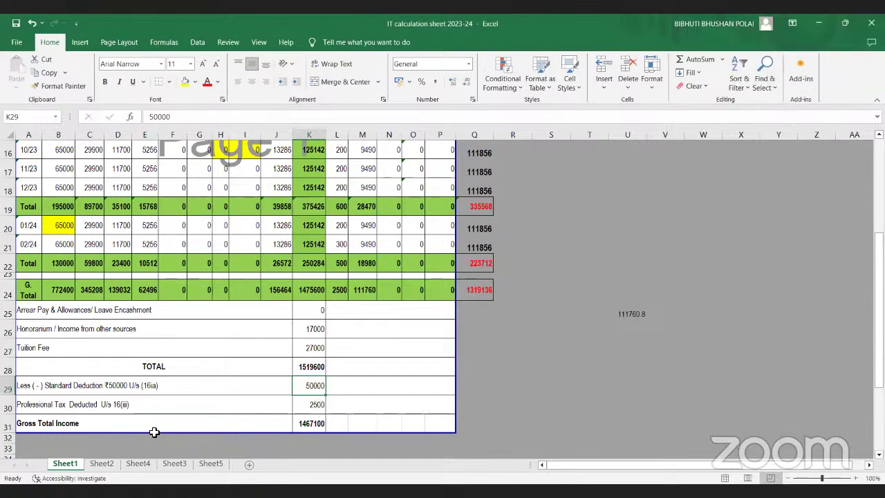
click(311, 423)
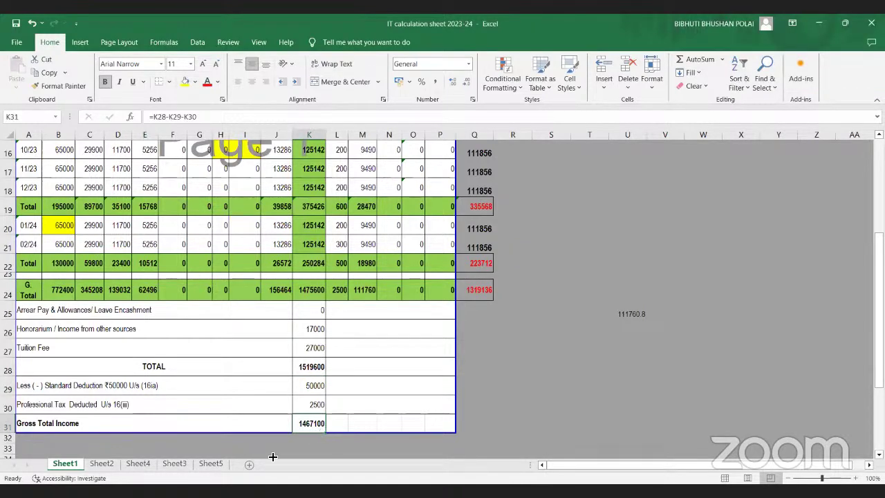
click(102, 463)
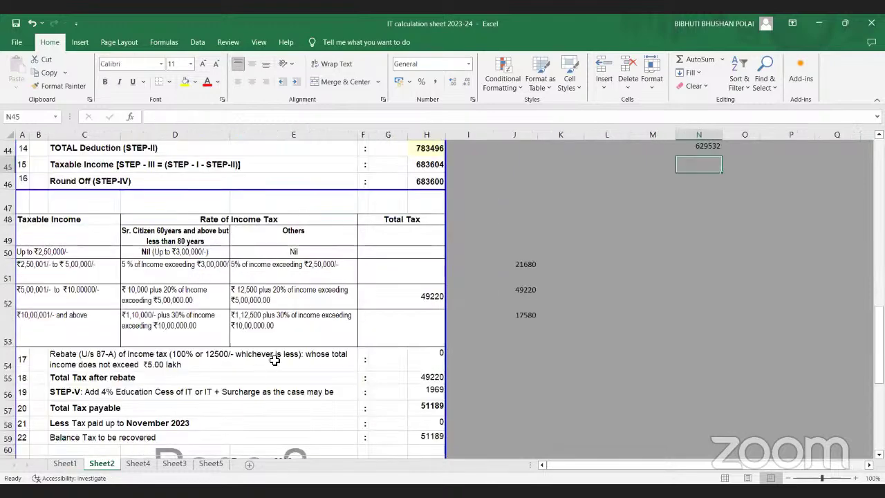
scroll(274, 359, up, 15)
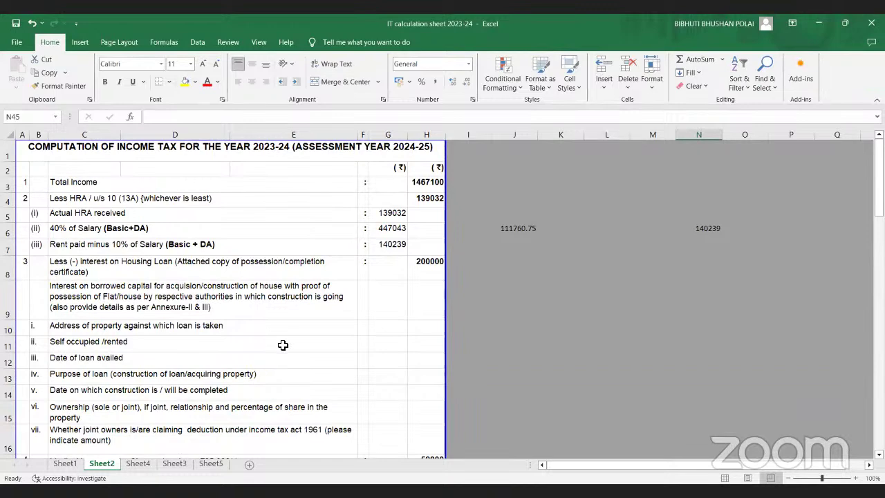
click(430, 186)
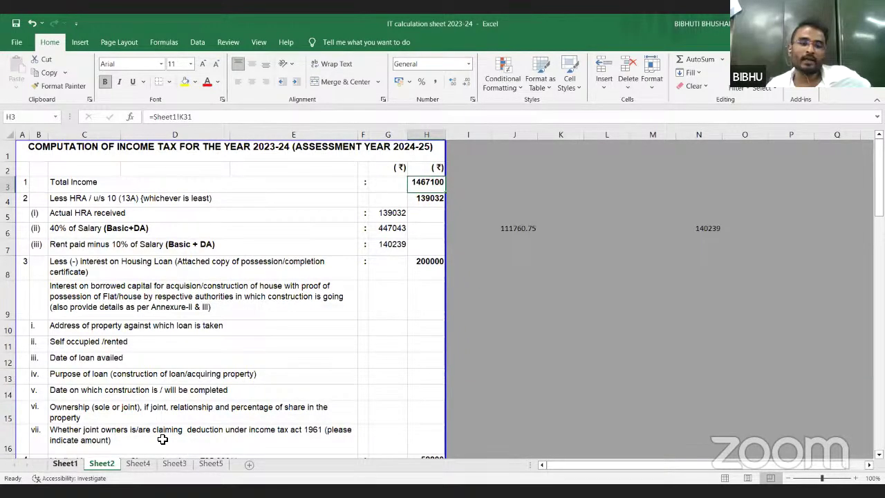
Return to Sheet1 and check the Standard Deduction and Professional Tax amounts subtracted from the TOTAL
click(68, 462)
click(318, 386)
click(318, 406)
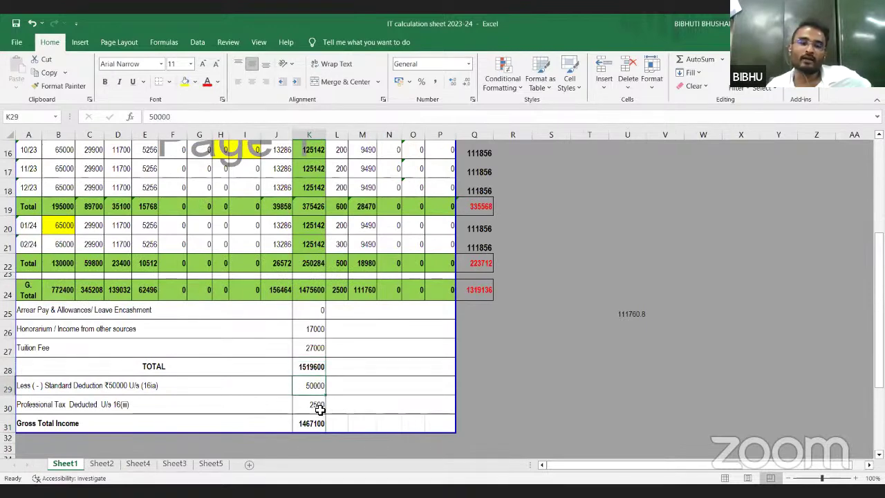
Enter the formula =21000*12 in the empty cell K9 on Sheet2
click(100, 463)
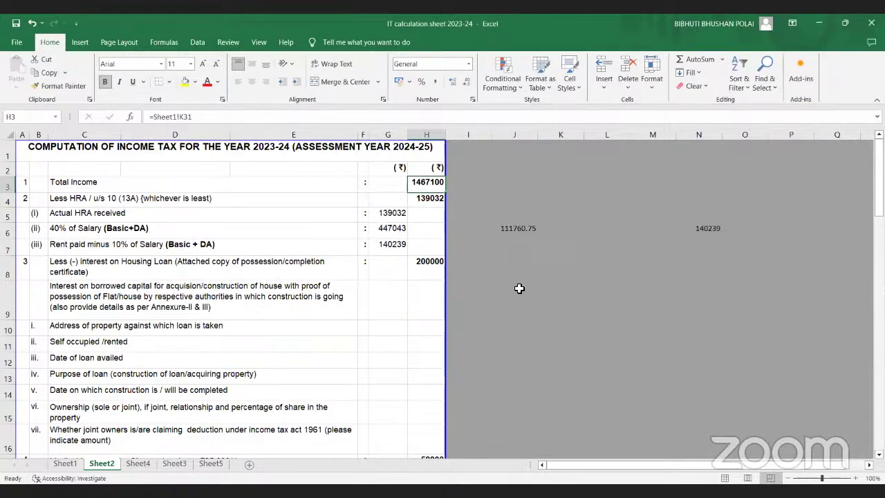
click(562, 302)
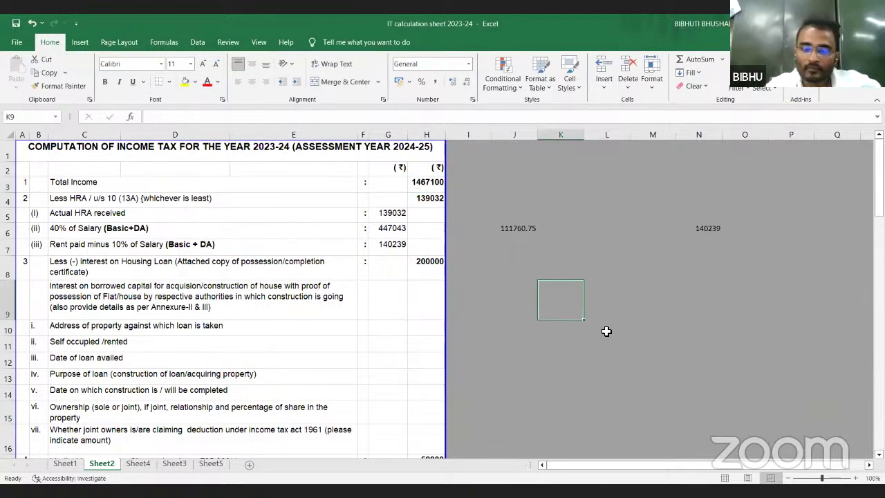
text(=21000)
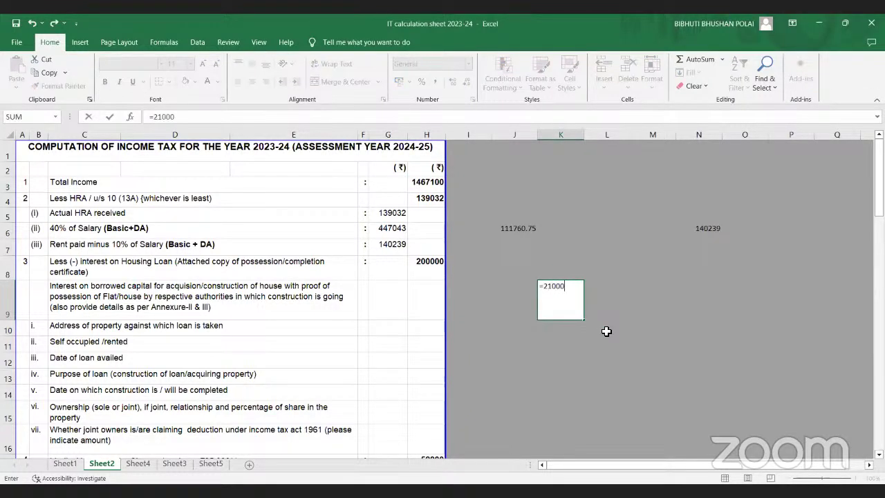
text(*12)
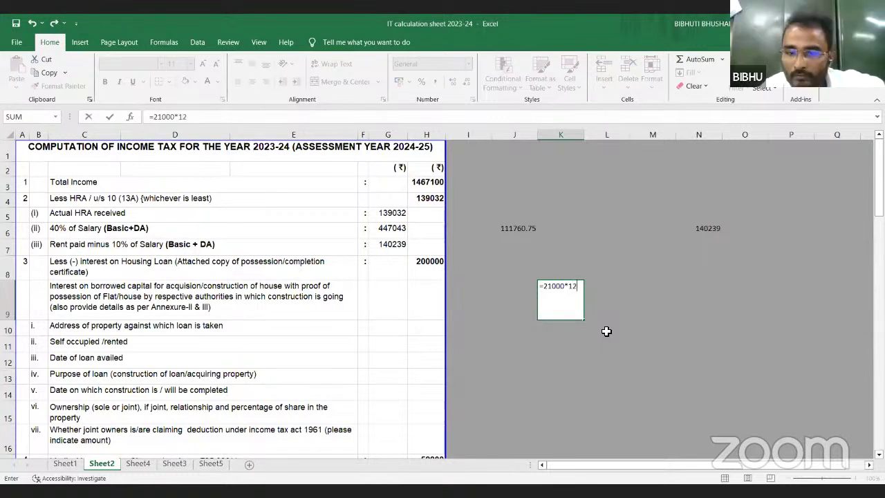
key(Return)
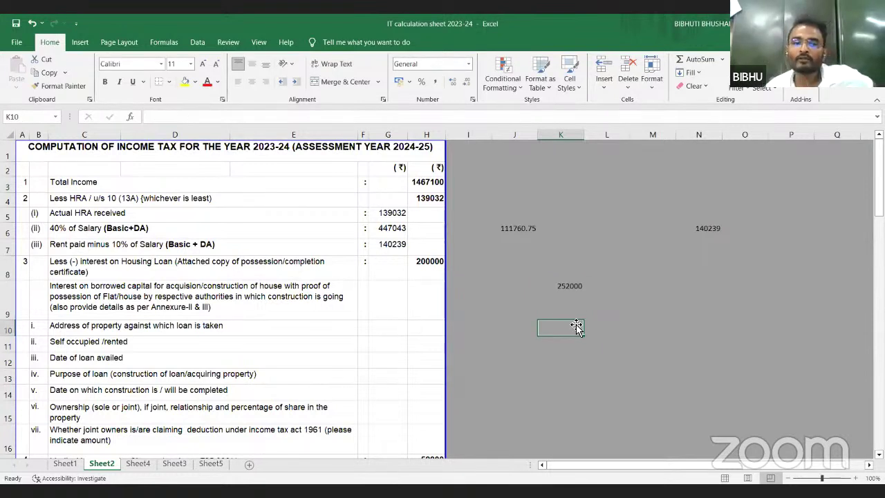
Trace the Actual HRA received amount on Sheet2 to the HRA grand total on Sheet1, and return to Sheet2
click(582, 290)
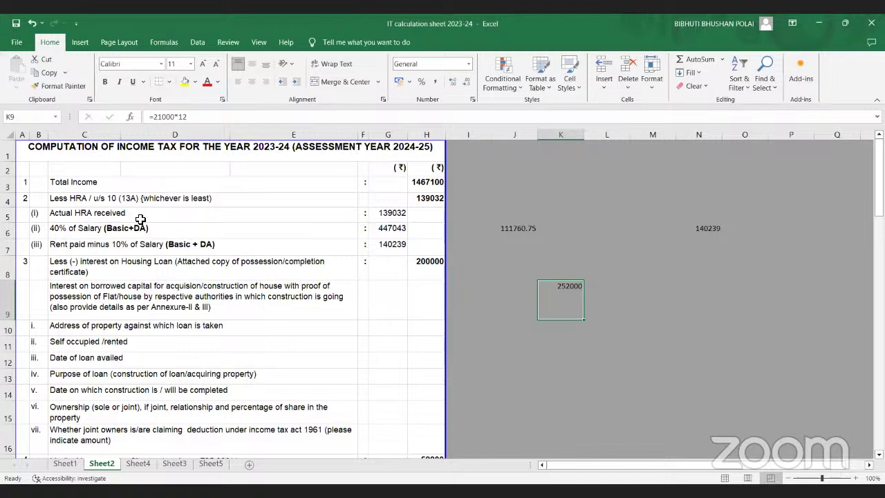
click(226, 215)
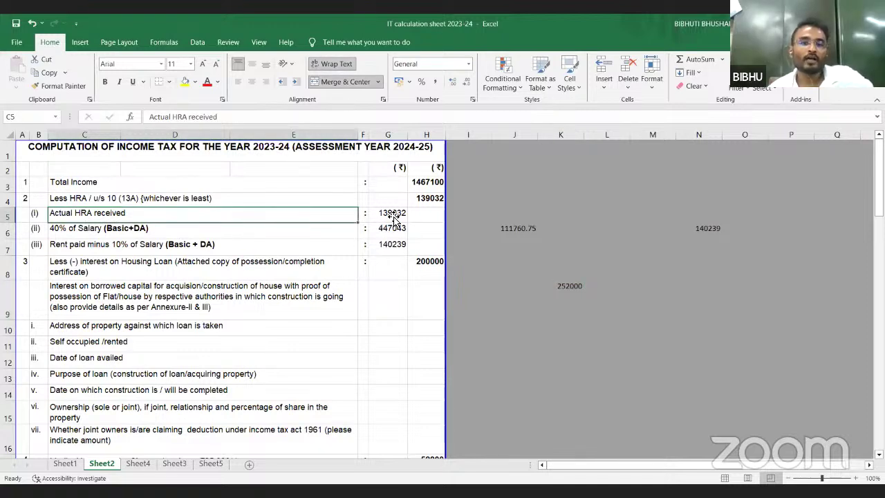
click(391, 216)
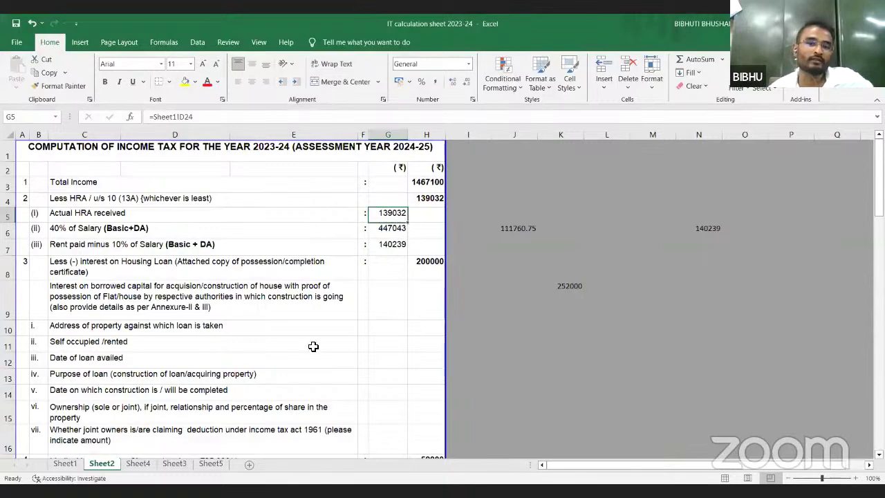
click(65, 463)
scroll(130, 210, up, 6)
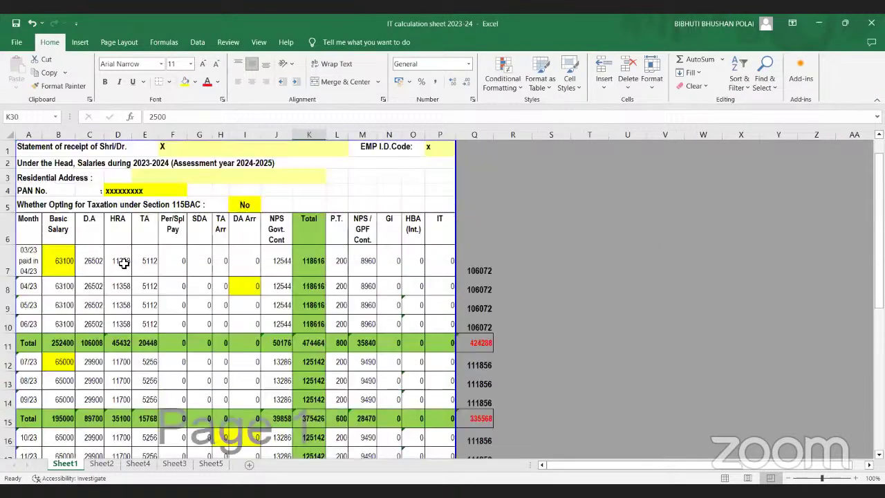
scroll(119, 271, down, 4)
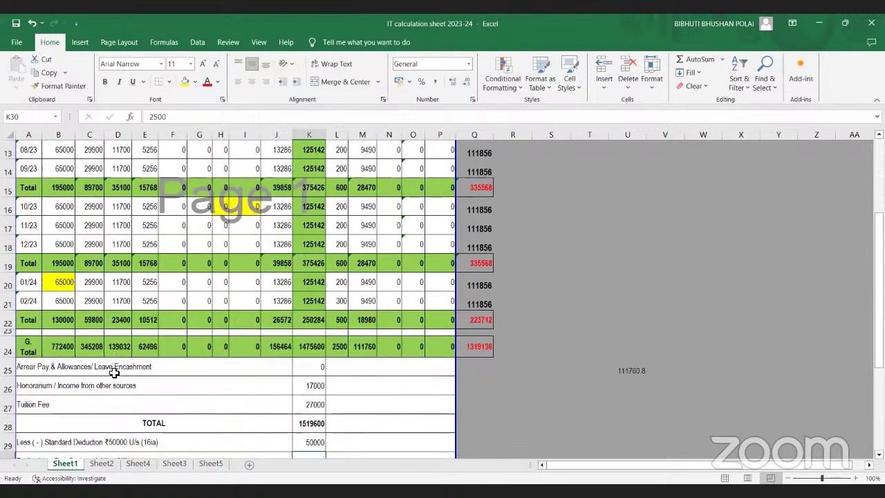
click(117, 354)
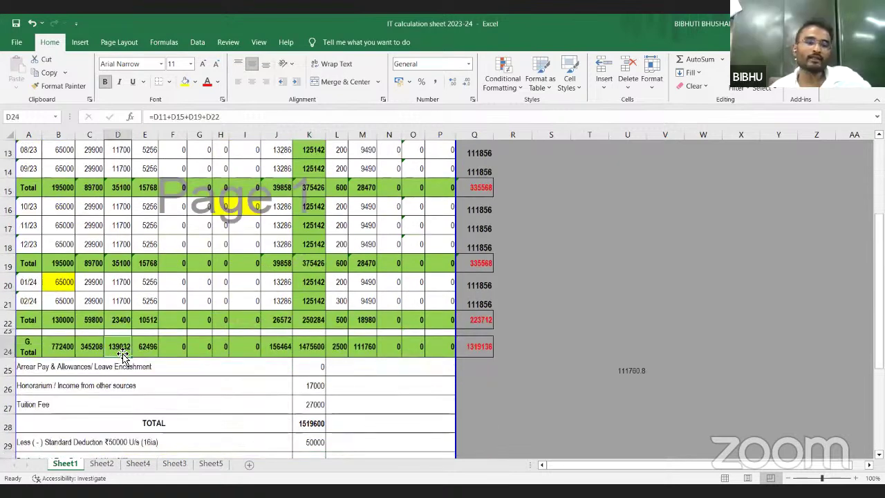
click(107, 468)
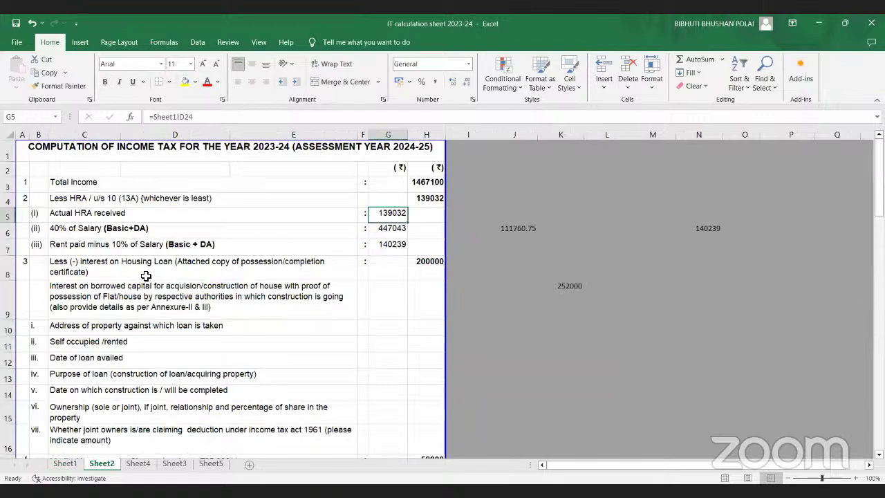
Inspect the 40% of Salary and Rent paid minus 10% of Salary formulas, checking the source totals on Sheet1
click(391, 232)
click(391, 244)
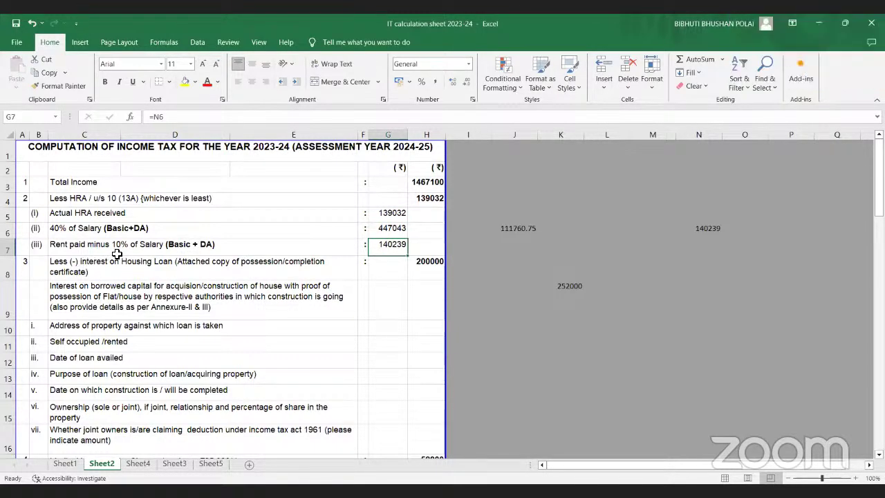
click(385, 228)
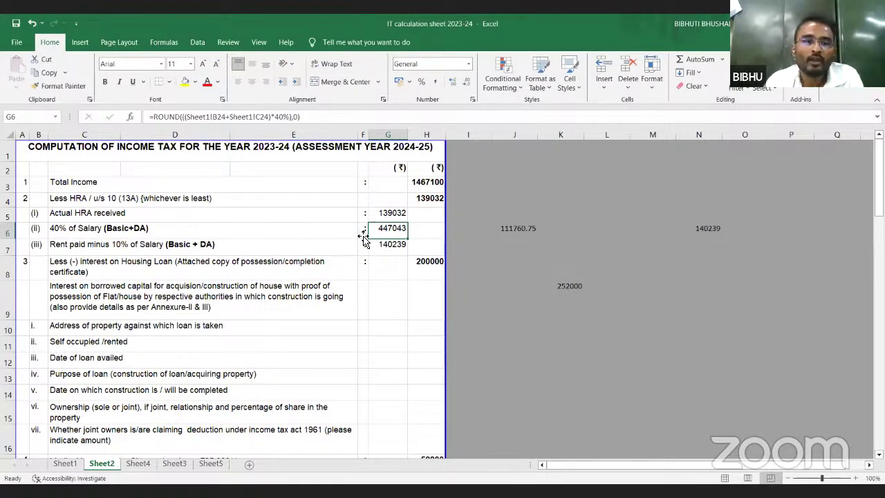
click(62, 463)
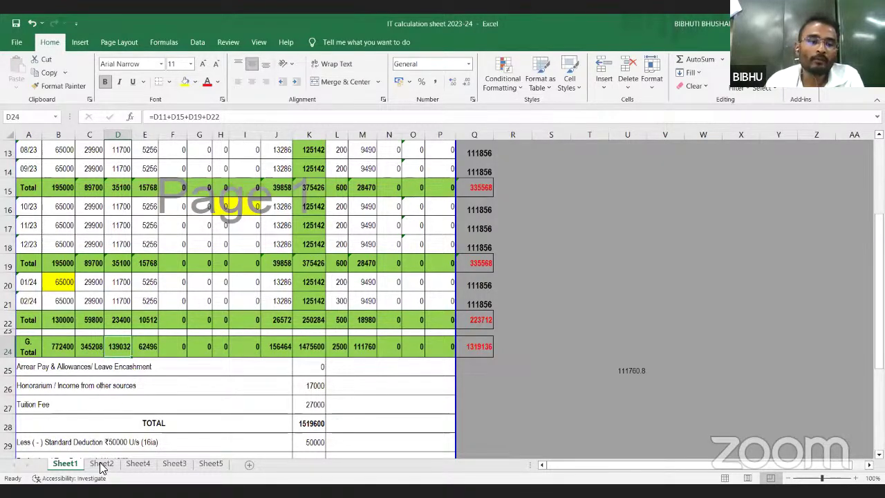
key(ctrl+Page_Down)
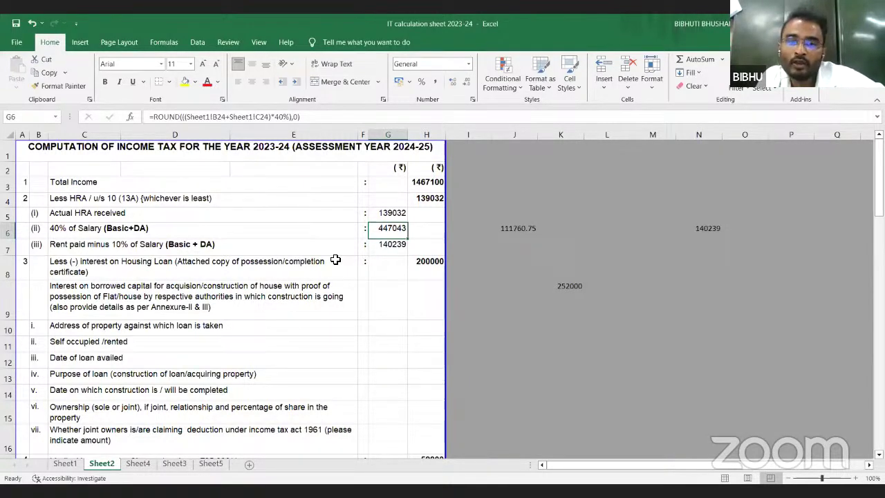
click(390, 247)
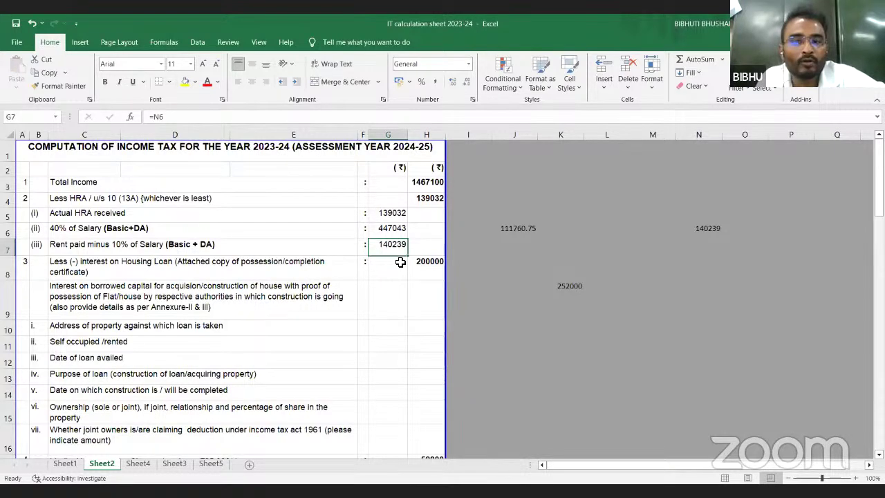
Enter =K9-J6 in M9 to subtract 10% of salary from annual rent, and compare it with the HRA figures in G7 and H4
click(631, 291)
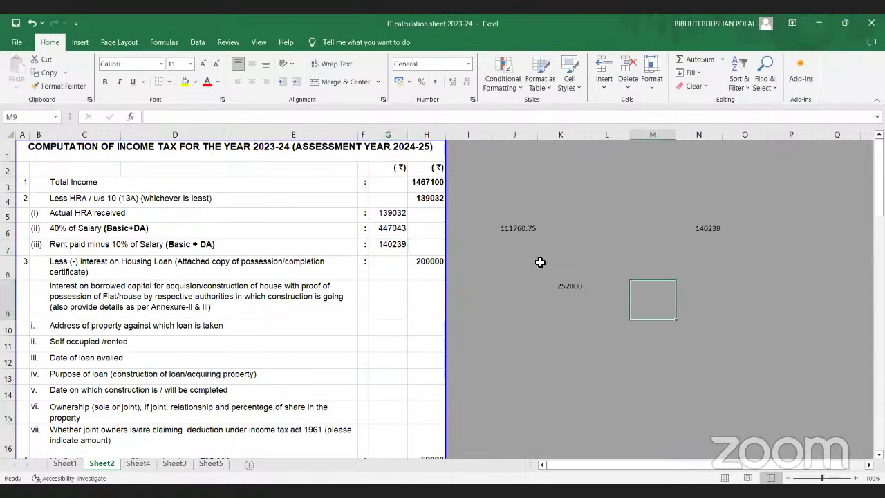
click(507, 233)
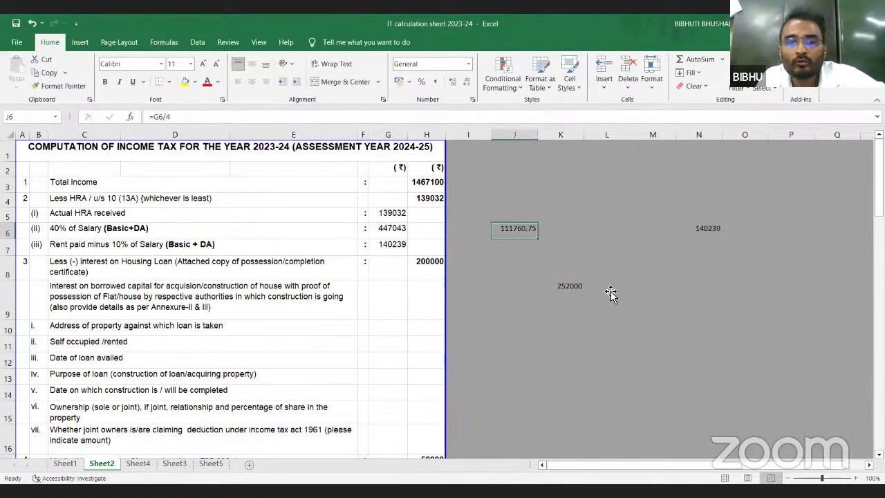
click(571, 294)
click(633, 296)
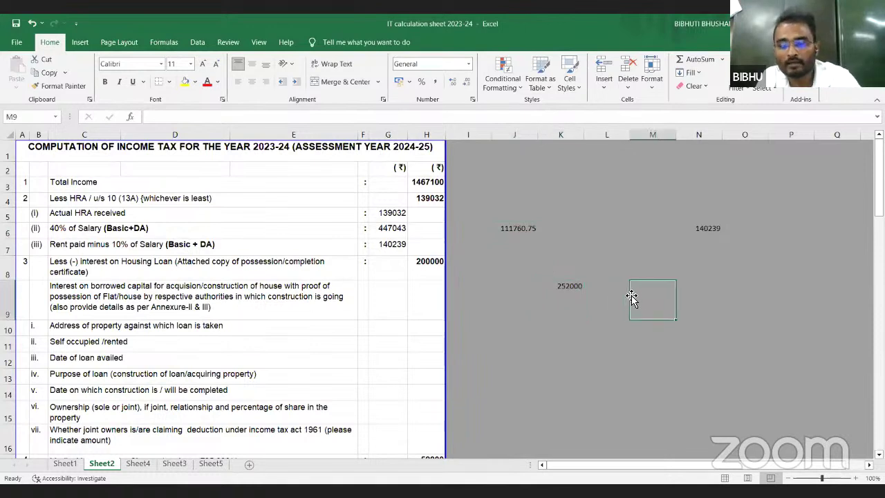
text(==)
key(BackSpace)
click(546, 292)
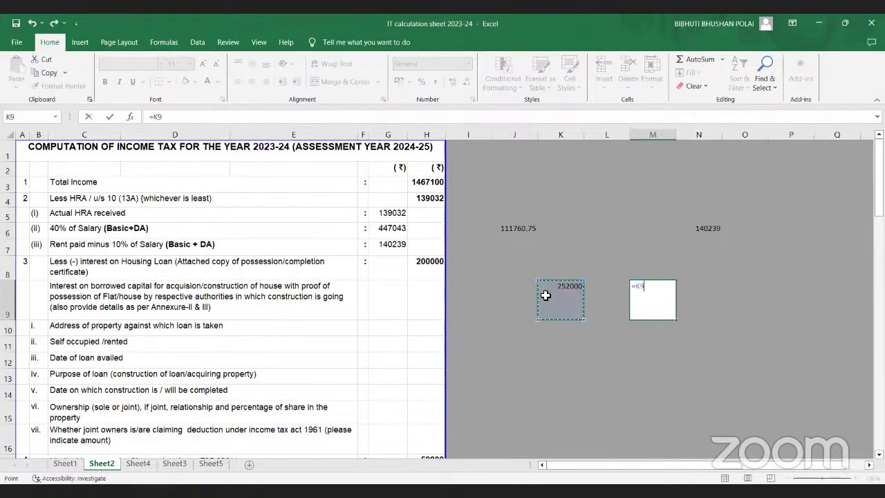
text(-)
click(521, 228)
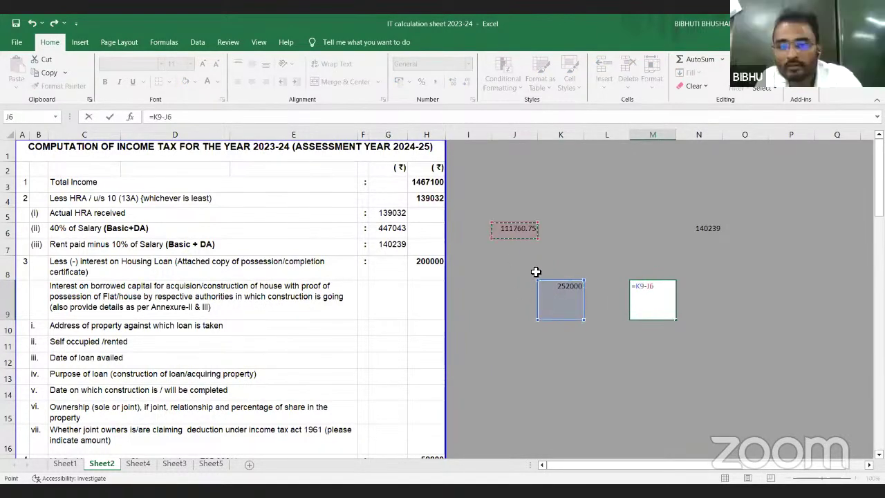
key(Return)
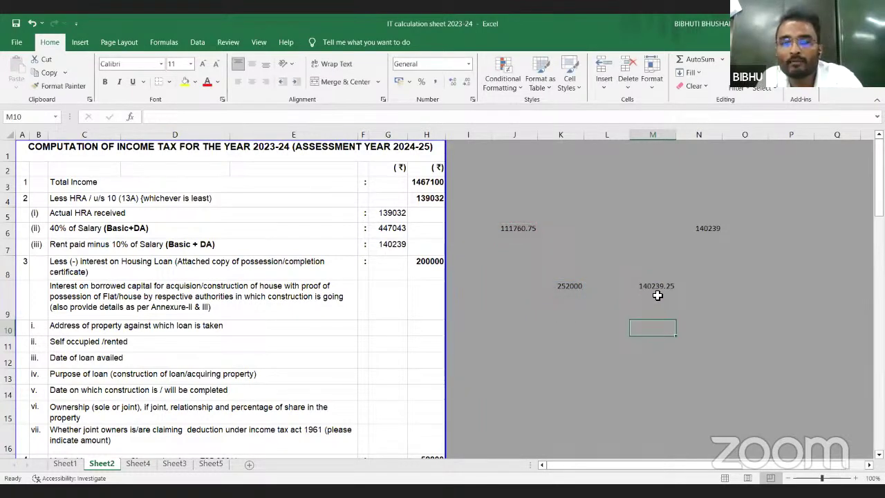
click(392, 245)
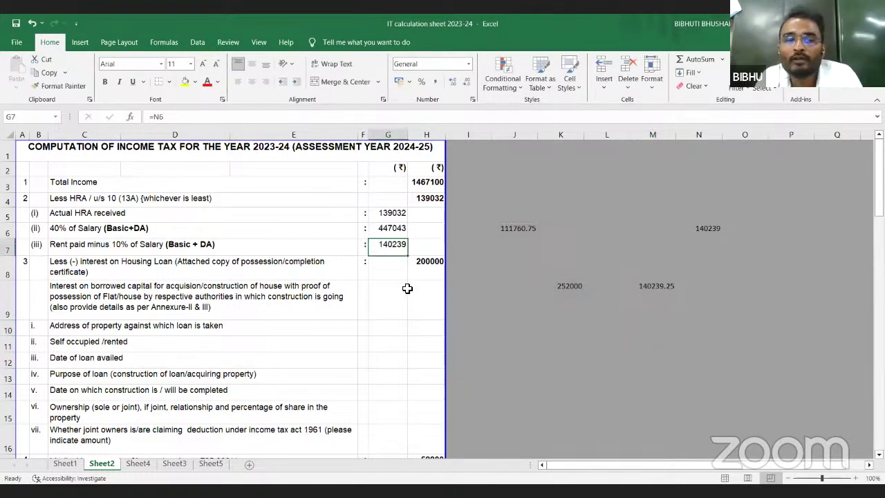
click(433, 203)
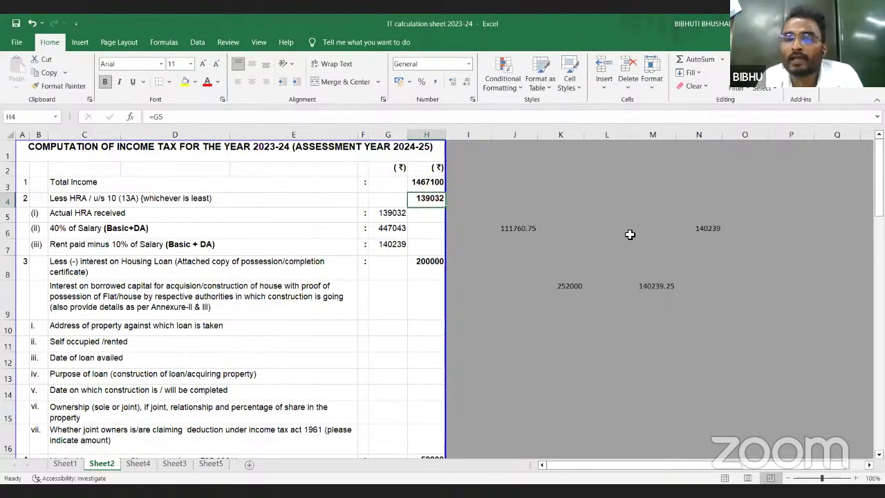
Change the monthly rent in the N6 formula to 18000 so it reads =ROUND((18000*12-J6),0)
click(700, 231)
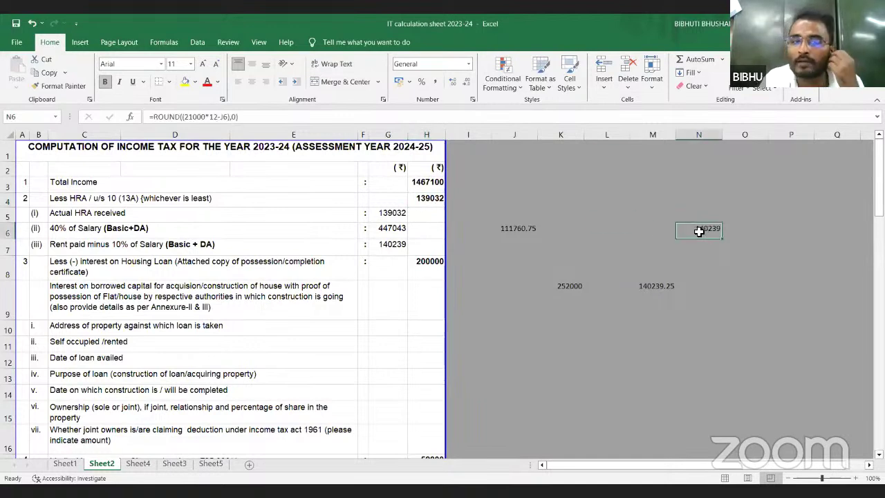
click(194, 118)
key(BackSpace)
key(BackSpace)
text(18)
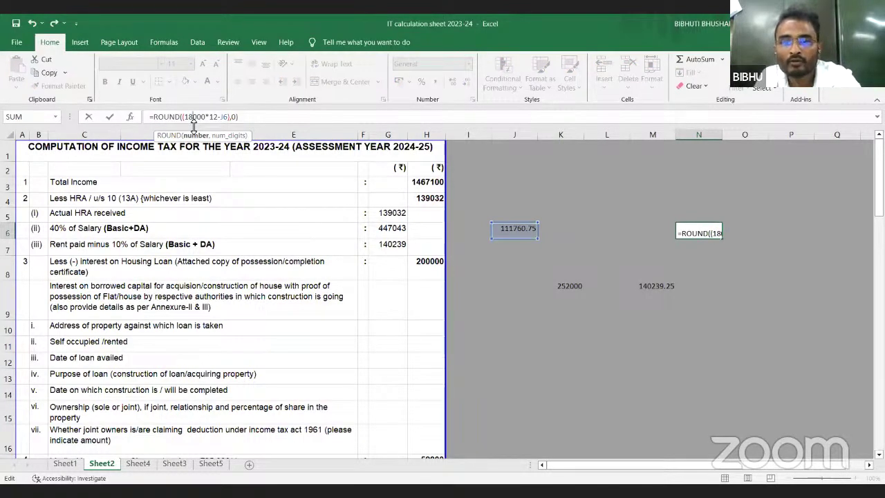
key(Return)
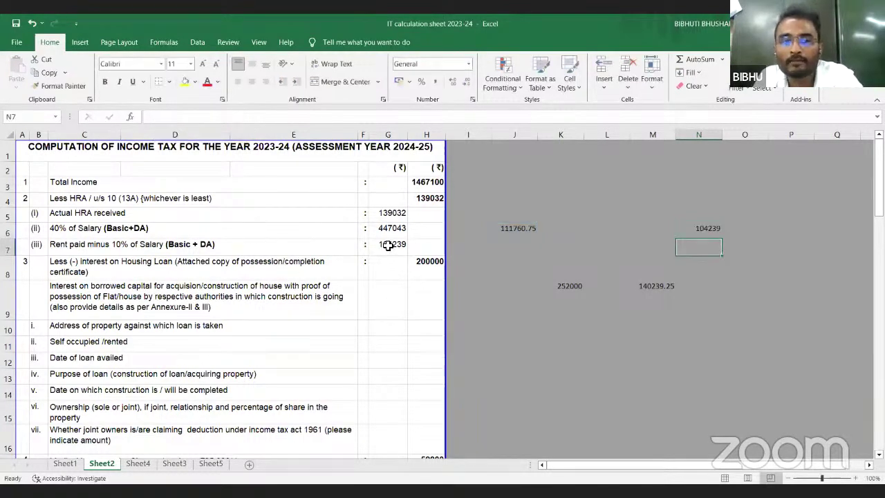
Compare Actual HRA received with the rent-based figure in G7, and undo the monthly rent change in N6
click(384, 213)
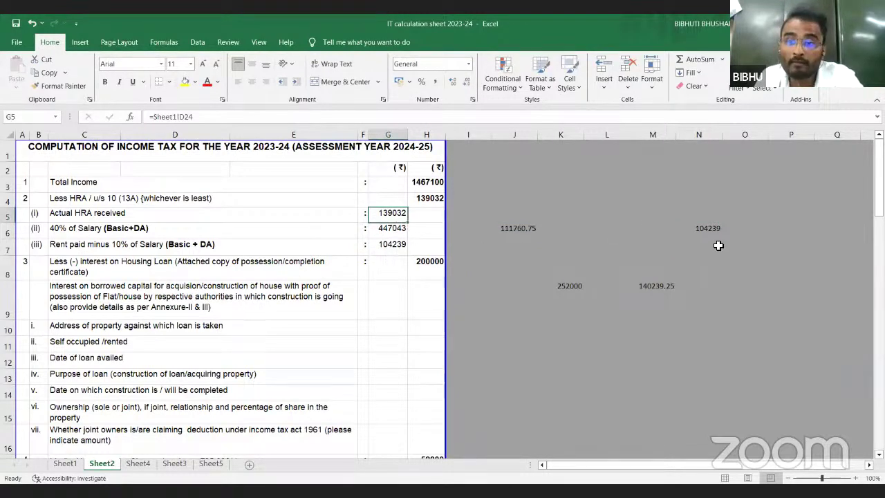
click(392, 248)
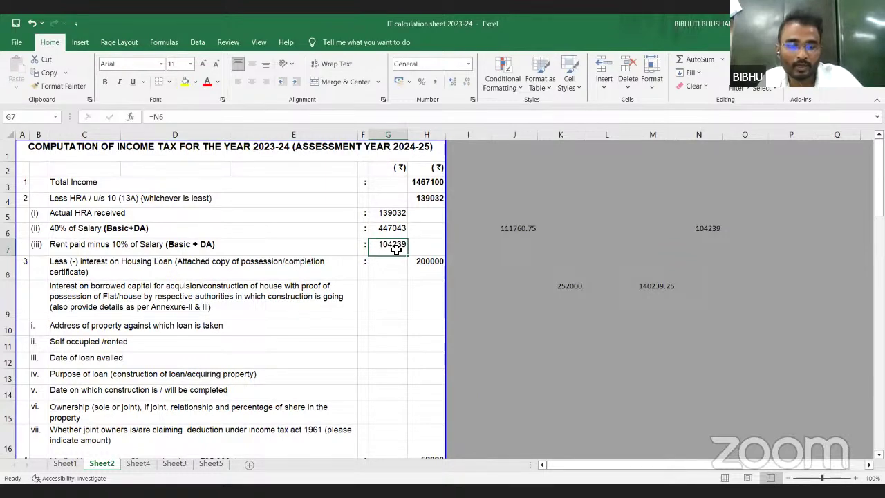
key(ctrl+bracketleft)
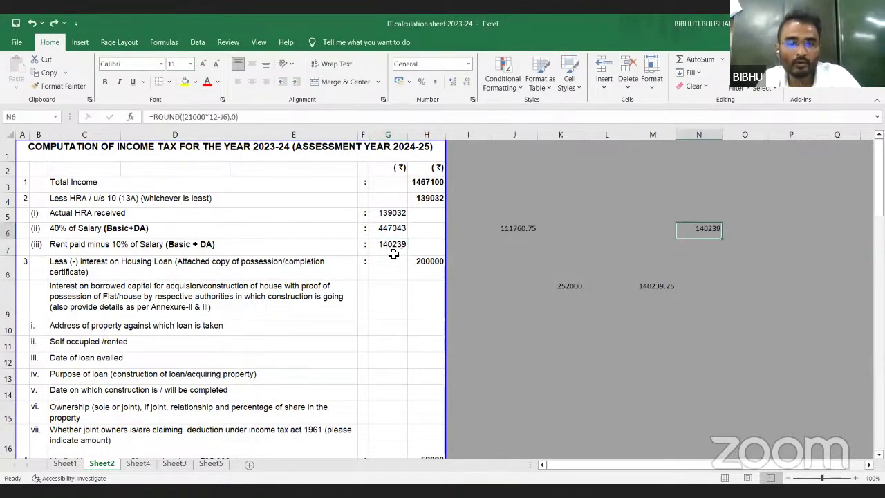
Review the Housing Loan interest deduction in H8 and the Medical Insurance (Section 80-D) formula in H17
click(511, 184)
scroll(406, 259, down, 1)
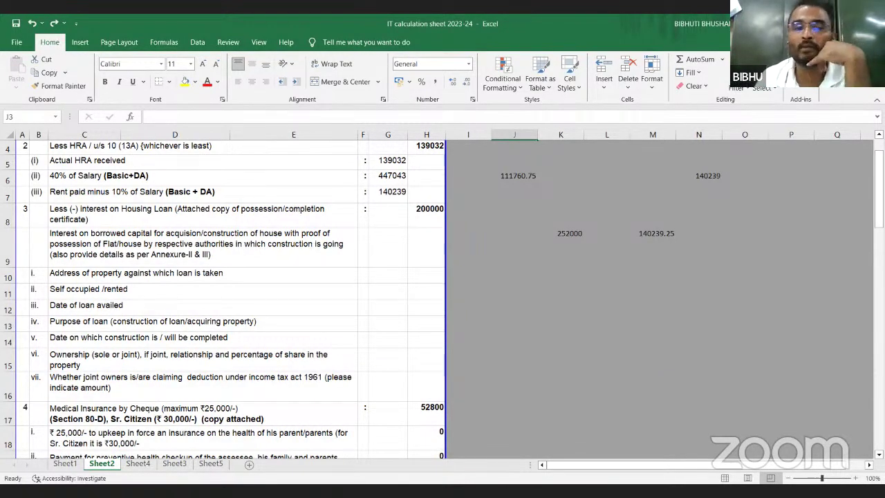
click(429, 211)
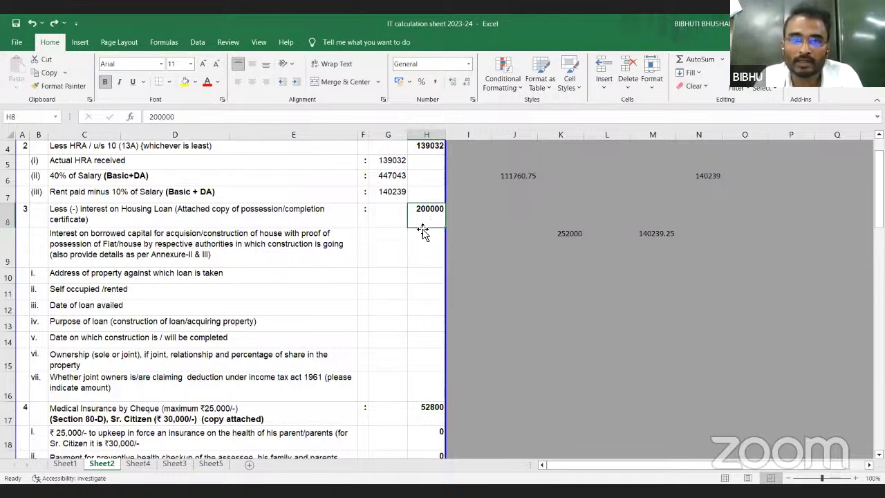
scroll(493, 260, down, 3)
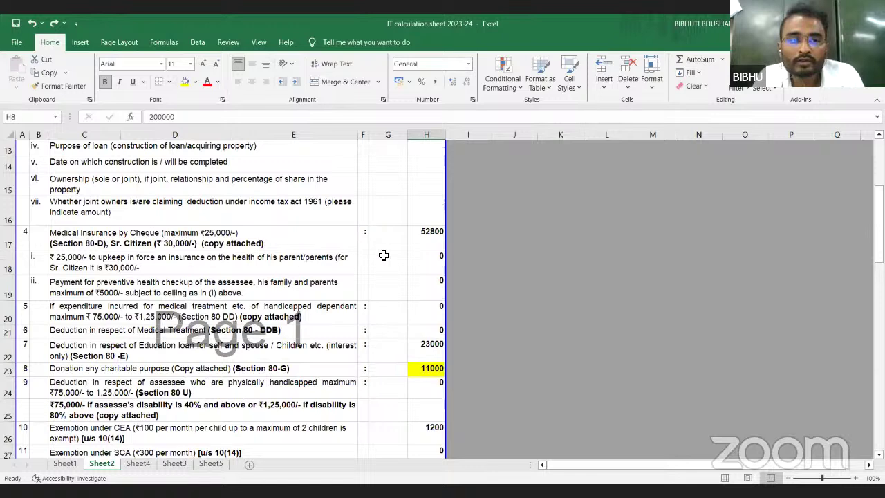
click(429, 241)
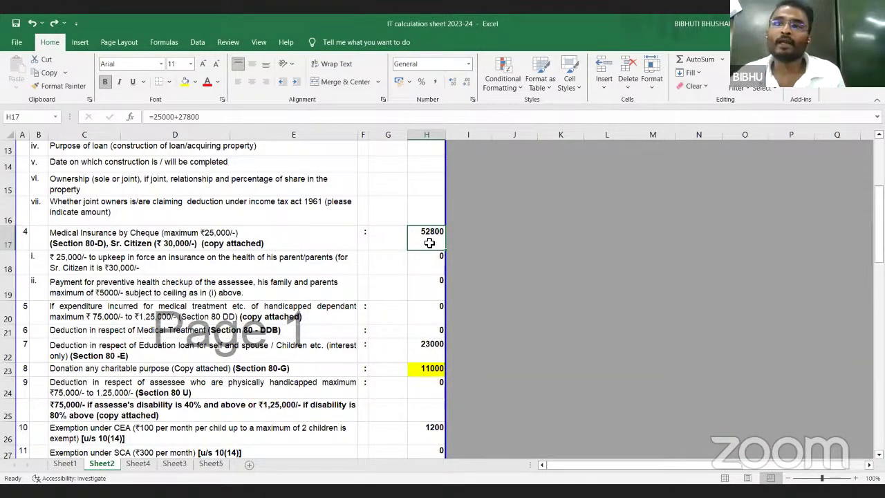
Enter 4800 in K17, 22300 in K18 and 27800 in M17 beside the Medical Insurance rows
click(582, 248)
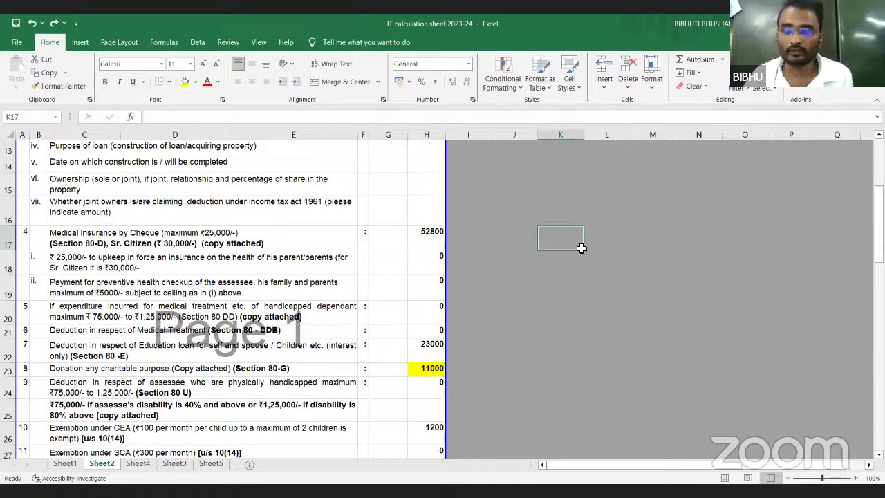
text(4800)
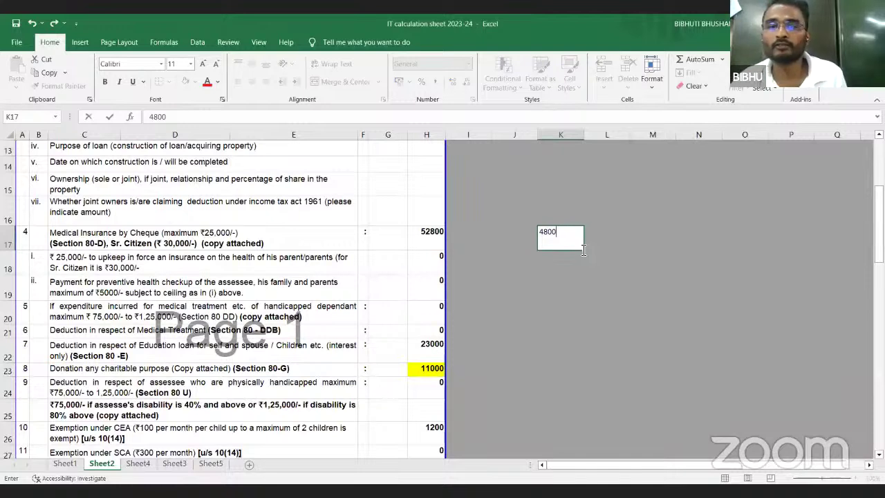
click(553, 253)
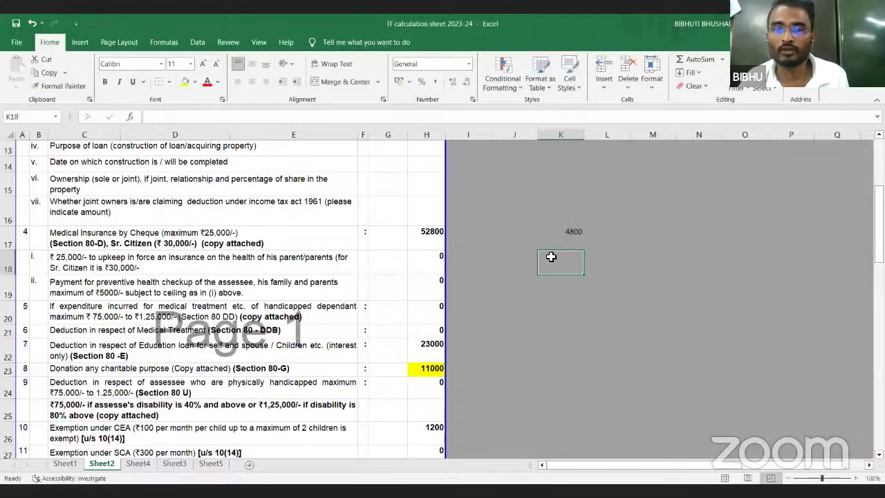
click(569, 247)
click(575, 260)
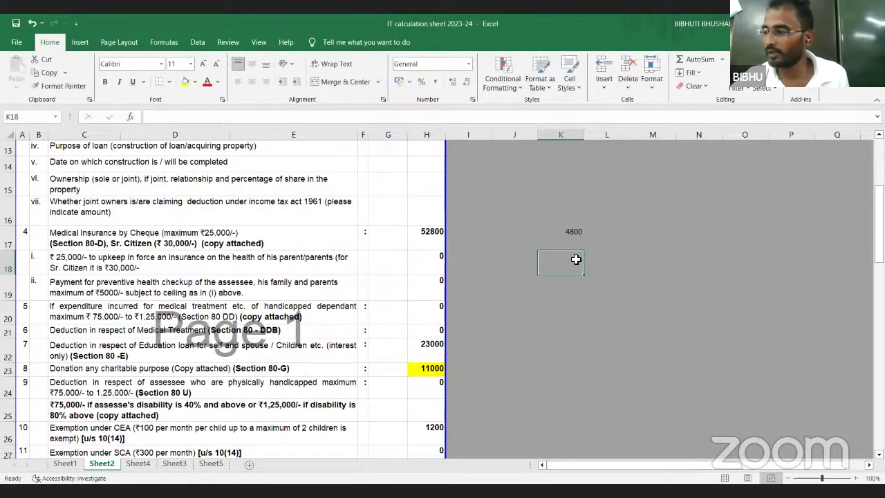
text(22)
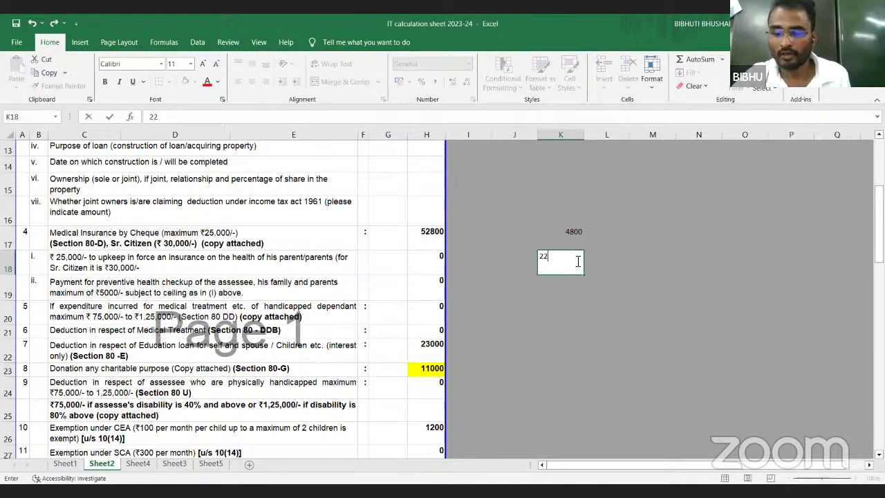
text(300)
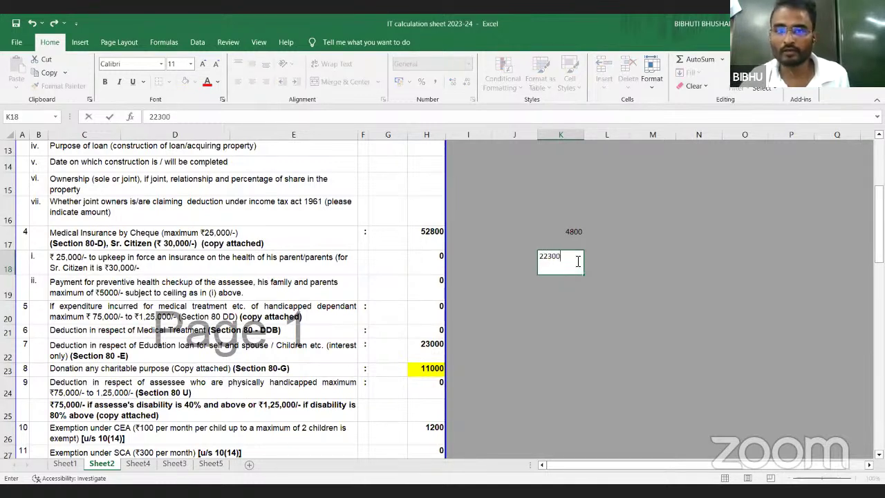
key(Tab)
click(649, 233)
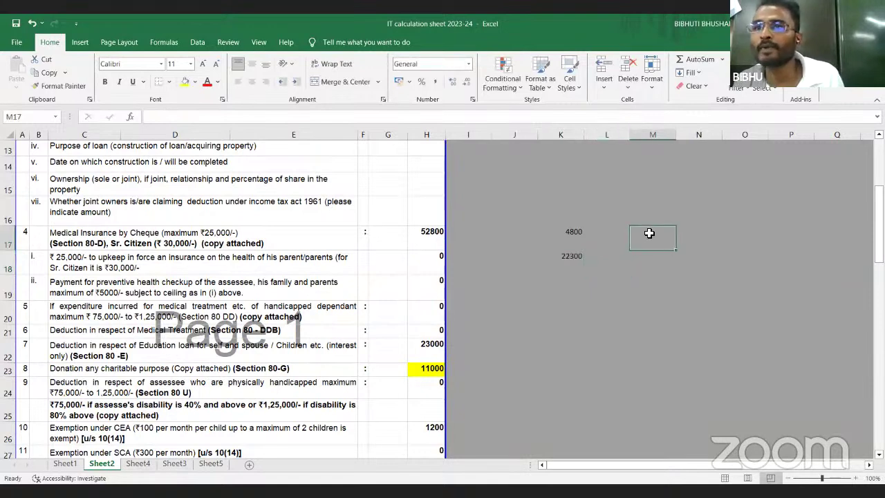
text(27800)
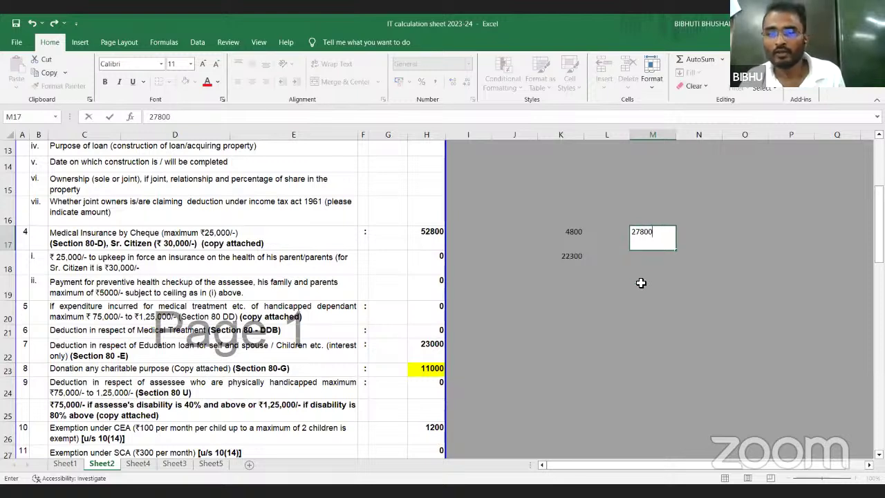
click(641, 283)
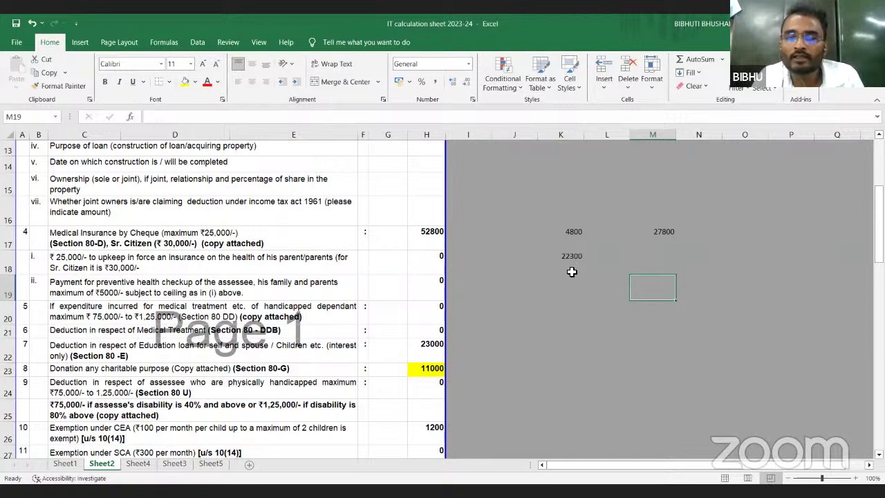
Try to total the amounts in K17 and K18 by entering =K17:K18 in K19
click(573, 259)
click(573, 288)
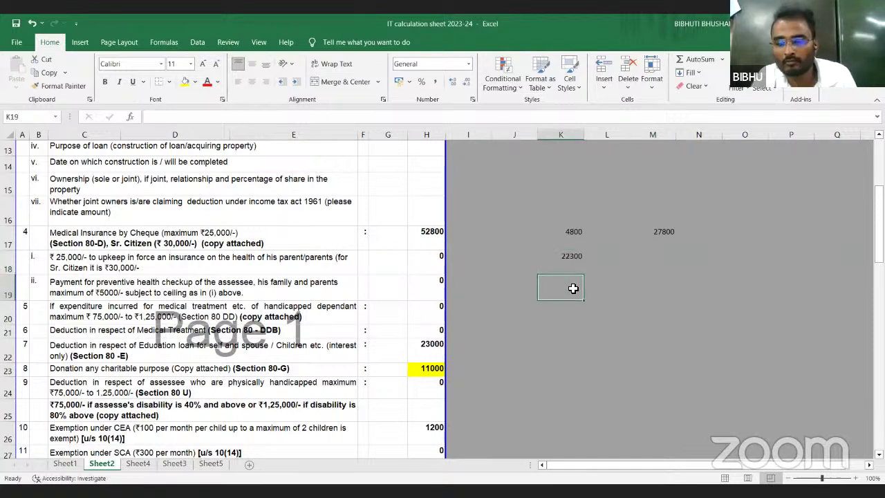
text(=)
drag(576, 234, 578, 258)
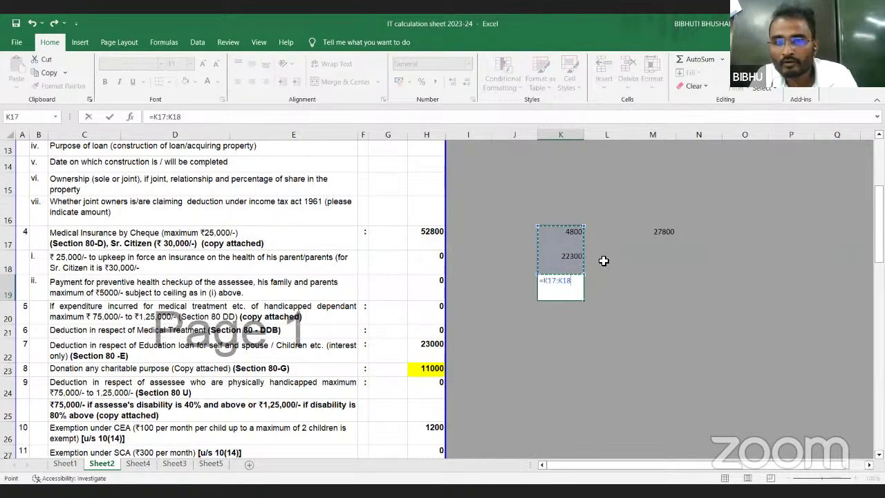
key(Return)
Enter =K17+K18 in K19 to add the two medical insurance amounts
click(567, 282)
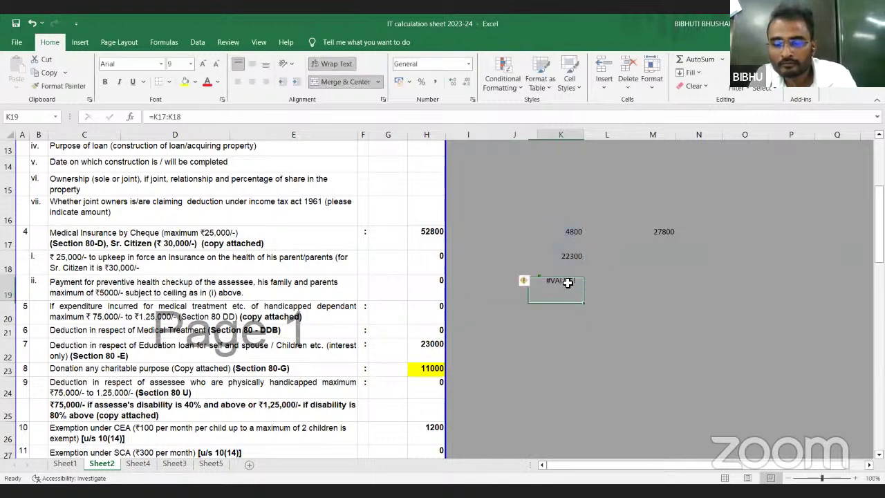
text(=)
click(568, 233)
text(+)
click(571, 256)
key(Return)
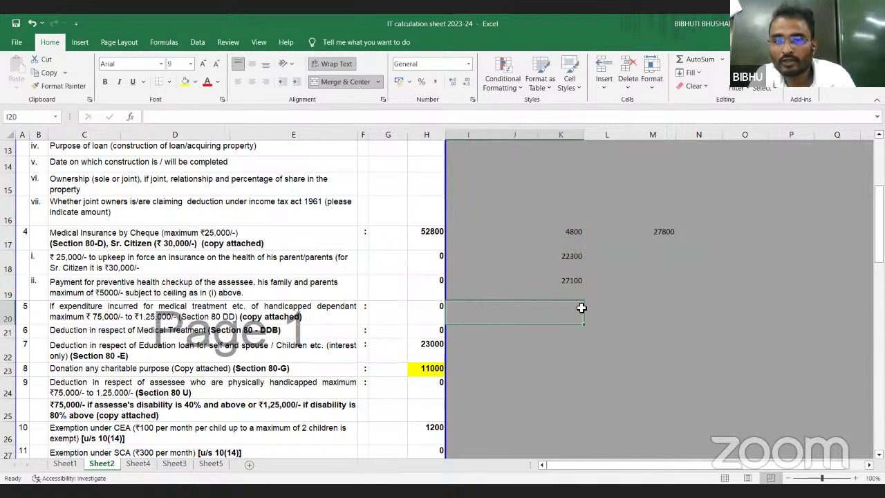
Examine the amounts in K17 and K18 against their sum in K19
click(573, 283)
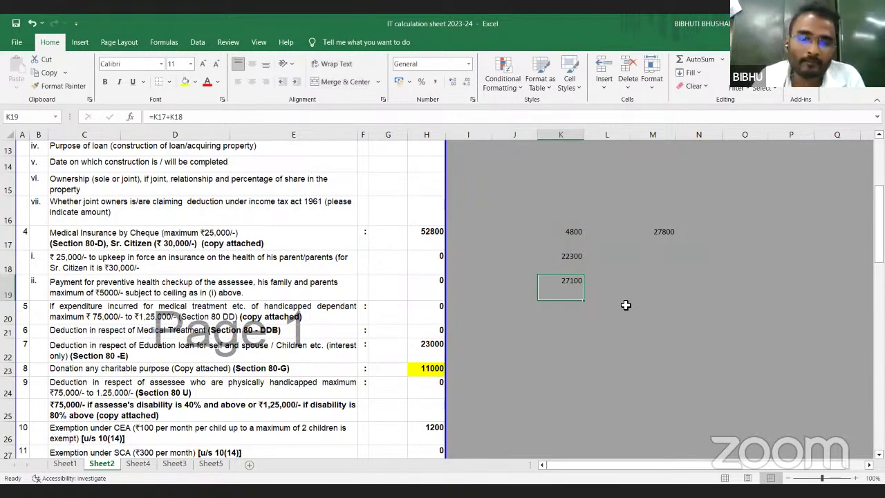
click(576, 233)
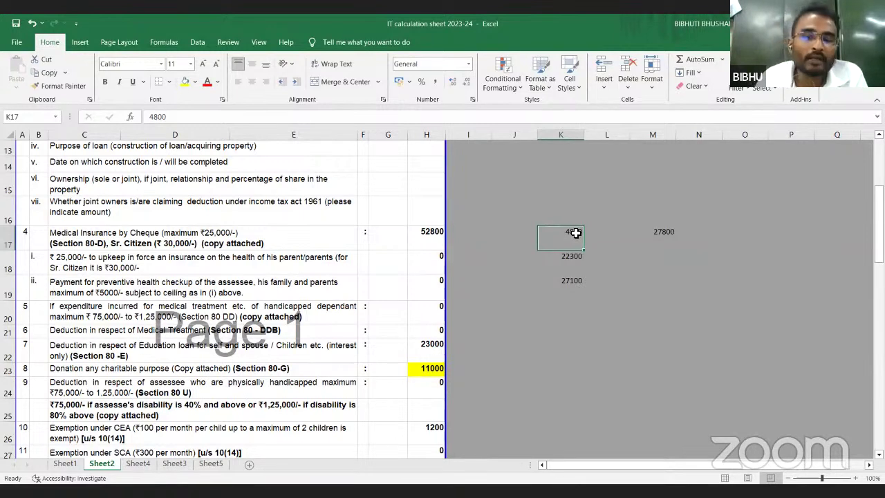
click(588, 223)
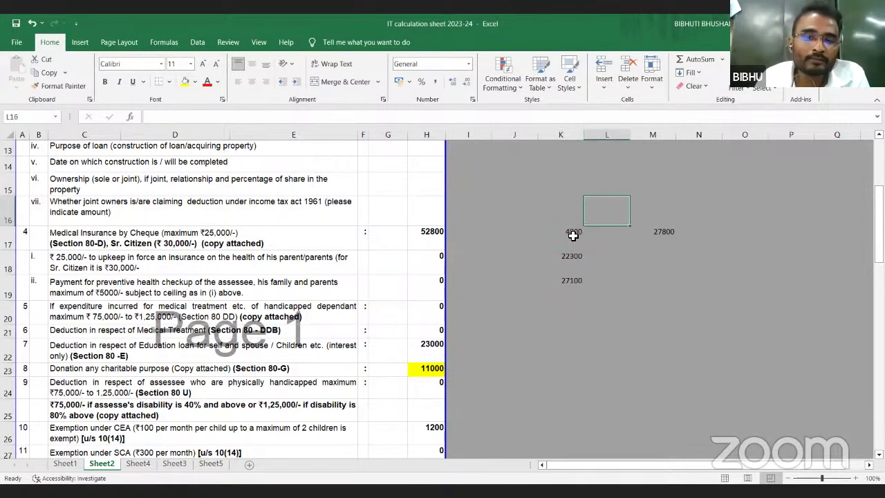
click(573, 236)
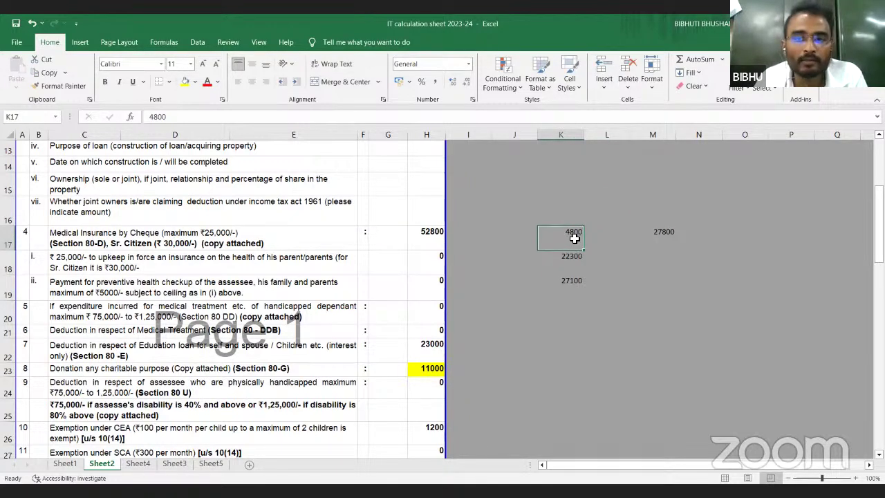
click(606, 258)
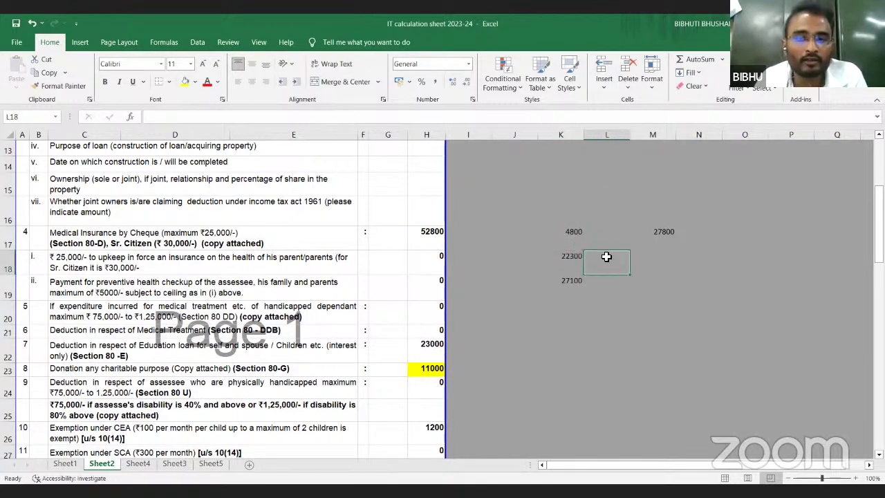
click(566, 255)
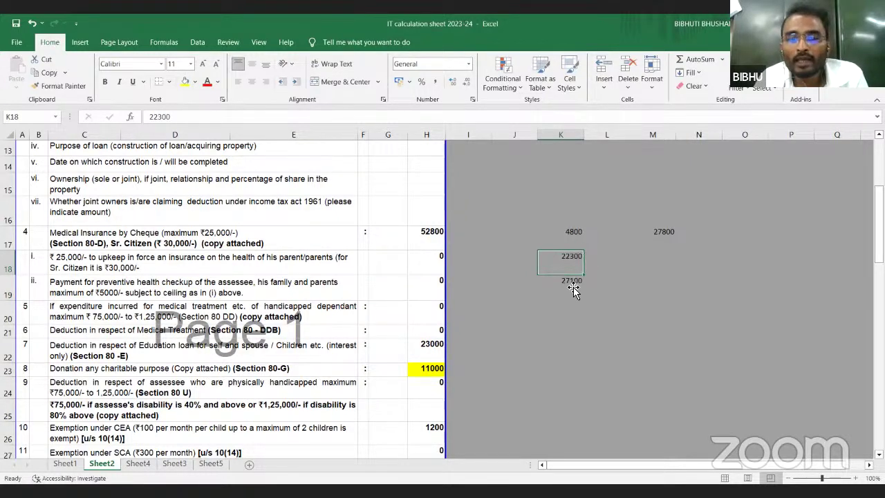
click(576, 284)
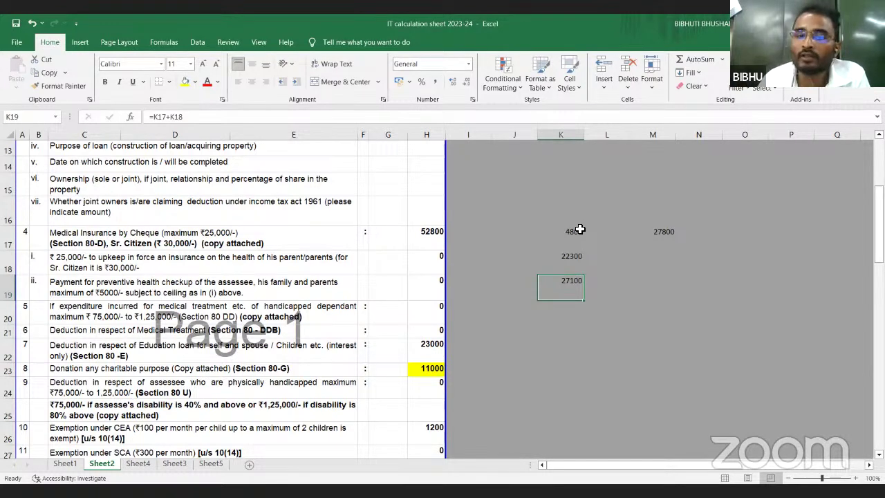
Enter the capped amount 25000 in K21 and the second amount 27800 in M21
click(565, 333)
text(25000)
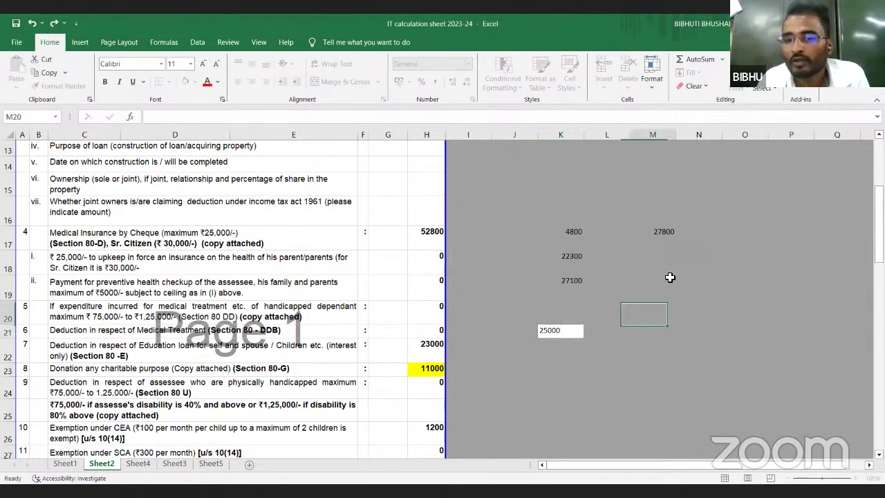
key(Return)
click(665, 231)
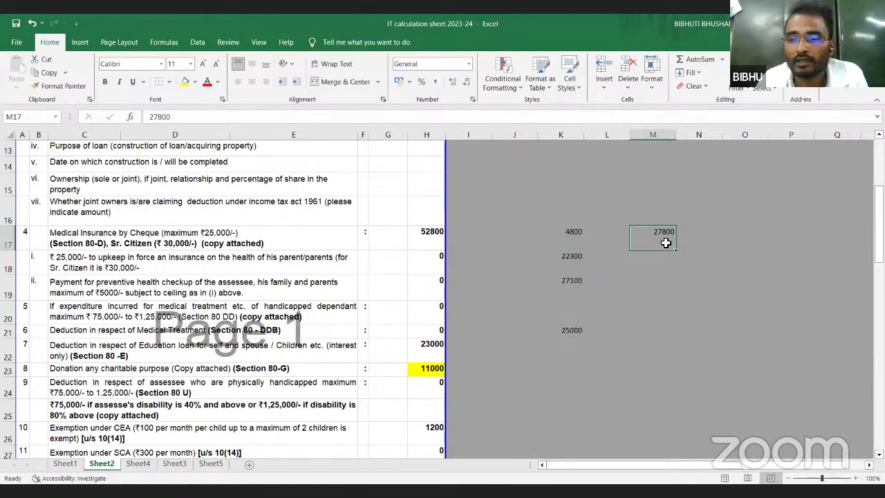
click(653, 329)
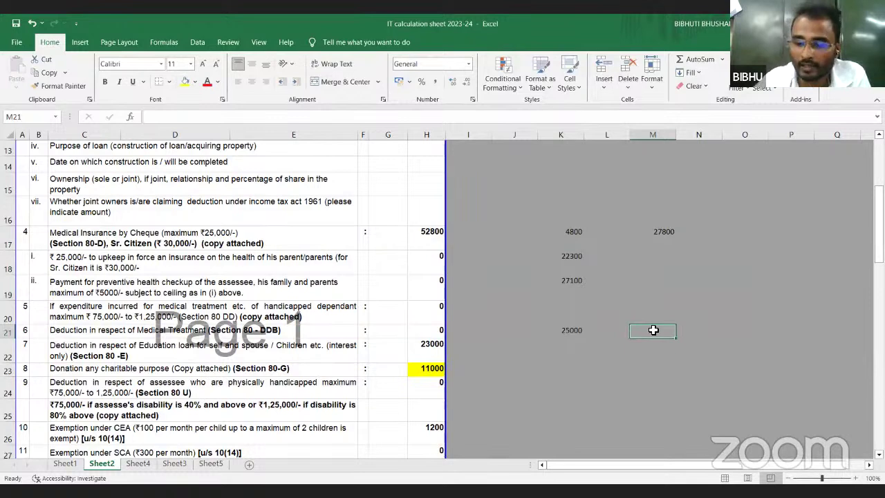
text(27800)
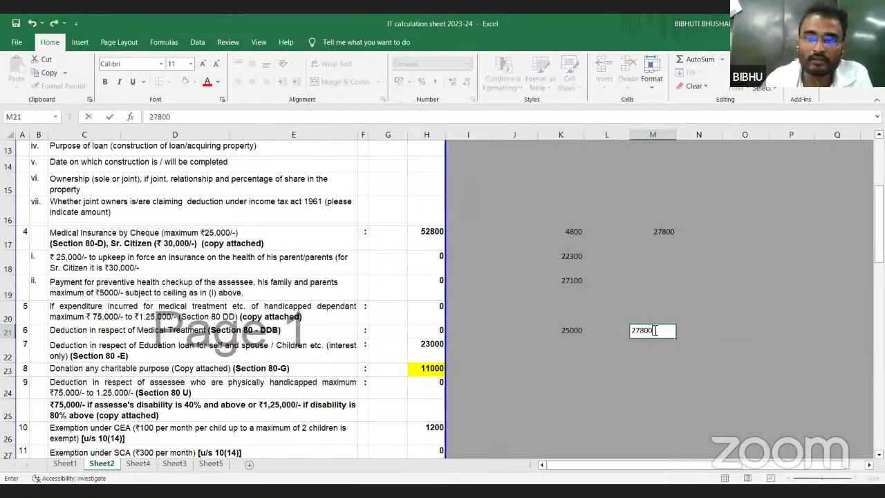
click(652, 389)
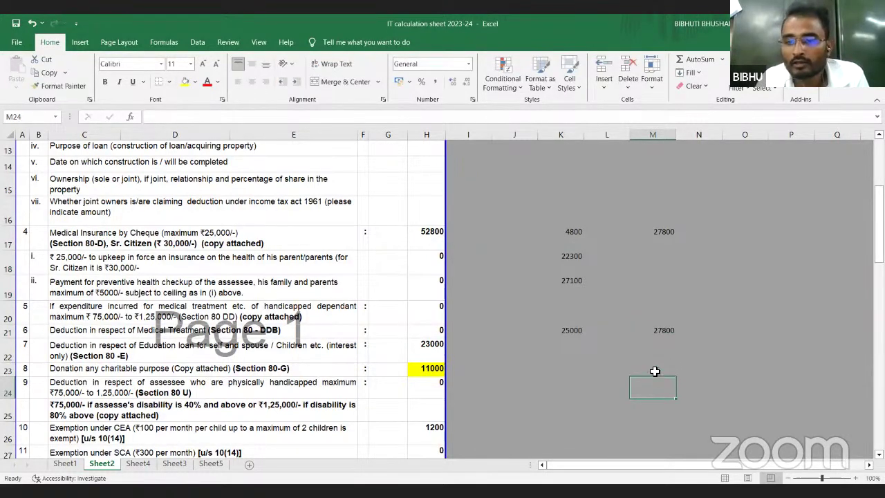
Enter =K21+M21 in O20 and compare it with the Medical Insurance (Section 80-D) formula in H17
click(731, 314)
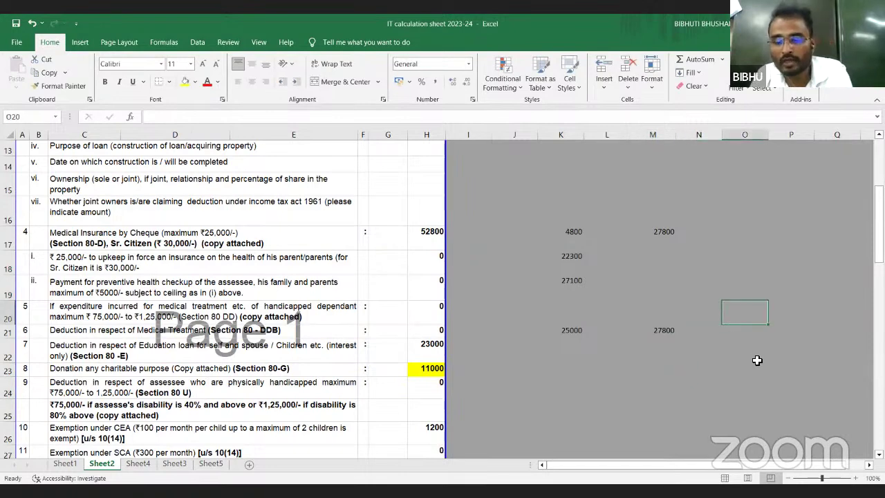
text(=)
click(578, 334)
text(+)
click(662, 337)
key(Return)
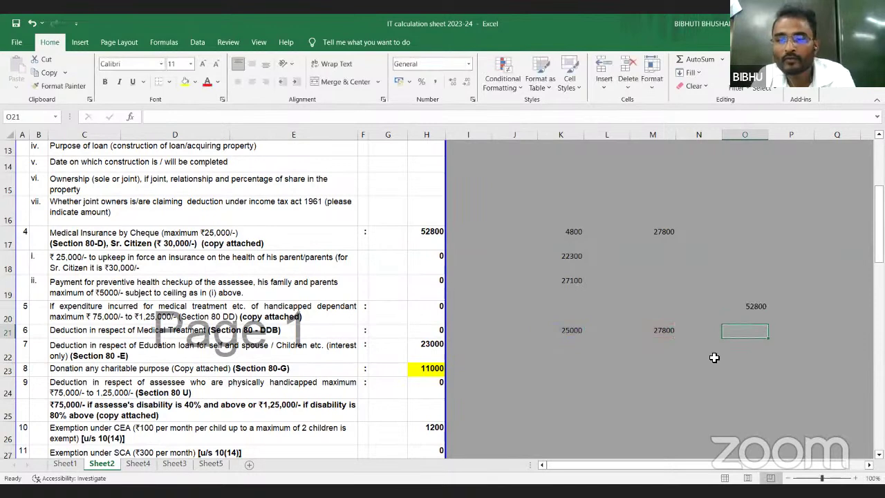
click(758, 307)
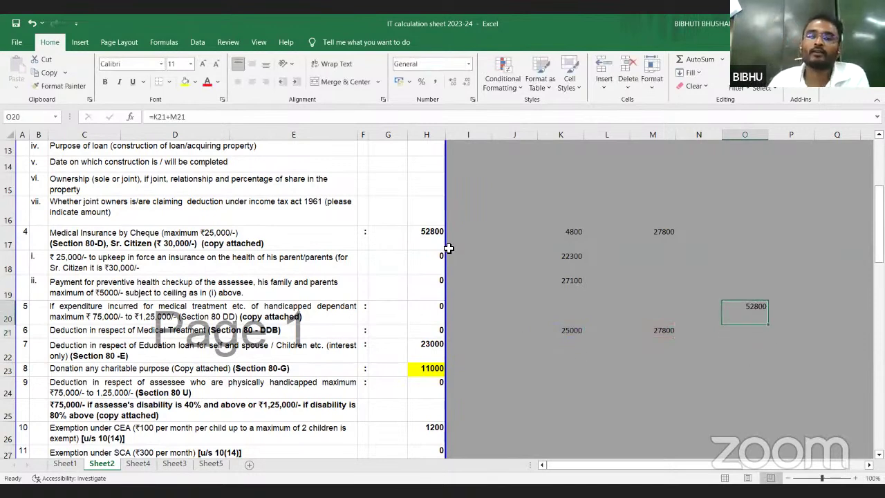
click(427, 238)
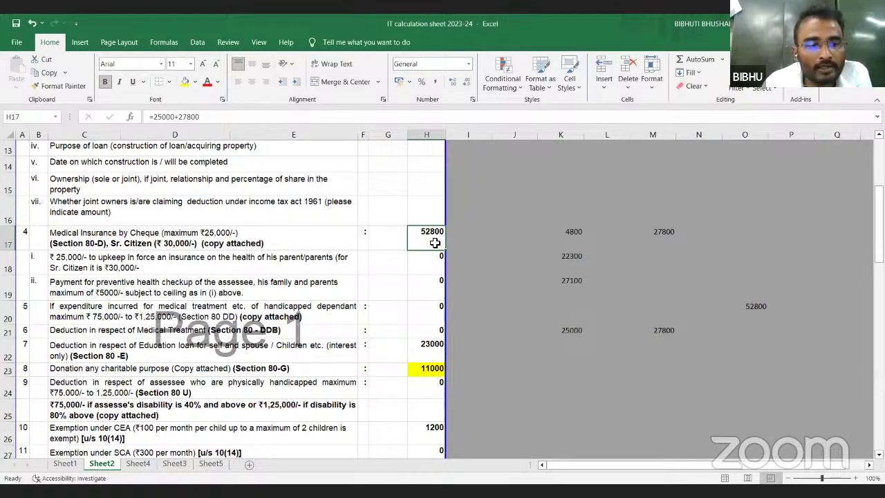
Review the Education loan interest (Section 80-E) in H22, the charitable donation (Section 80-G) in H23 and the CEA exemption in H26
scroll(434, 262, down, 1)
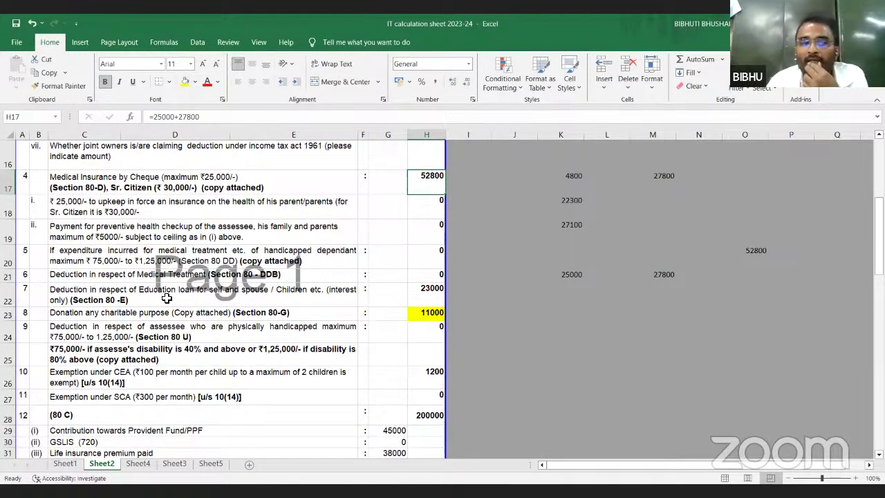
click(427, 293)
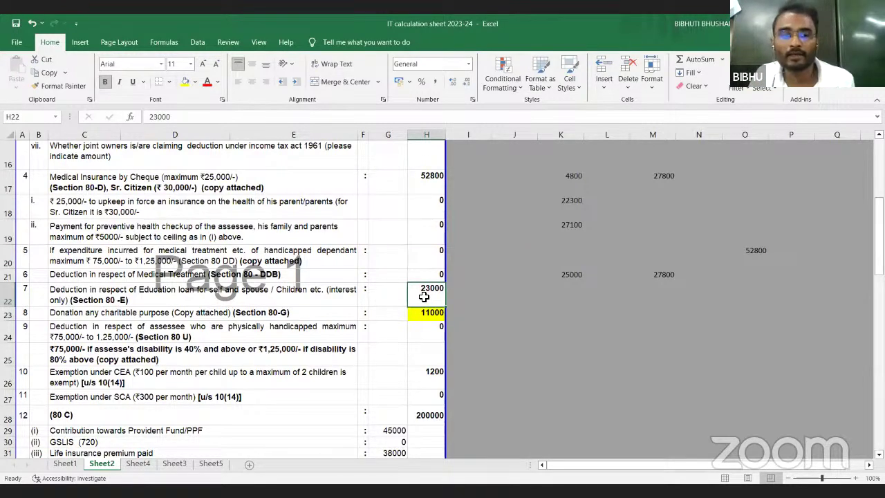
click(254, 312)
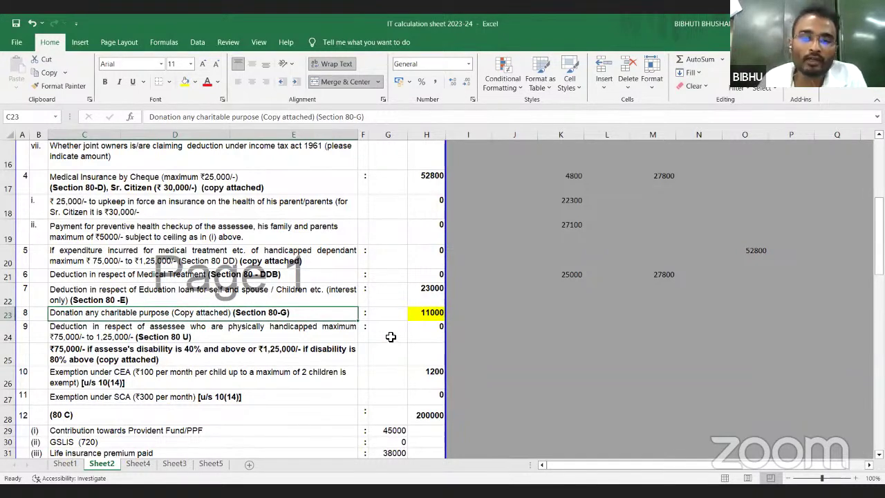
click(437, 312)
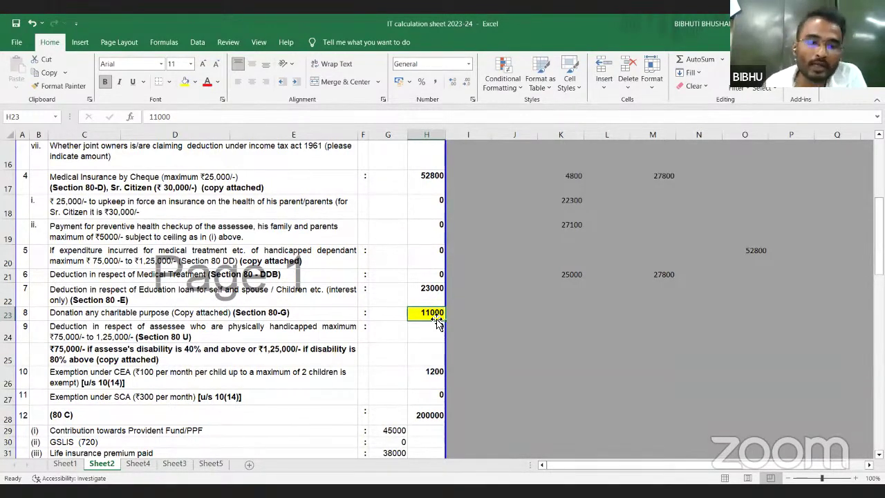
scroll(408, 335, down, 2)
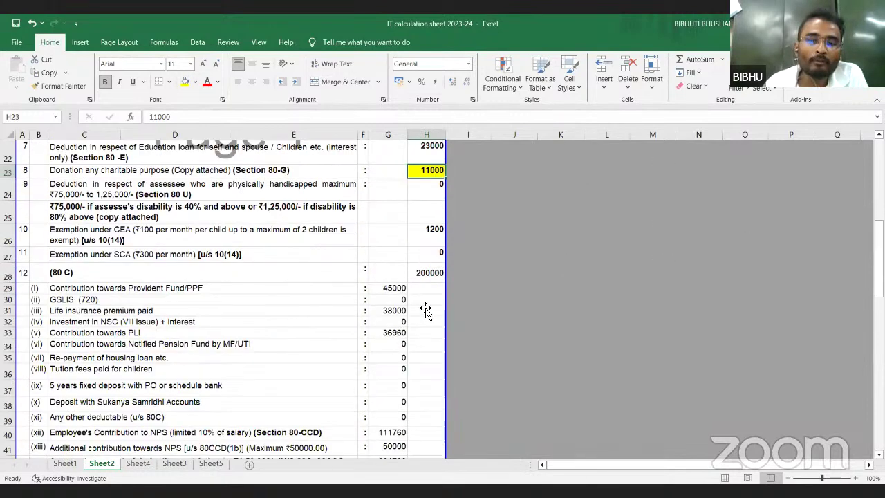
click(437, 237)
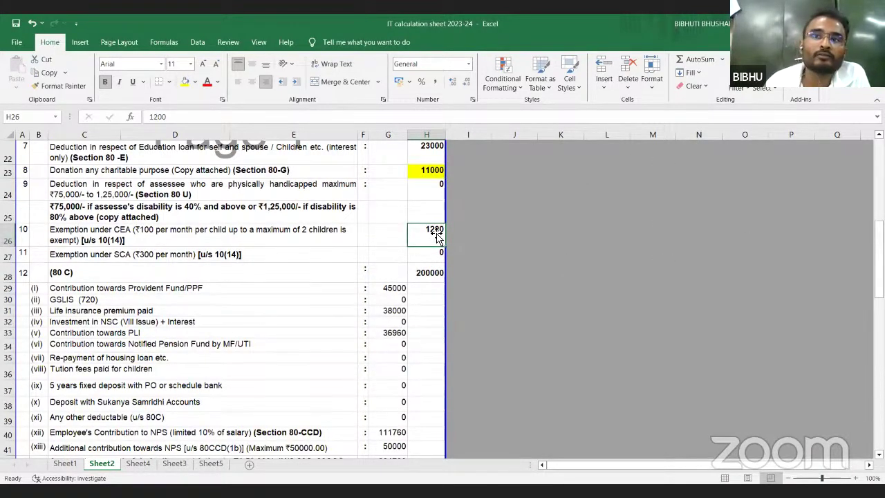
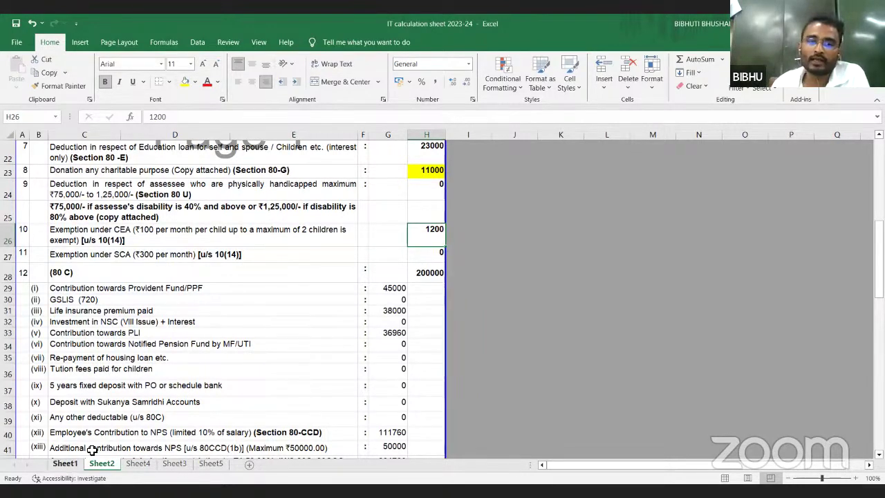
Check the Tuition Fee amount in K27 of Sheet1 and return to the deductions on Sheet2
click(60, 464)
click(316, 404)
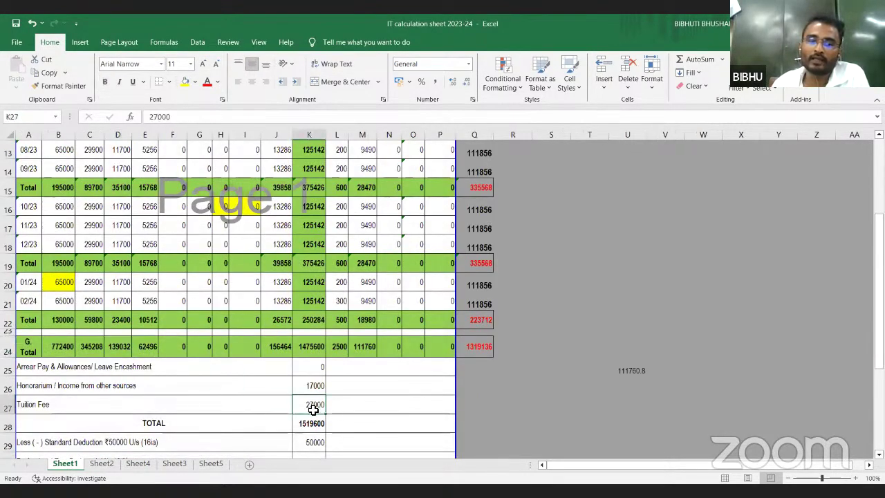
click(103, 463)
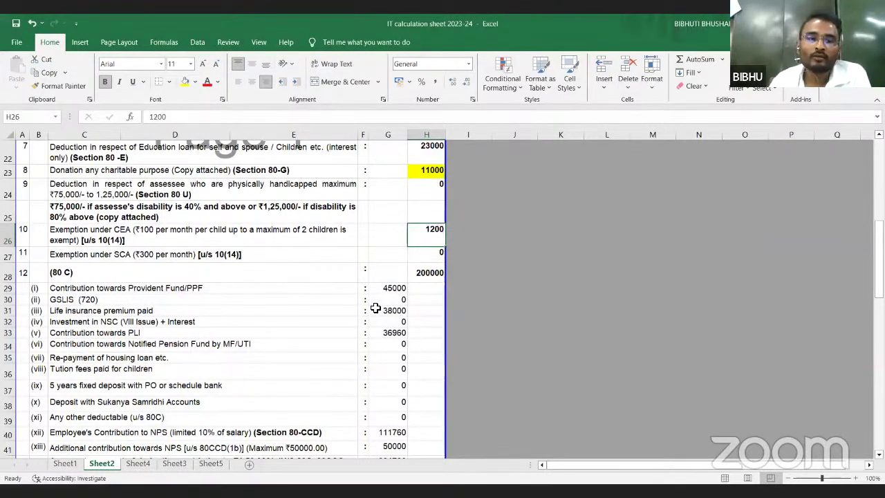
Review the 80 C entries for Provident Fund/PPF in G29, life insurance premium in G31 and PLI in G33
click(388, 288)
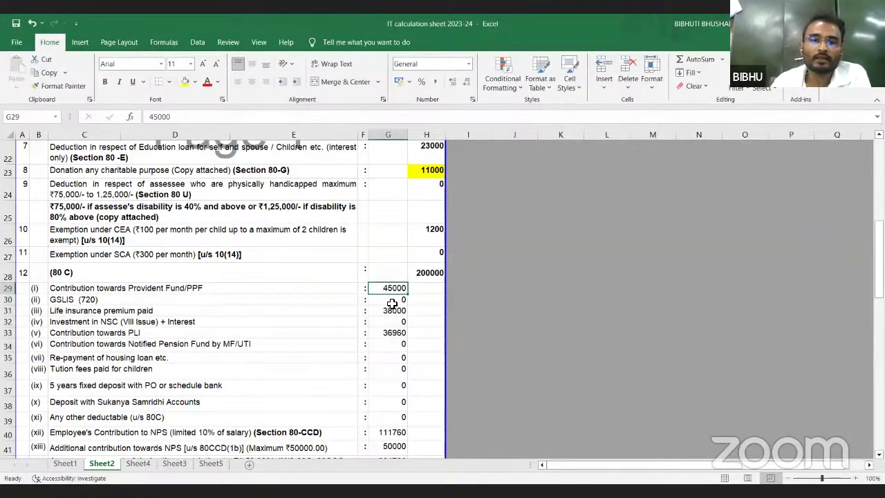
click(396, 312)
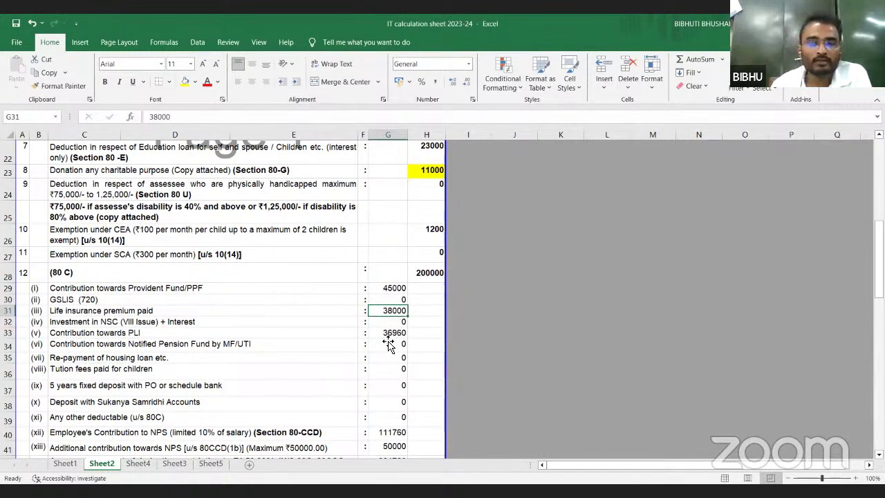
click(394, 333)
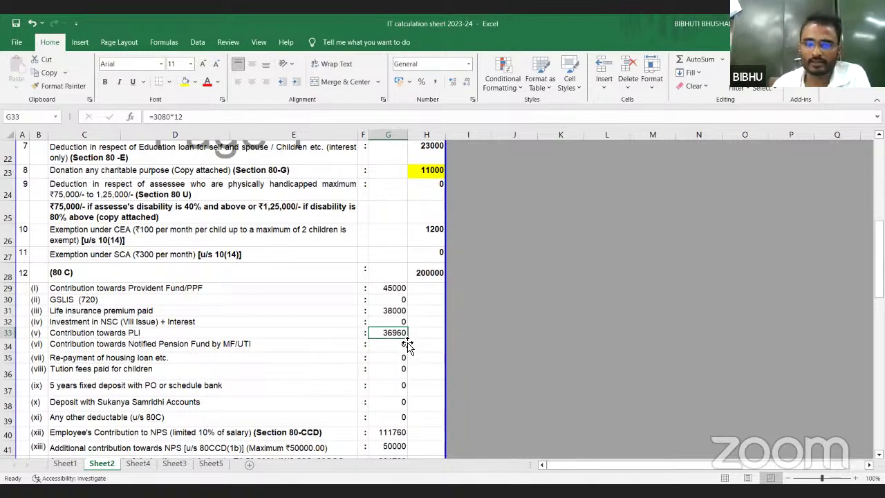
Trace the employee's NPS contribution (Section 80-CCD) in G40 to the NPS / GPF grand total in M24 of Sheet1
scroll(408, 348, down, 1)
click(399, 374)
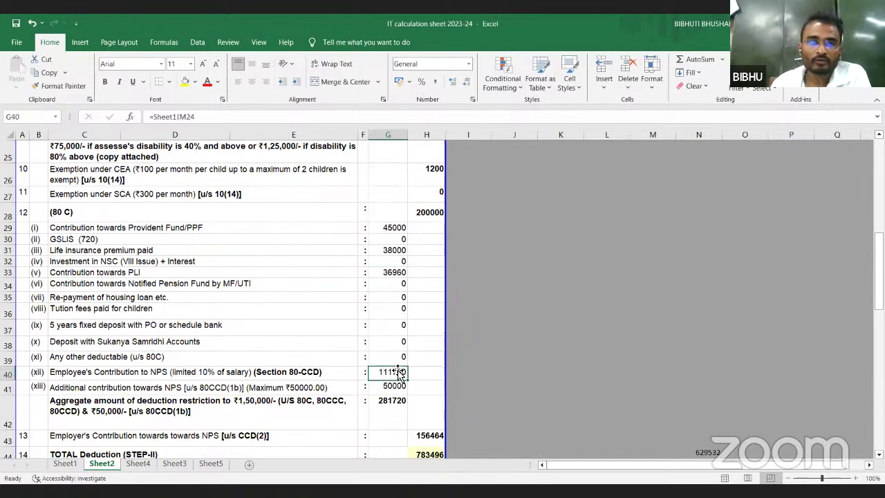
click(66, 464)
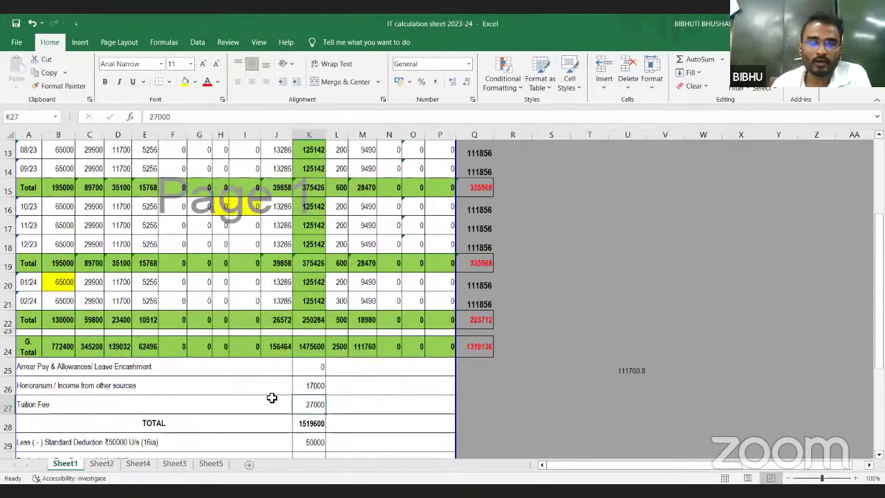
click(359, 349)
scroll(365, 372, up, 3)
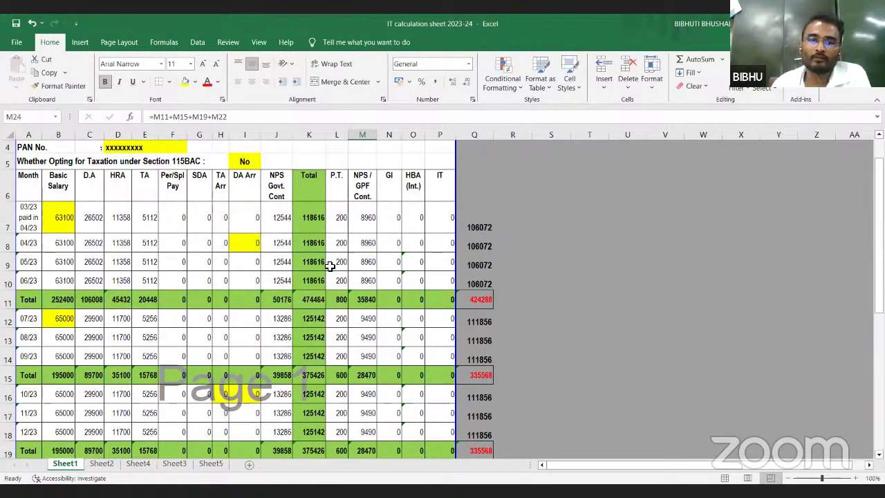
Compare the P.T. grand total in L24 with the professional tax deduction in K30
scroll(328, 373, down, 2)
click(339, 405)
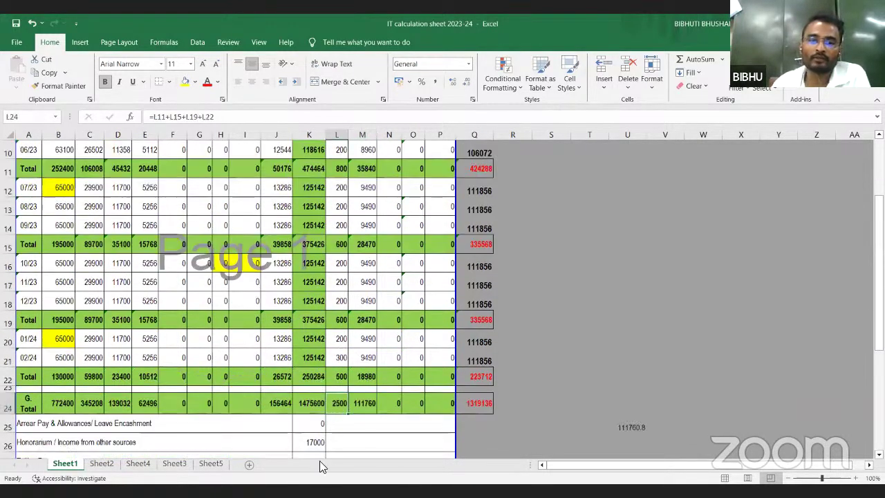
scroll(320, 415, down, 2)
click(322, 406)
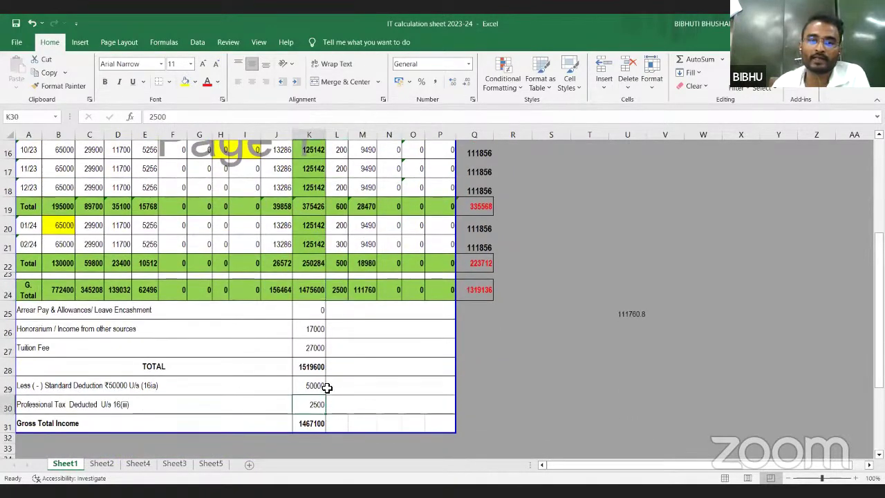
Examine the monthly NPS / GPF contribution formula in M7 and its grand total in M24, and return to Sheet2
scroll(356, 245, up, 3)
scroll(360, 246, up, 2)
click(368, 262)
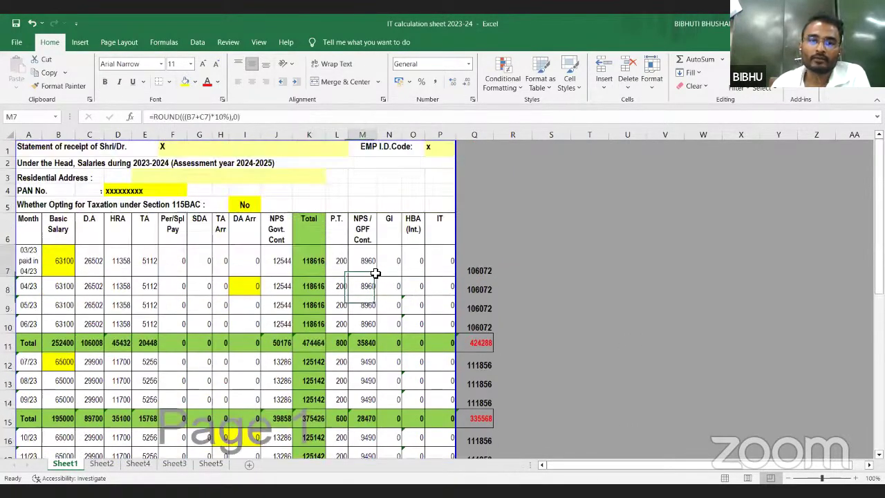
scroll(371, 274, down, 5)
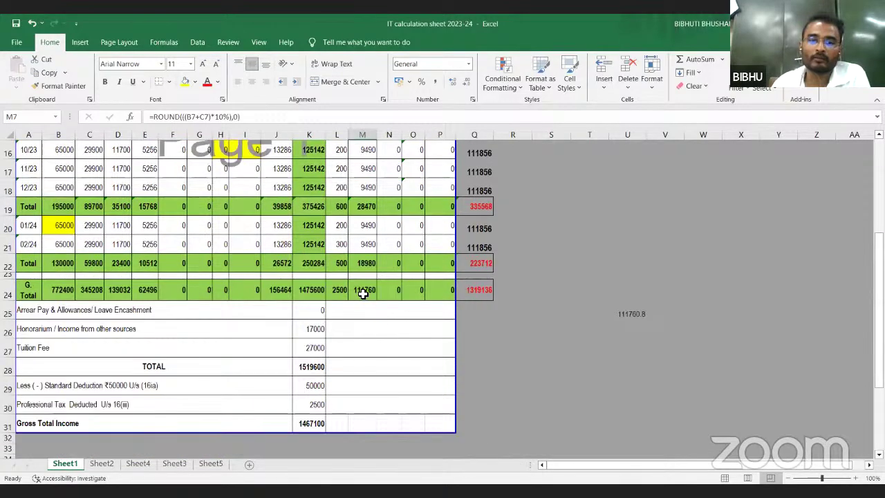
click(365, 294)
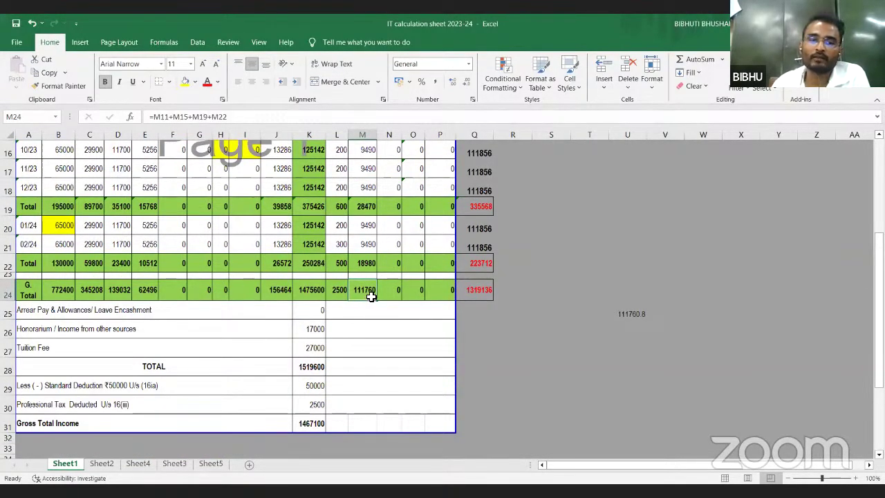
click(101, 464)
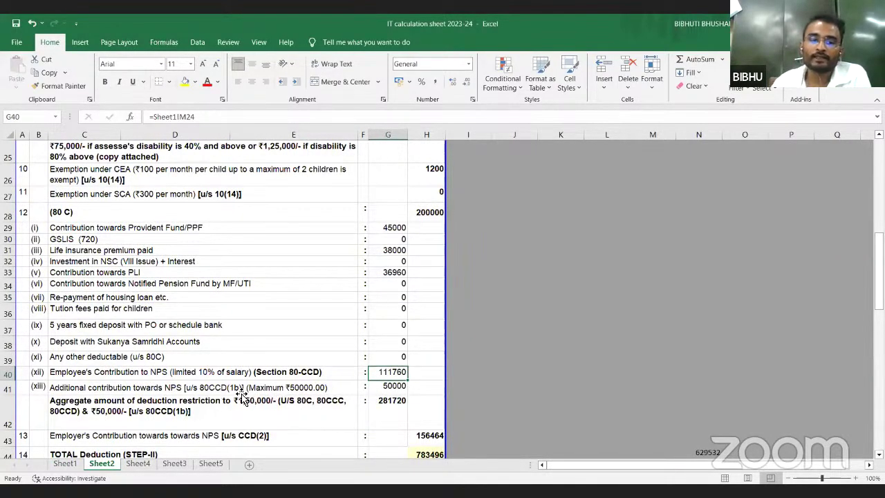
Set the additional NPS contribution [u/s 80CCD(1b)] in G41 to 0
click(389, 388)
text(0)
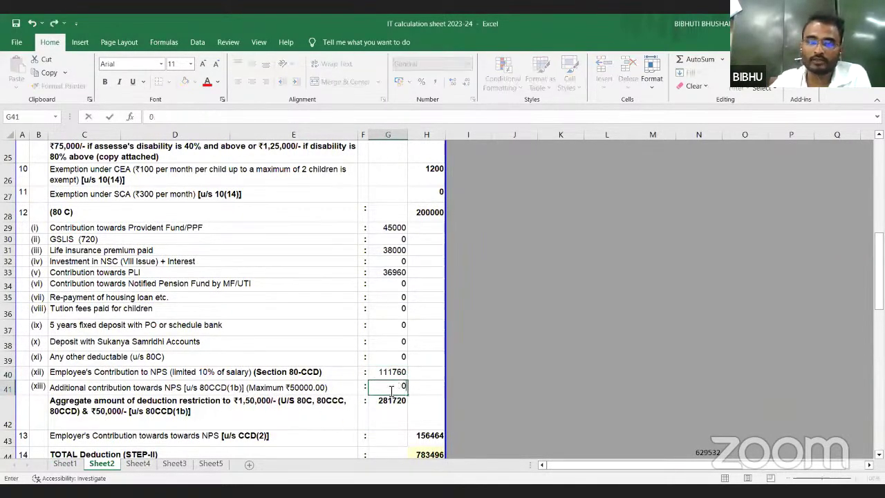
click(435, 341)
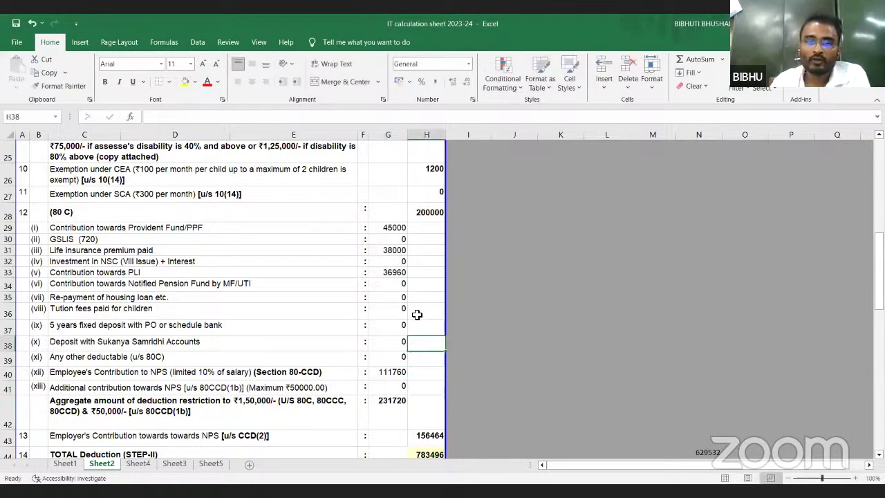
Examine the aggregate deduction formula in G42 and undo the zero entry in G41
click(387, 409)
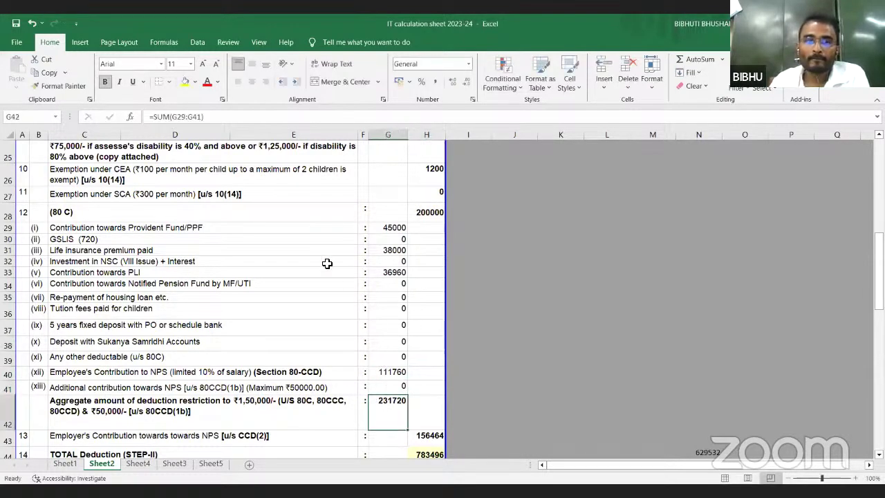
click(230, 117)
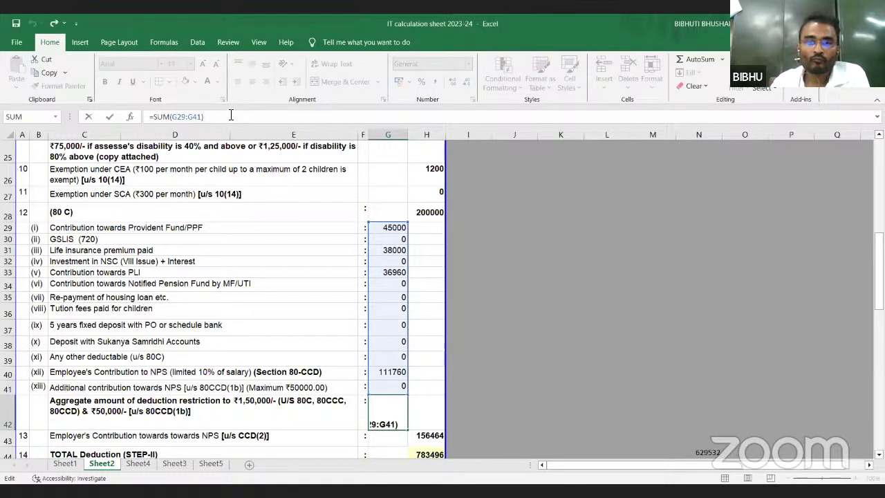
key(Return)
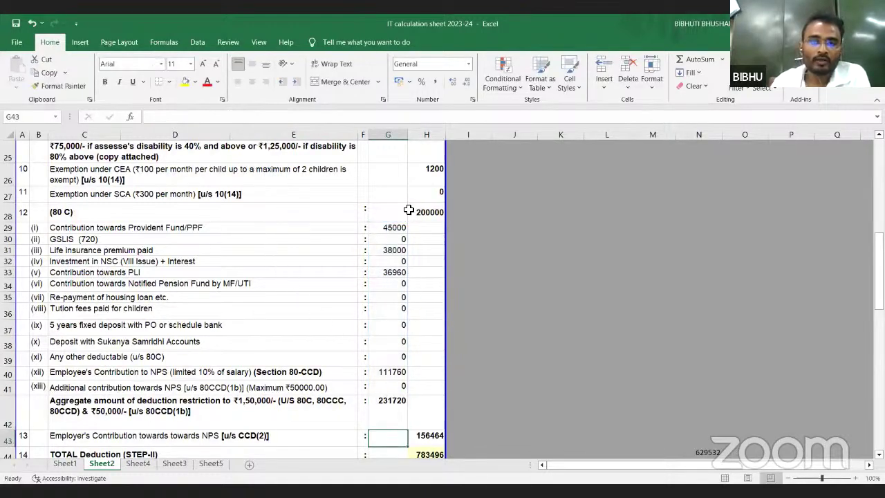
click(398, 404)
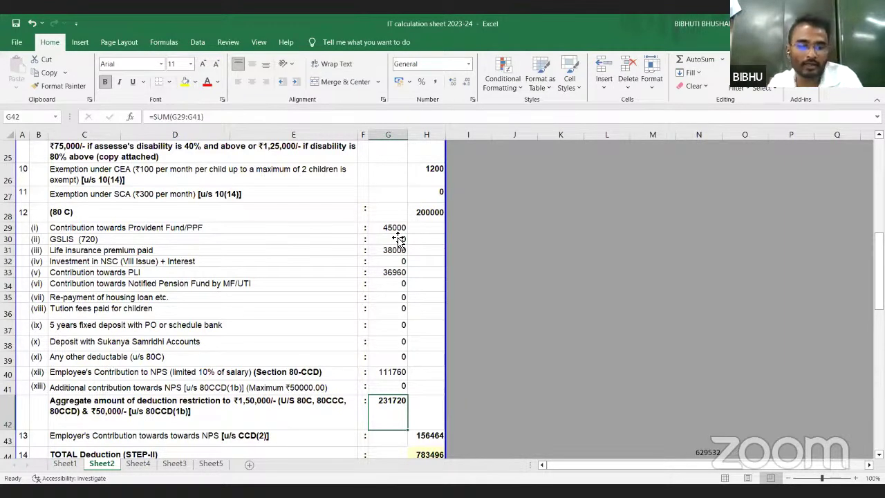
key(ctrl+z)
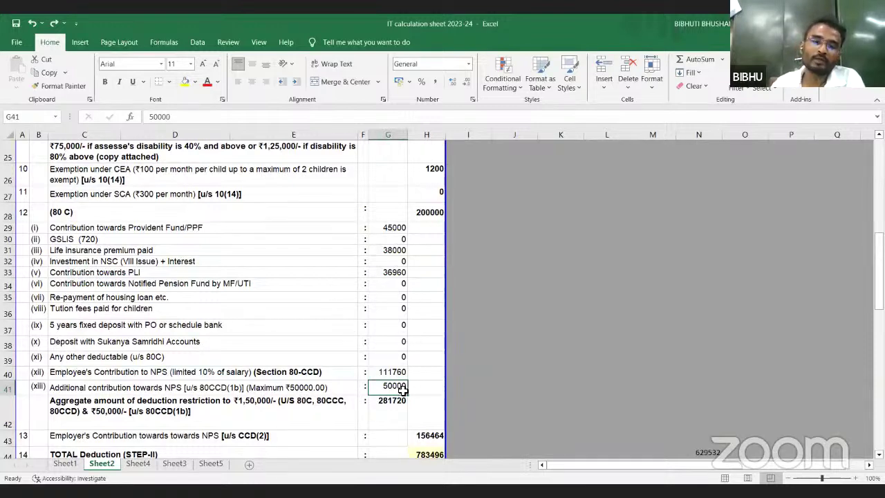
Review the overall 80 C deduction in H28 and the employer's NPS contribution [u/s CCD(2)] formula in H43
click(434, 211)
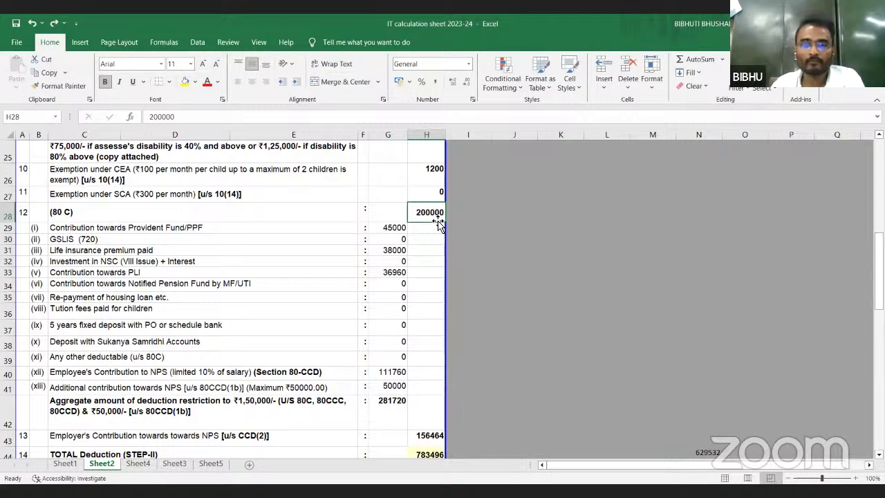
scroll(438, 222, down, 2)
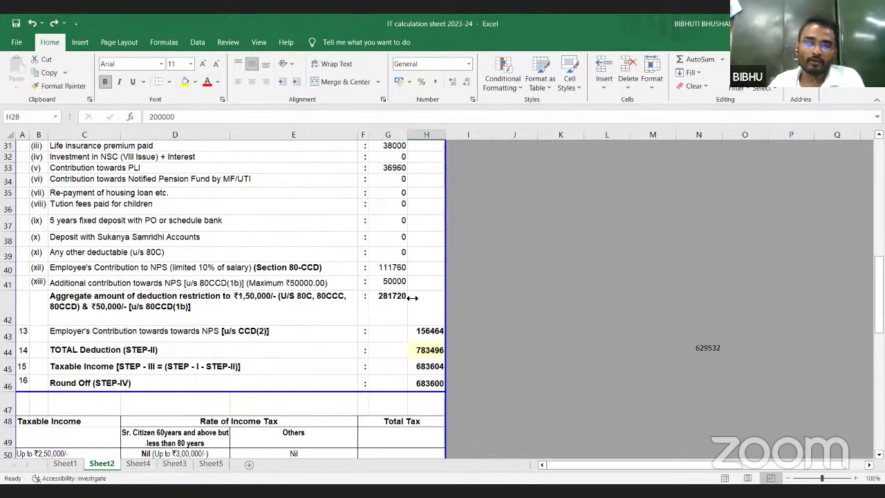
click(430, 333)
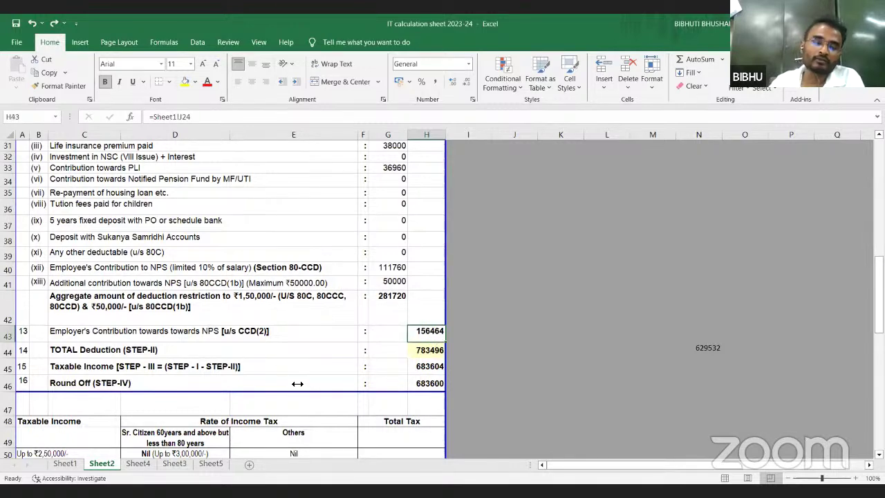
Look over the monthly NPS Govt. Cont amounts on Sheet1 and return to Sheet2
click(64, 463)
scroll(224, 321, up, 4)
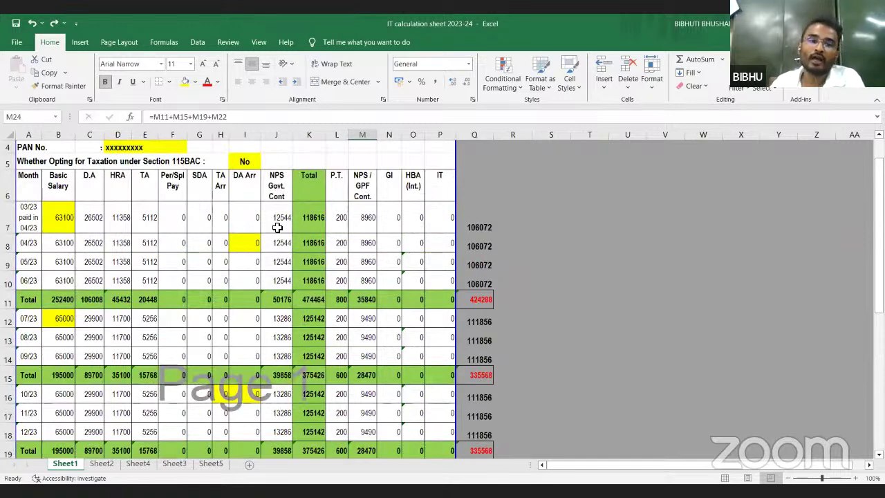
scroll(277, 226, down, 2)
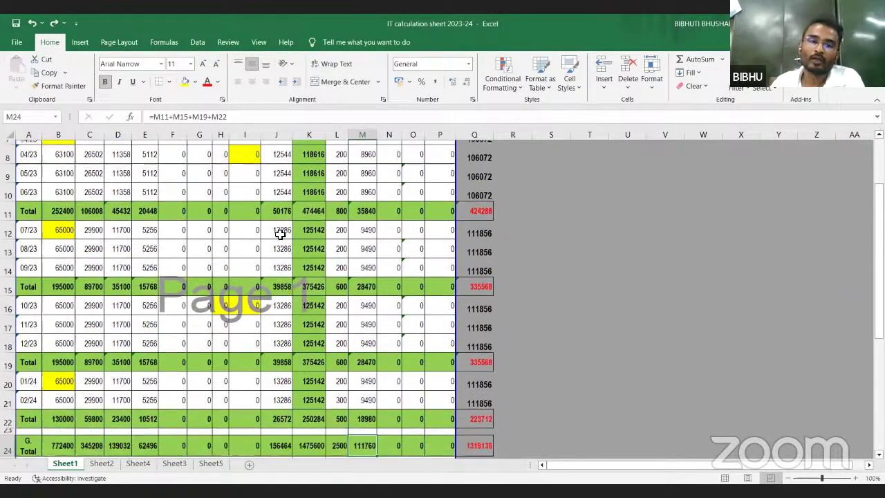
scroll(287, 283, up, 3)
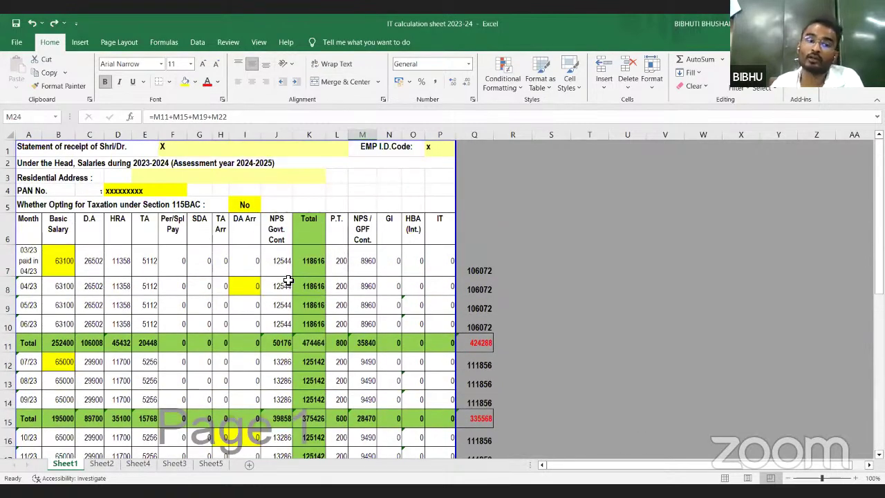
click(101, 463)
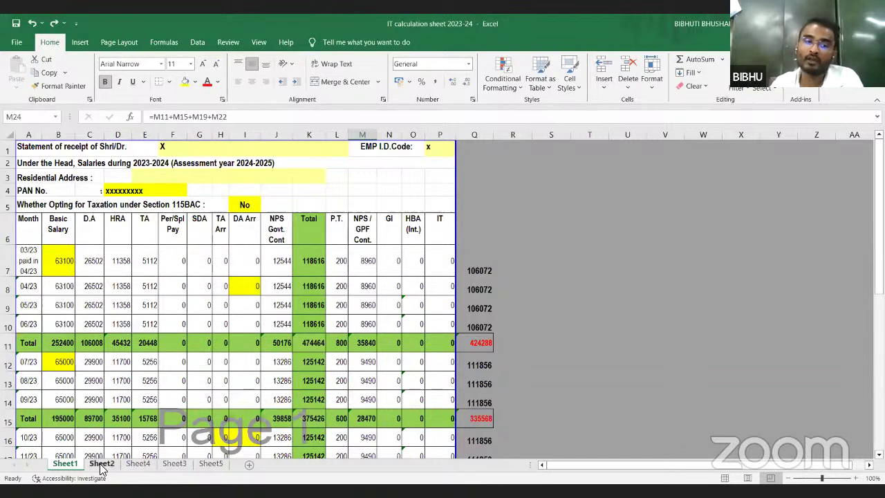
Trace the employer's NPS contribution in H43 to the NPS Govt. Cont grand total in J24 of Sheet1
scroll(197, 388, down, 2)
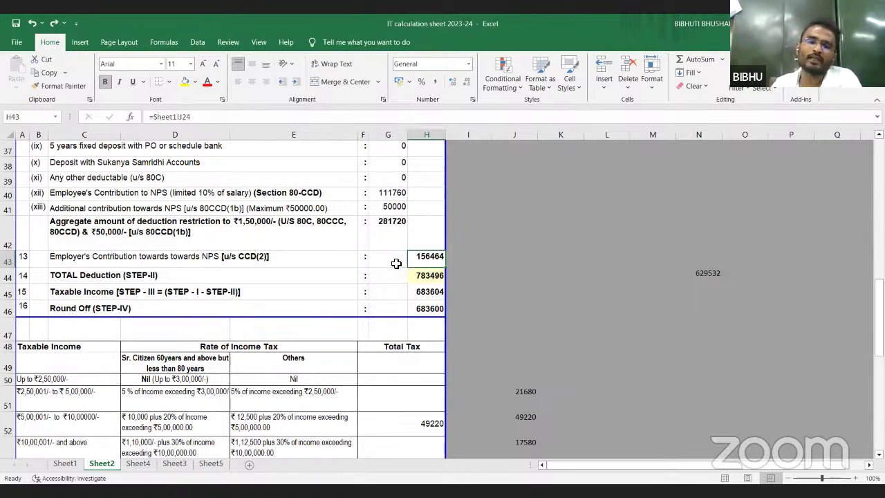
click(398, 264)
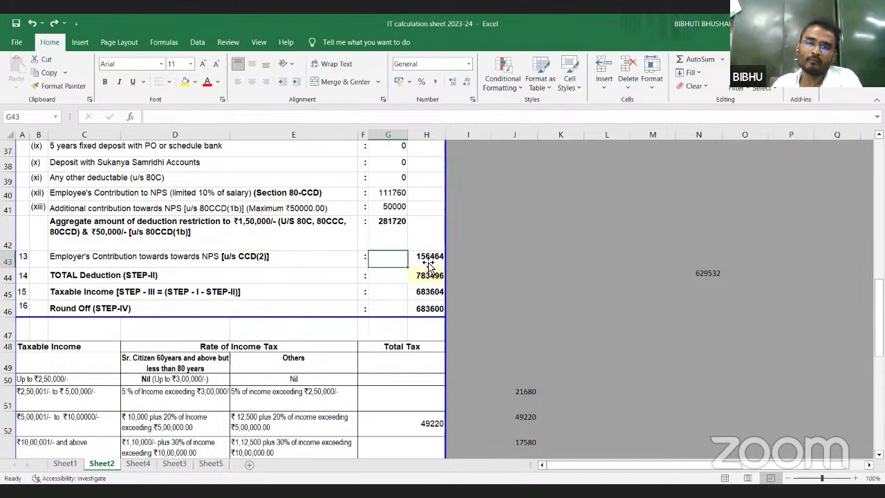
click(427, 261)
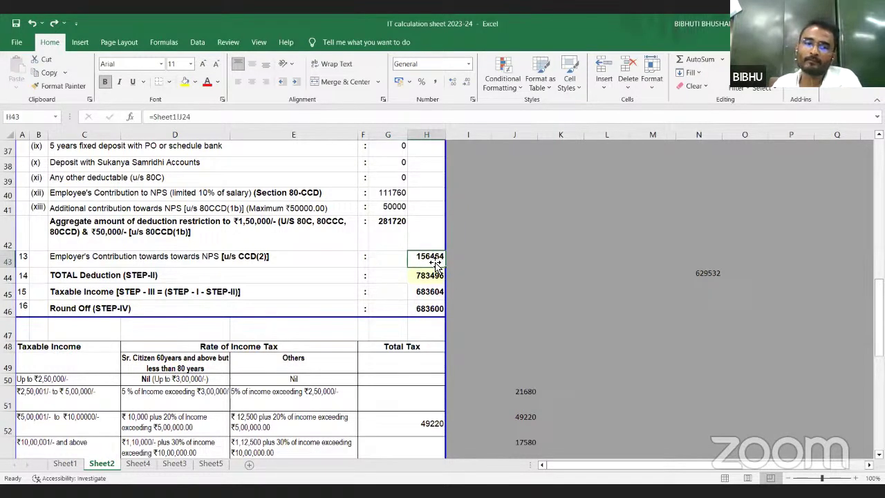
click(65, 465)
scroll(277, 422, down, 3)
click(275, 407)
scroll(273, 413, down, 1)
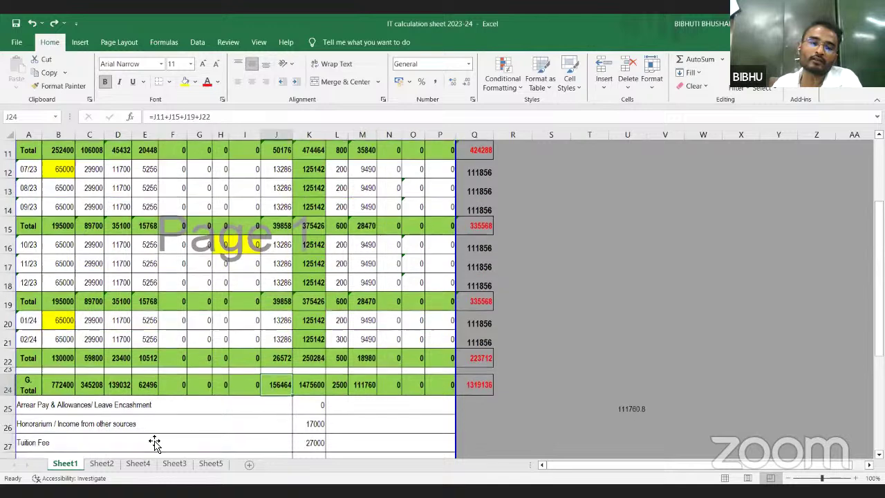
Return to Sheet2 and examine the TOTAL Deduction (STEP-II) formula in H44
click(102, 463)
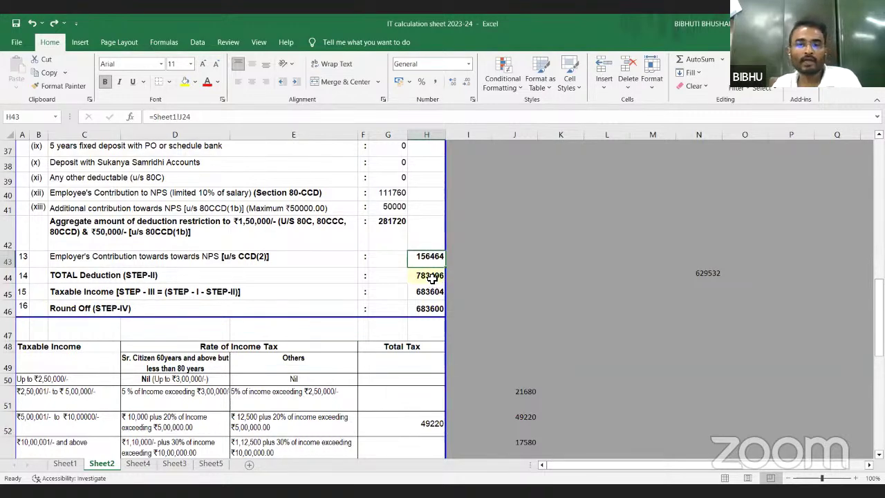
key(Down)
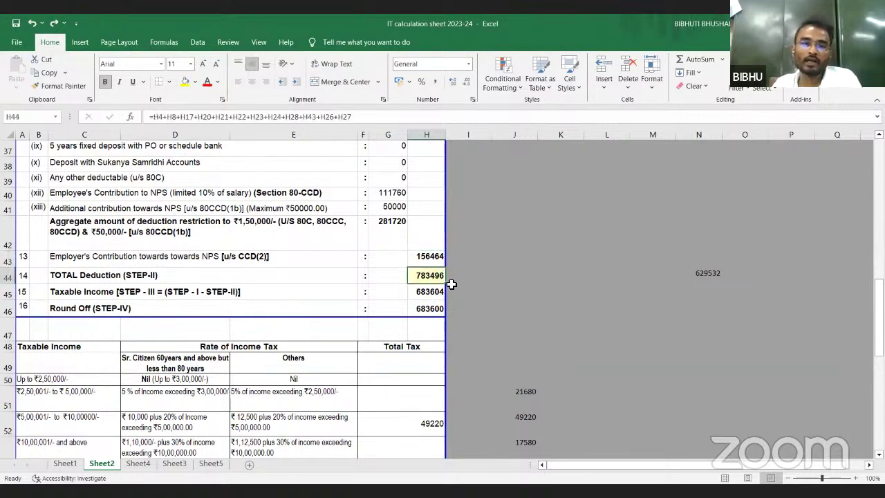
Review standard deduction, professional tax and Gross Total Income in K29 to K31 of Sheet1, and the link to Total Income in H3 of Sheet2
scroll(518, 273, up, 12)
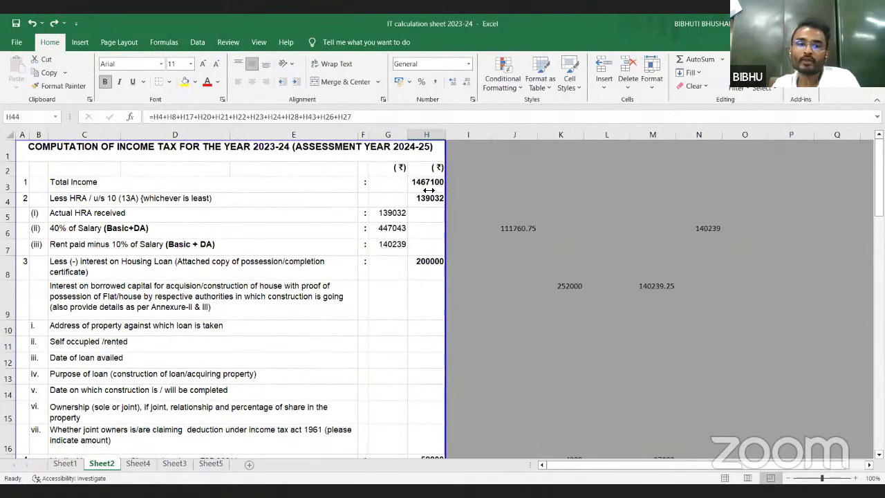
click(64, 463)
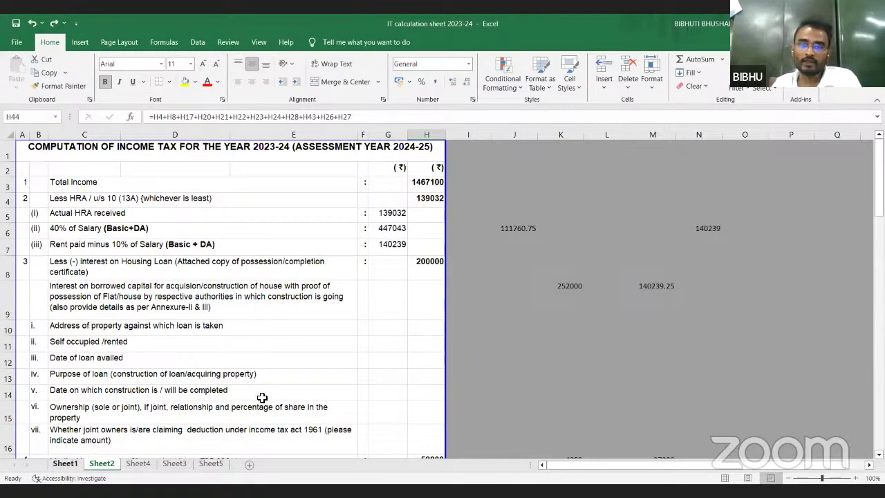
click(308, 276)
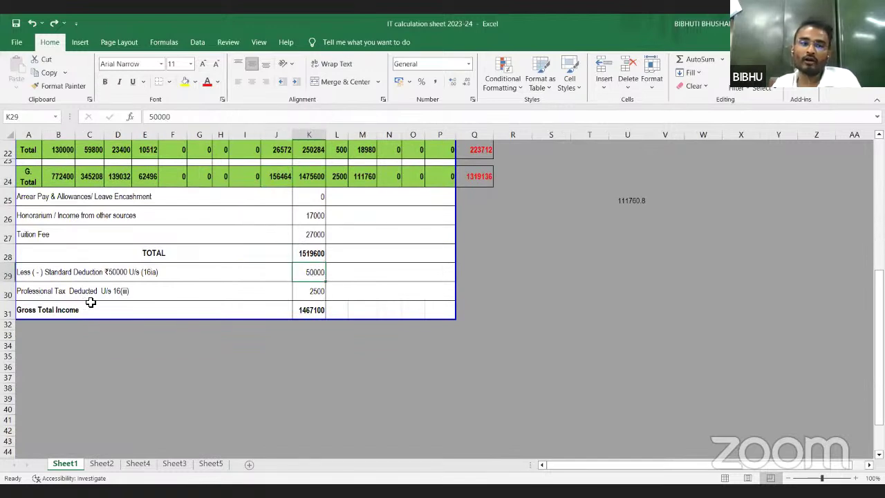
click(316, 293)
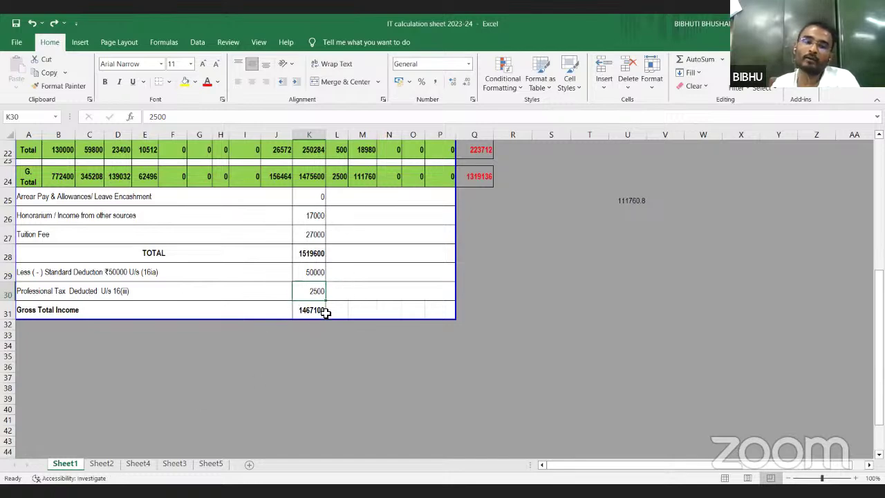
click(304, 311)
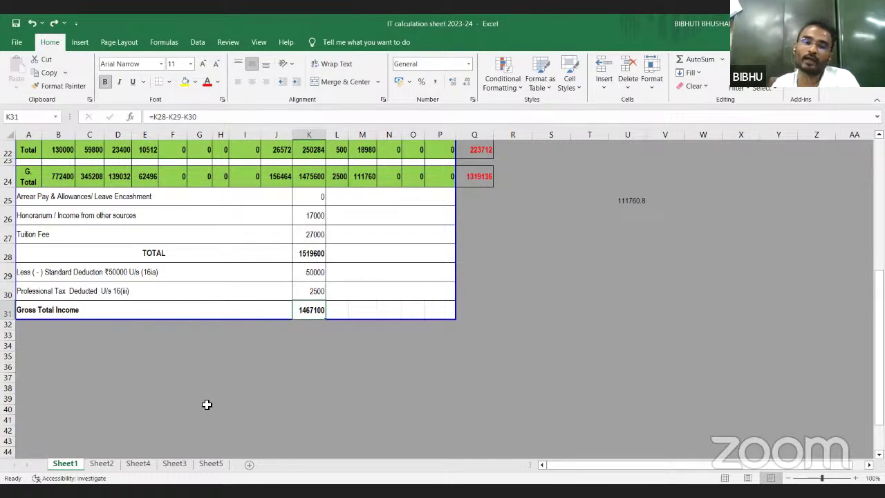
click(103, 462)
click(427, 183)
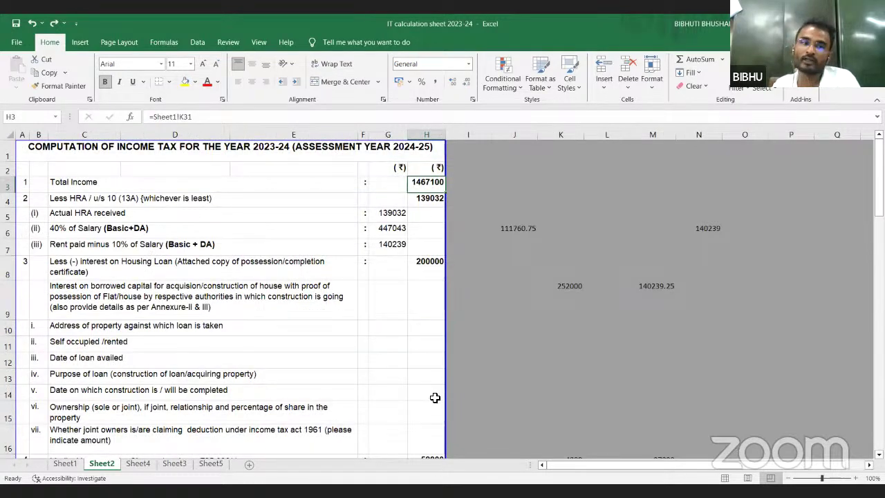
Check the employer's NPS contribution in H43 and the TOTAL Deduction (STEP-II) formula in H44 of Sheet2
scroll(435, 398, down, 7)
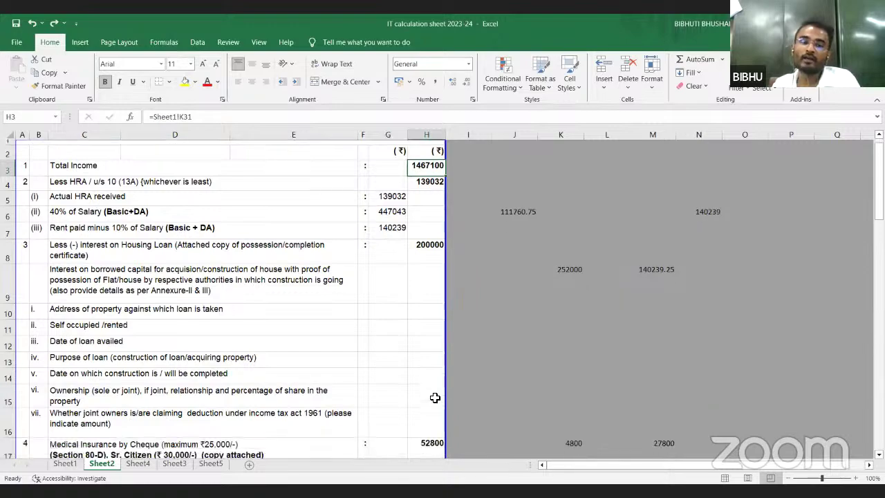
scroll(436, 400, down, 2)
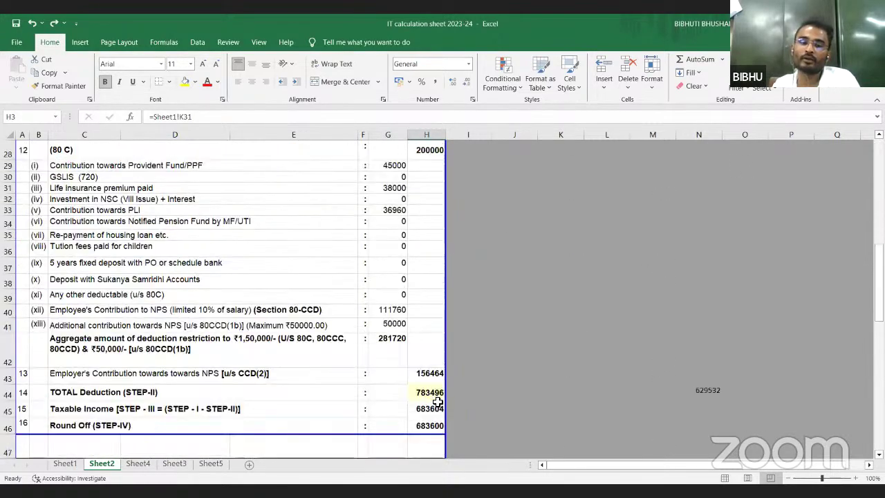
scroll(438, 401, up, 3)
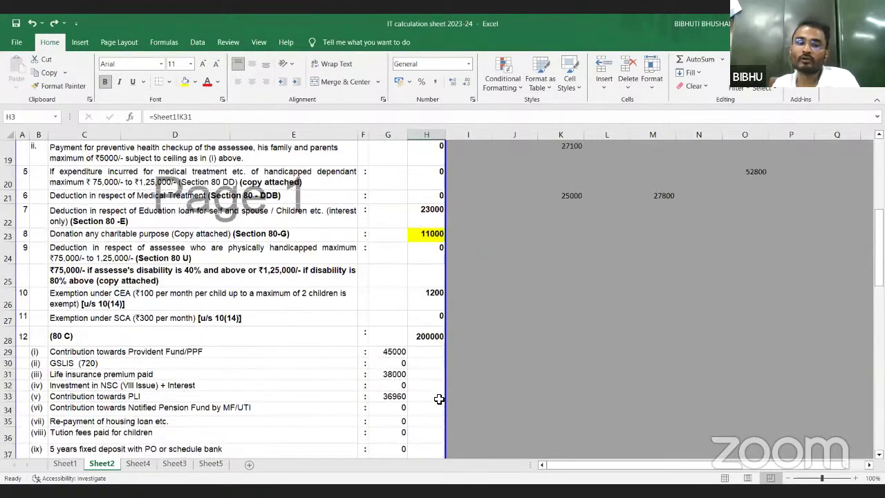
scroll(443, 400, down, 3)
click(438, 375)
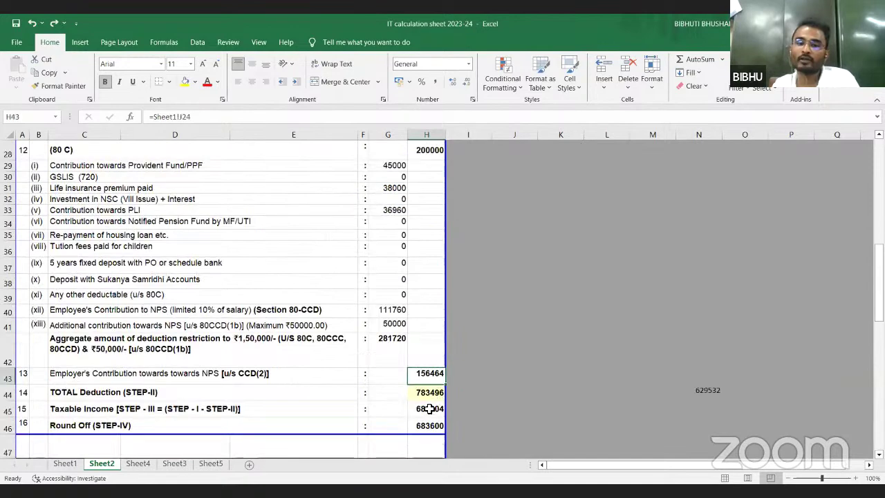
click(434, 393)
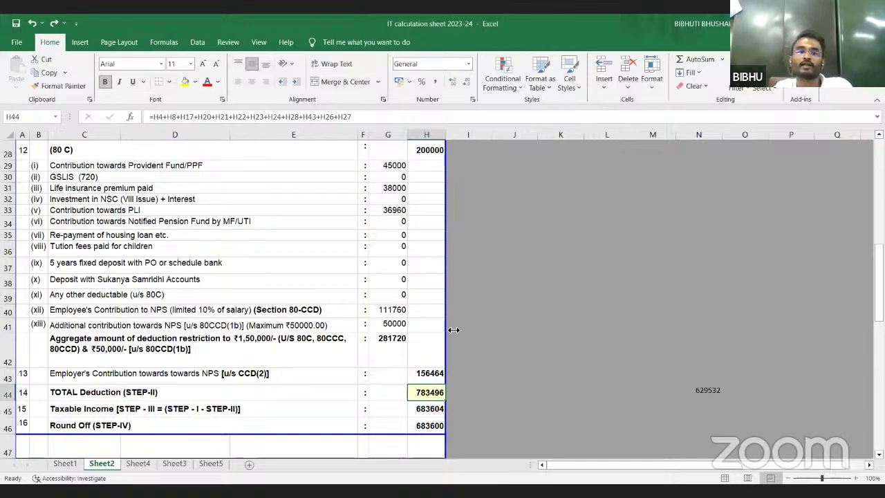
Revisit the HRA exemption in H4, housing loan interest in H8 and medical insurance deduction in H17
click(517, 299)
scroll(520, 304, up, 4)
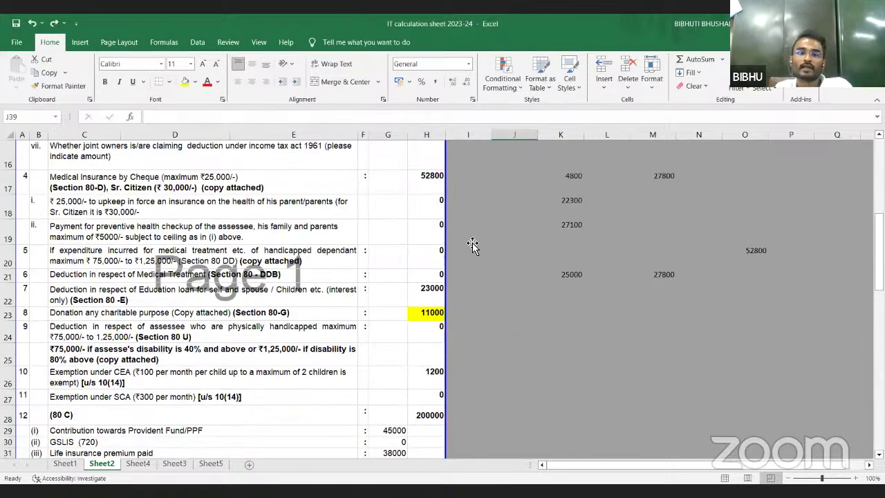
scroll(472, 245, up, 3)
scroll(458, 223, up, 2)
click(435, 199)
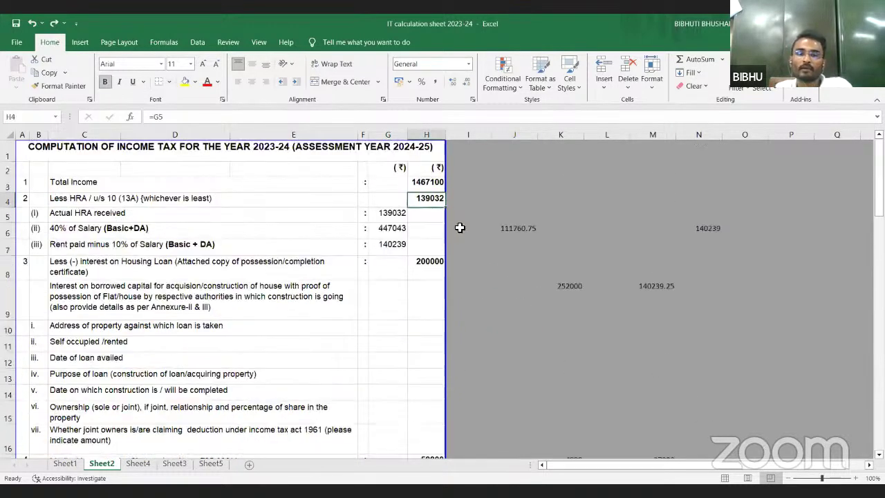
click(432, 263)
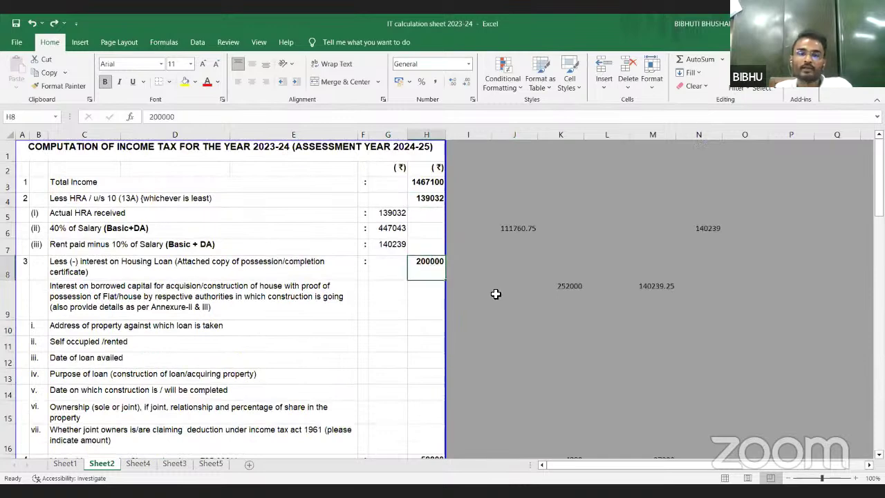
scroll(495, 294, down, 2)
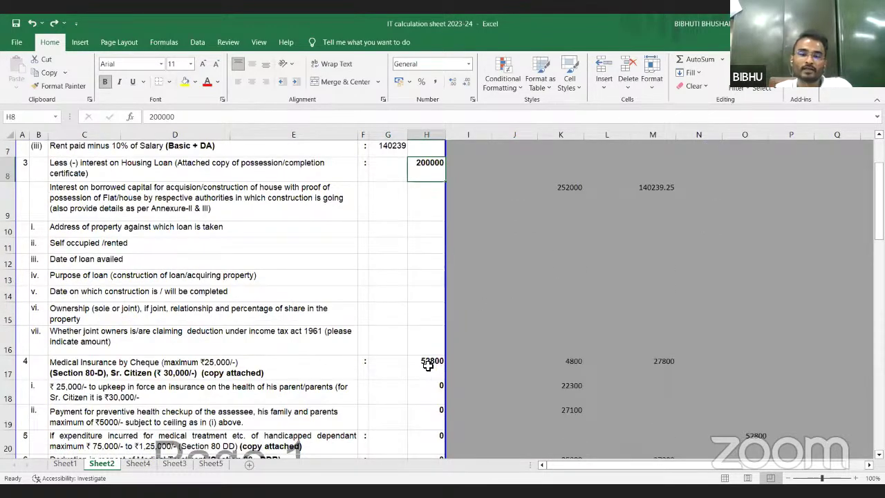
click(427, 370)
Review the education loan, donation, CEA exemption and 80 C amounts in H22, H23, H26 and H28
scroll(497, 363, down, 2)
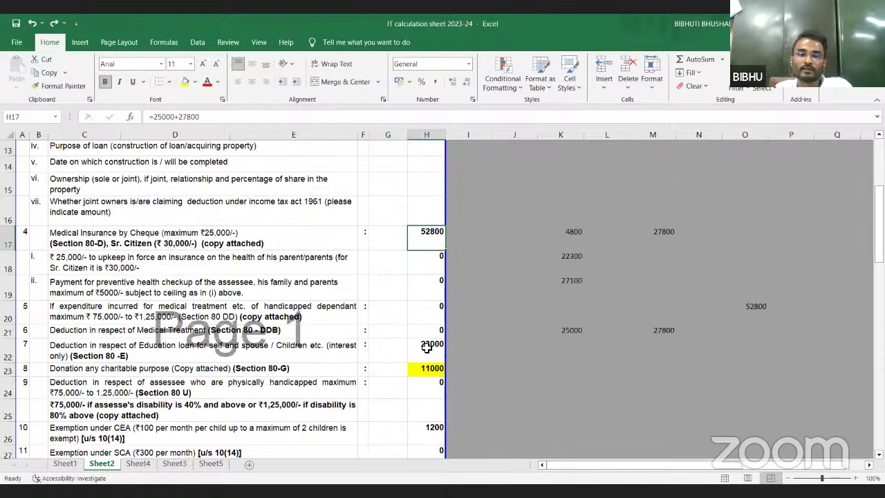
click(426, 348)
click(435, 369)
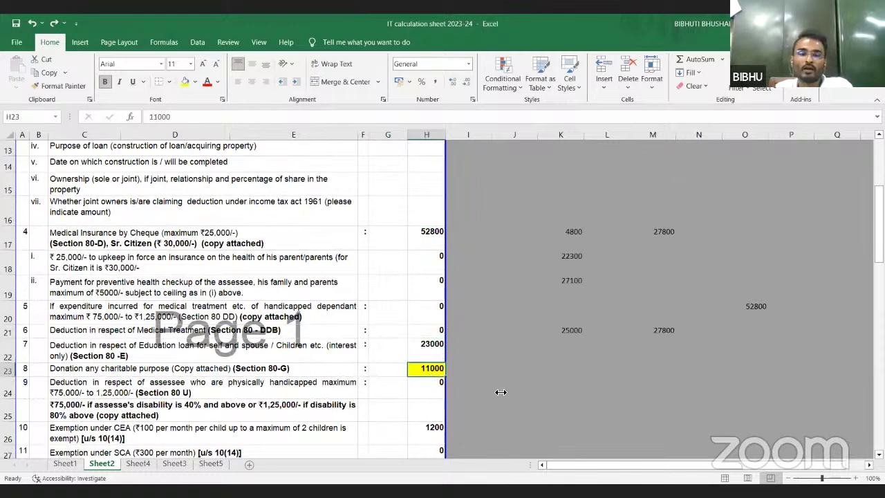
scroll(452, 322, down, 2)
click(432, 296)
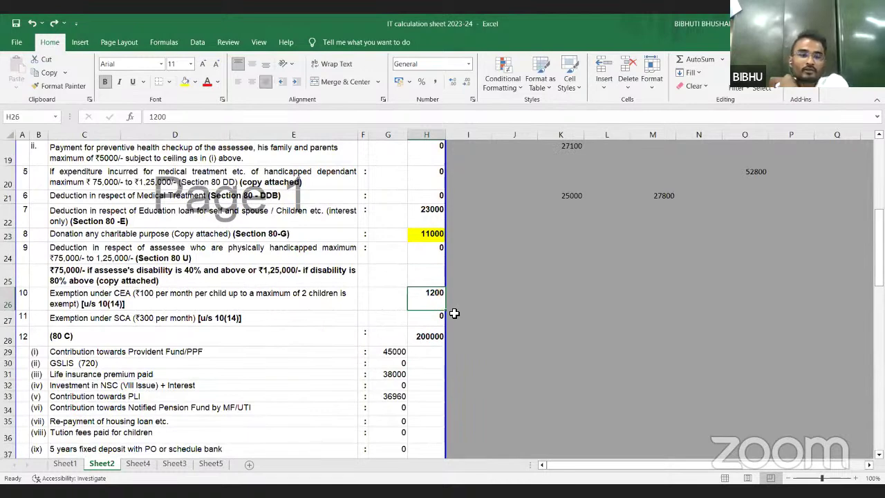
click(434, 341)
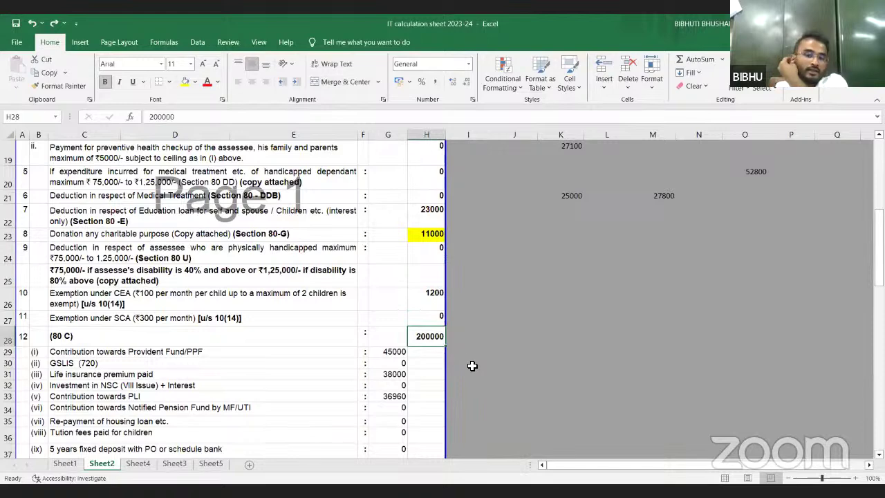
Examine the formulas for employer's NPS contribution, total deduction, taxable income and round off in H43 to H46
scroll(475, 361, down, 5)
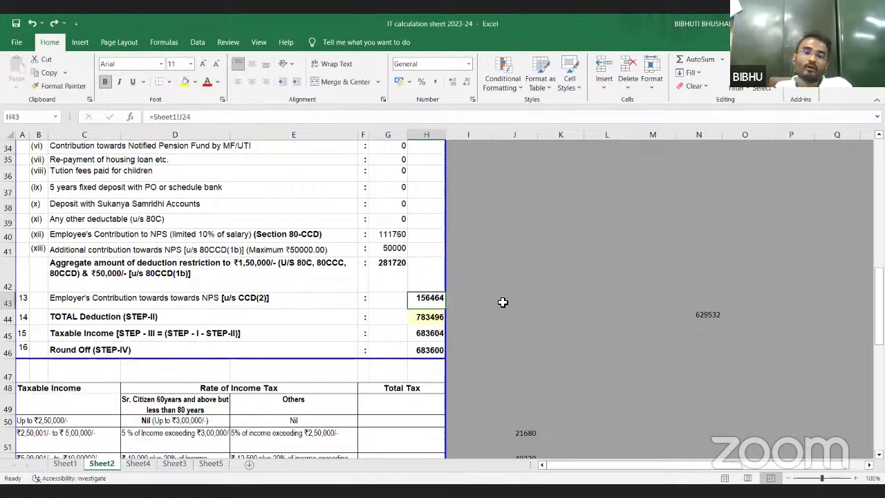
click(506, 301)
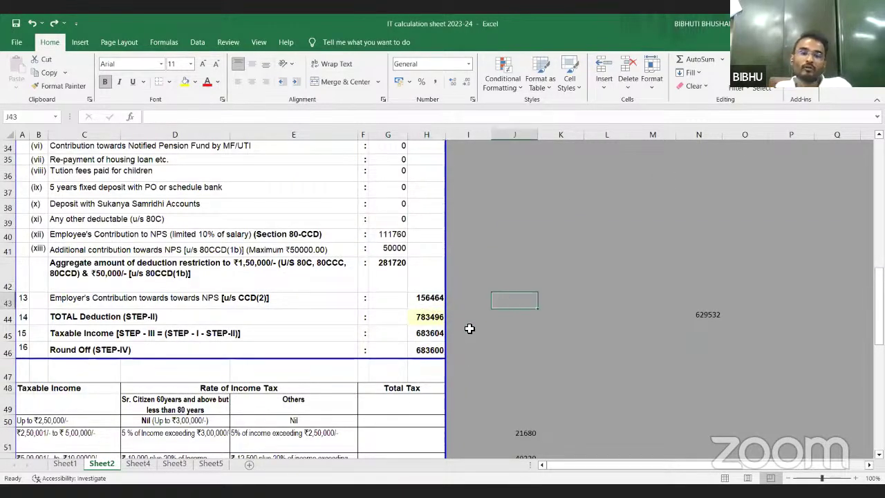
click(427, 320)
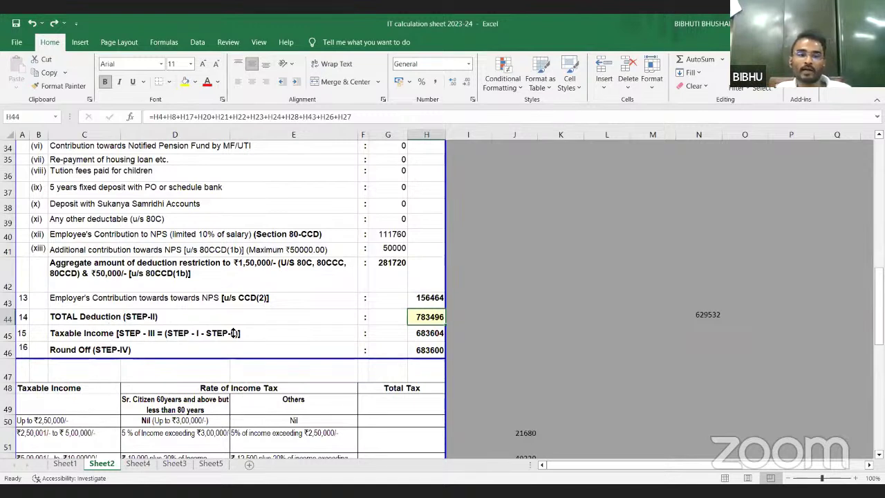
click(433, 335)
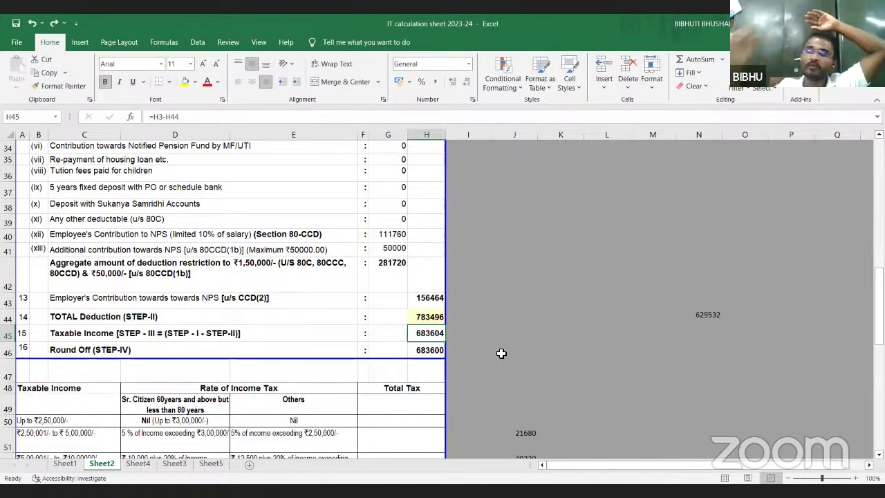
click(440, 353)
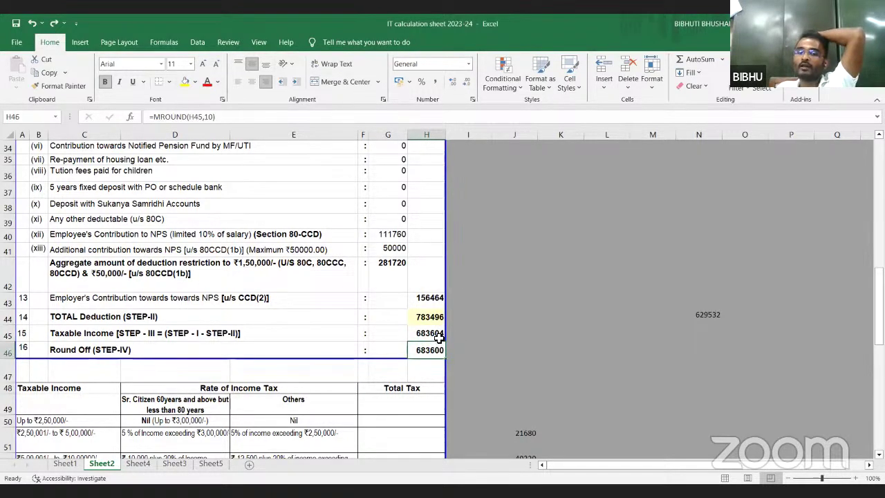
click(438, 336)
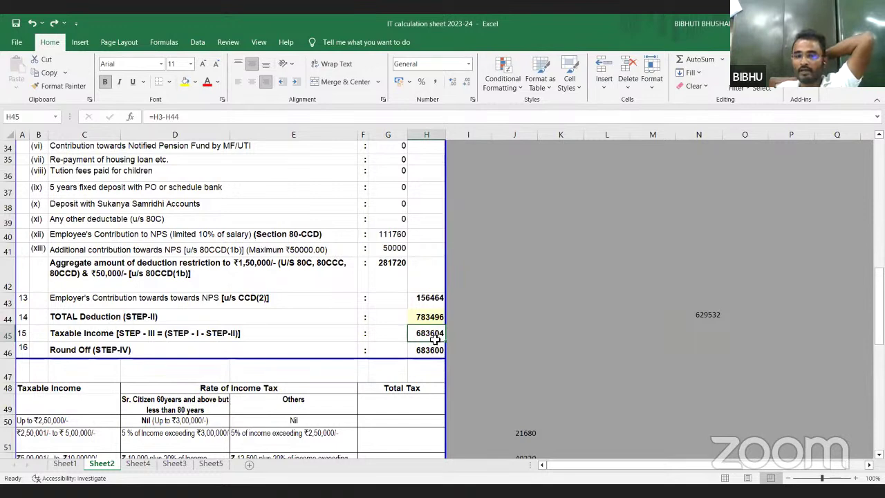
click(427, 351)
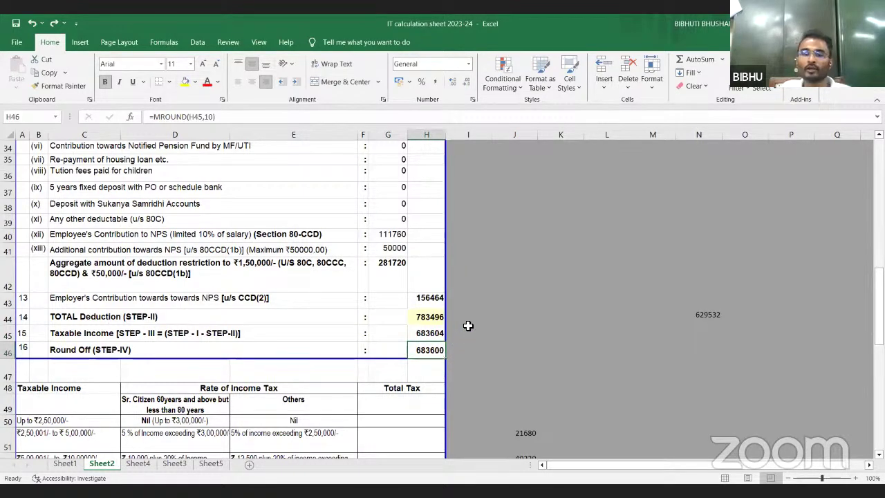
Examine the ₹2,50,001/- to ₹5,00,000/- slab and its Total Tax cell in row 51 of the tax rate table
scroll(468, 325, down, 2)
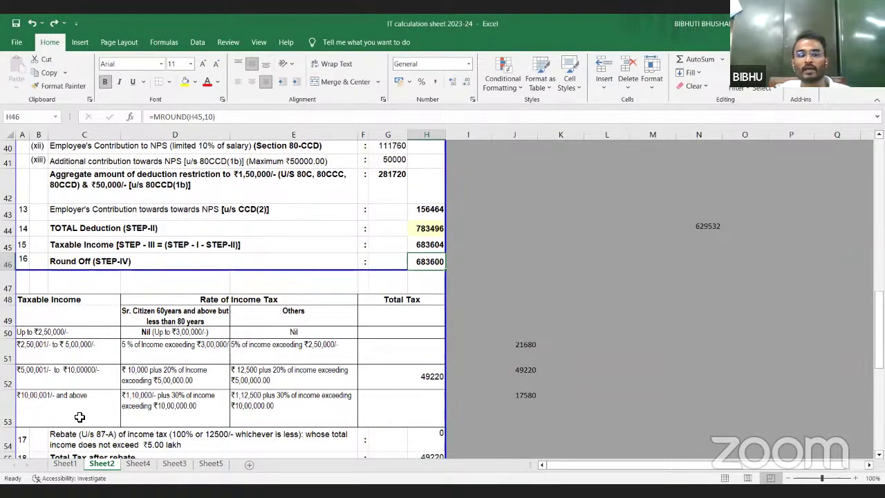
click(42, 354)
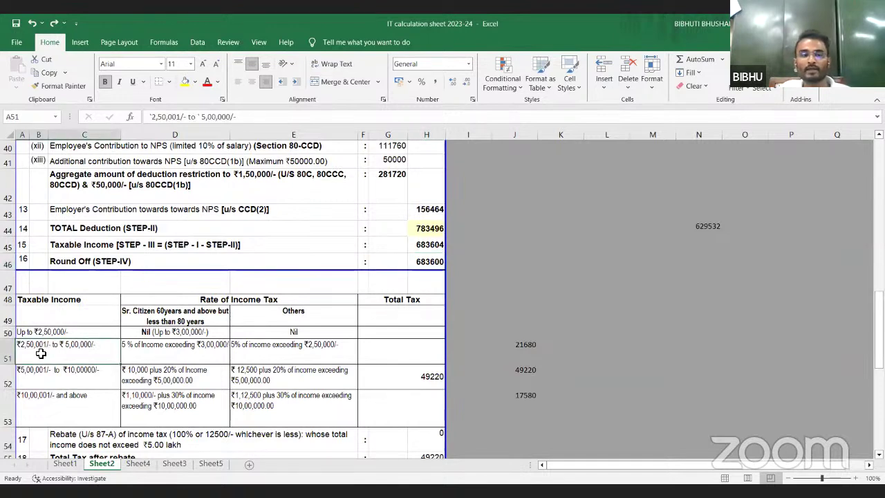
click(381, 346)
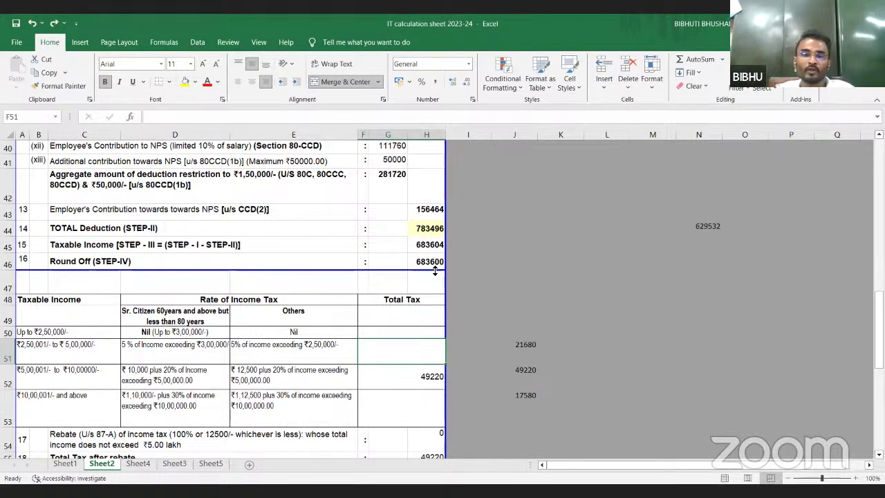
Enter the formula =(H46-500000)*20% in M51 to compute the 20% tax on income exceeding ₹5,00,000
click(664, 354)
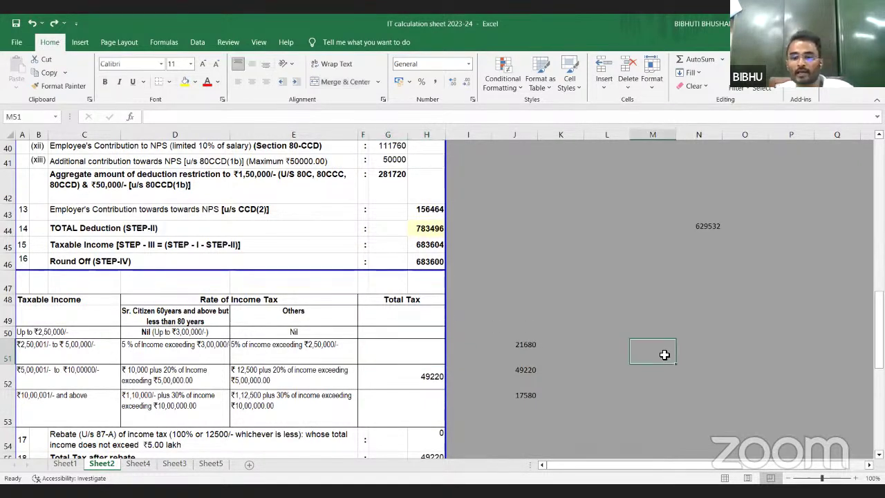
text(=)
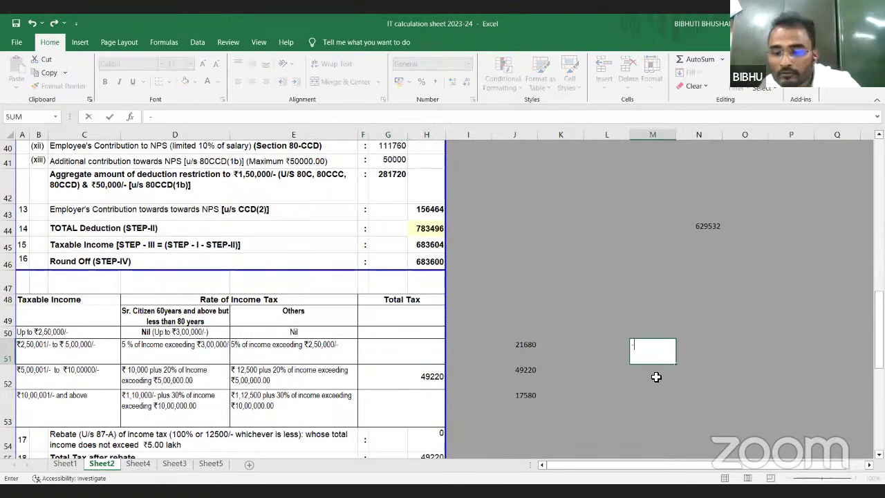
key(BackSpace)
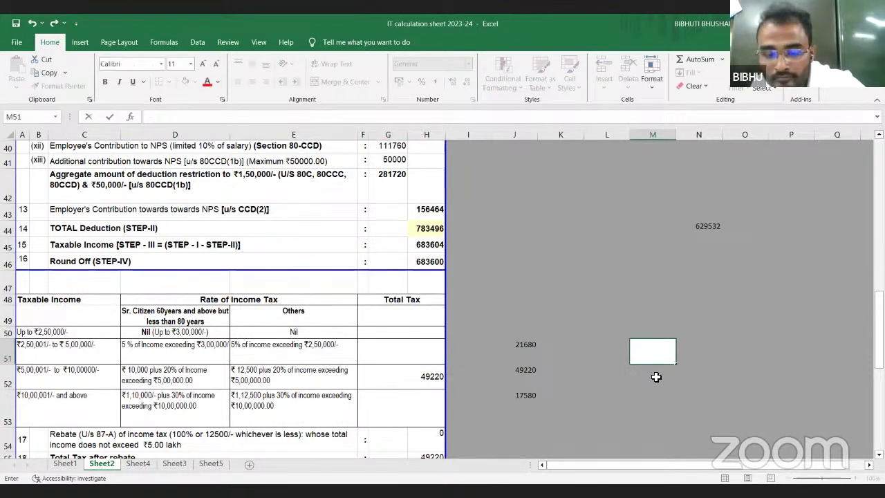
text(=)
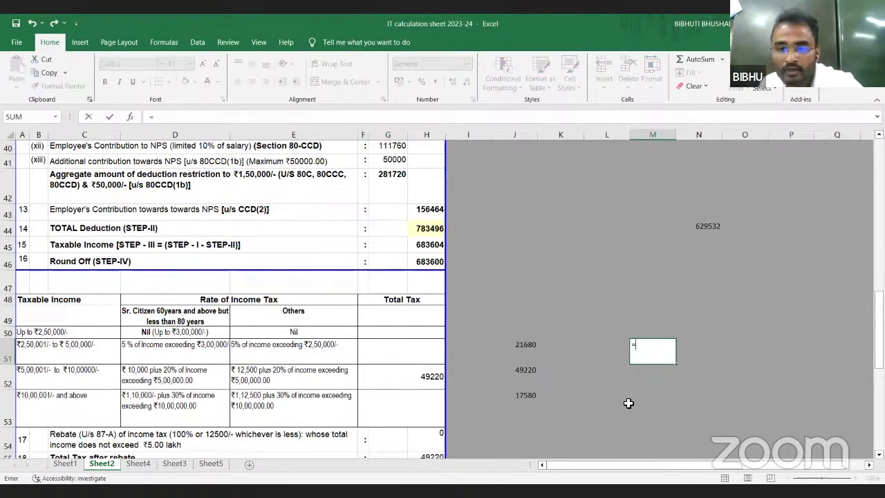
click(430, 263)
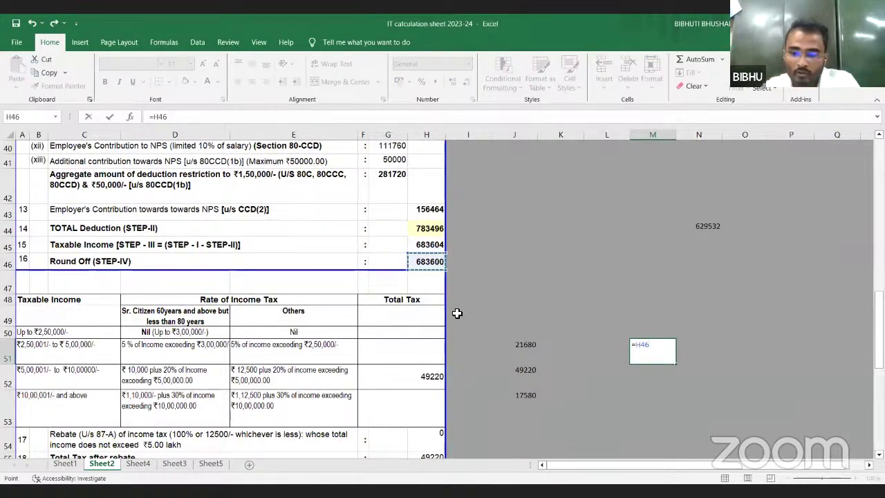
text(-)
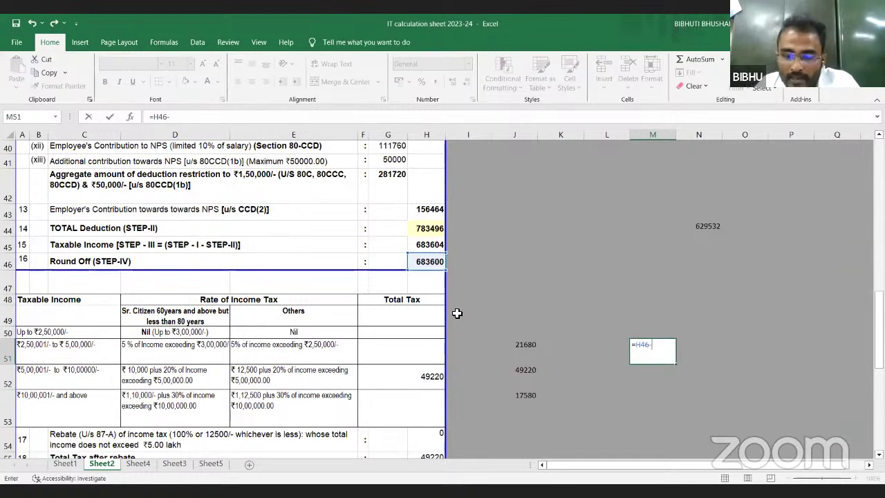
text(50000)
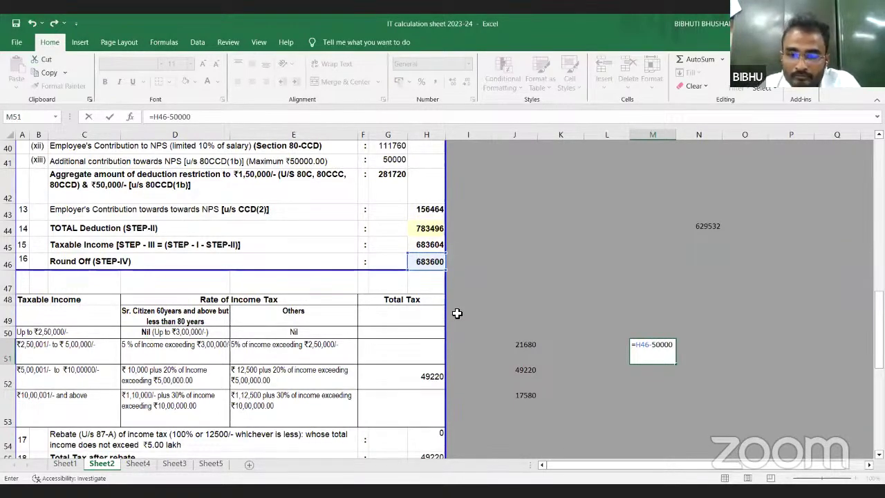
text(0)
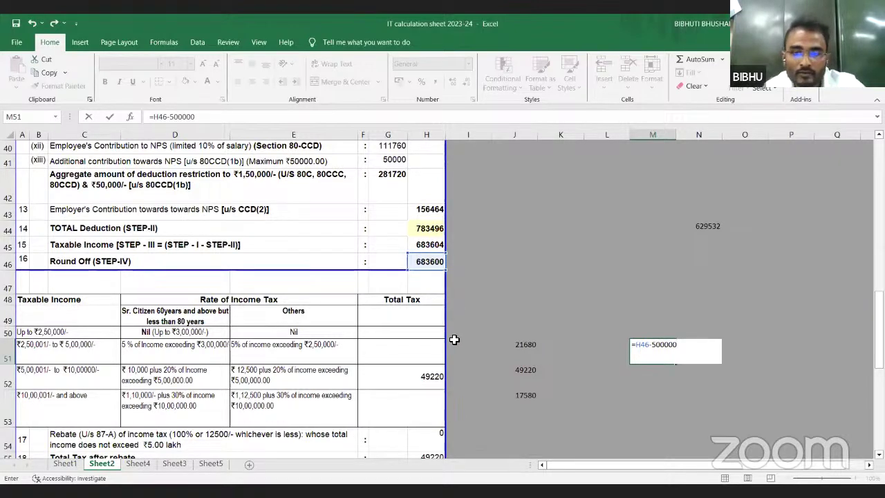
click(638, 347)
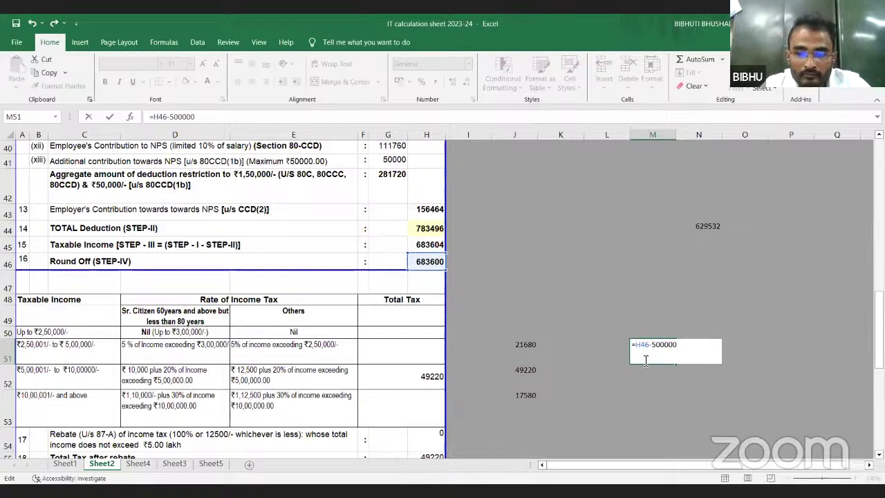
text(()
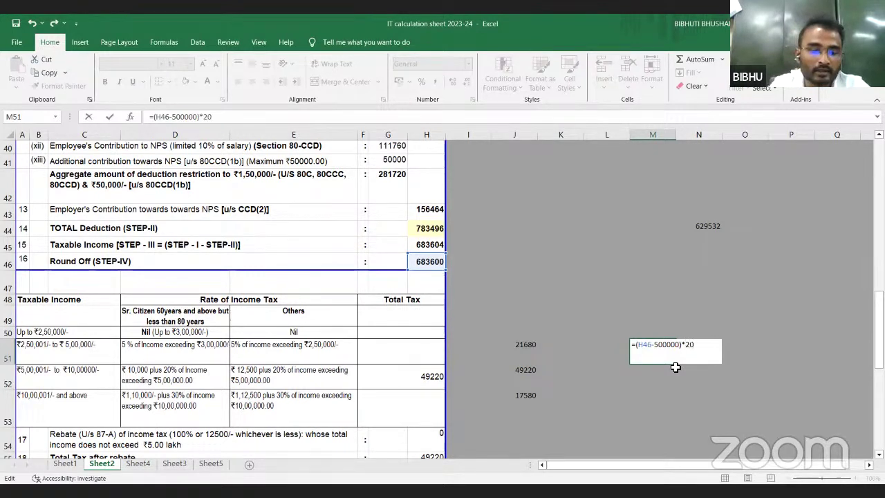
text(%)
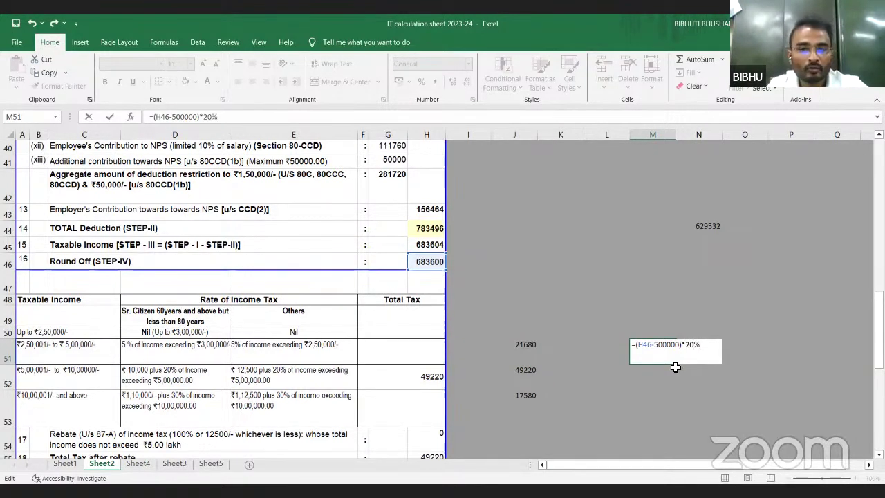
key(Return)
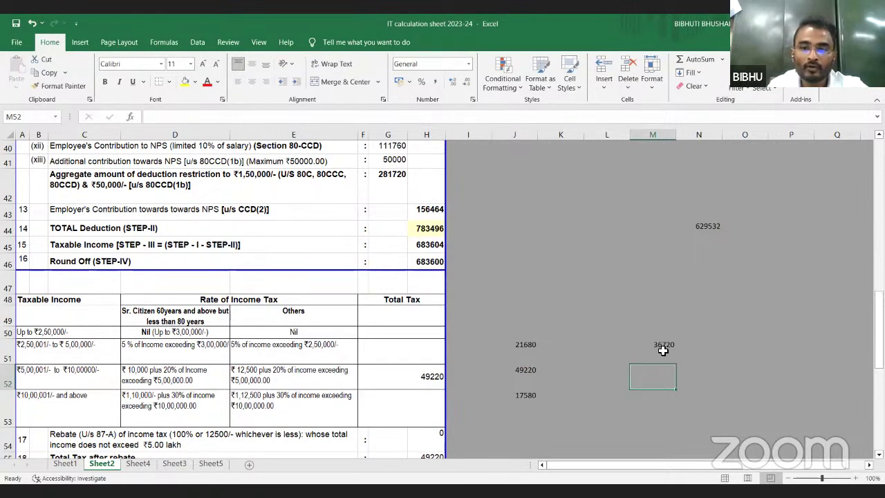
Enter the fixed slab tax of 12500 in M50, directly above the 20% tax figure
click(662, 348)
click(659, 327)
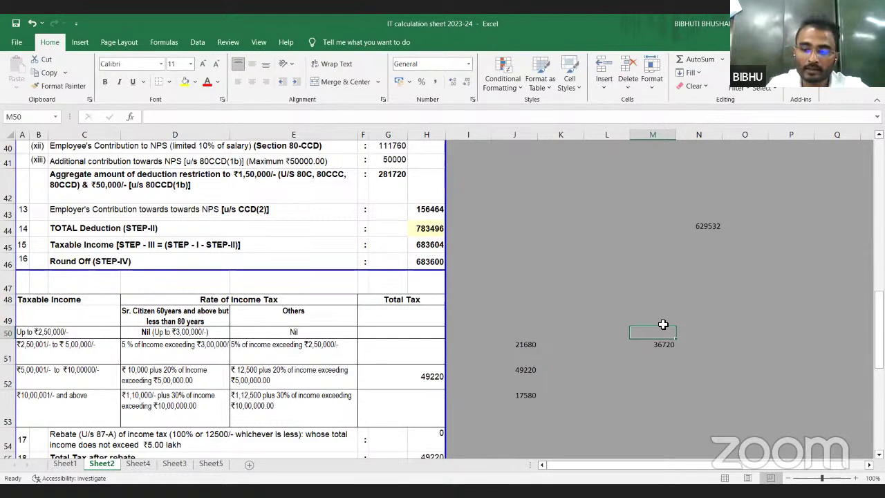
text(12500)
key(Return)
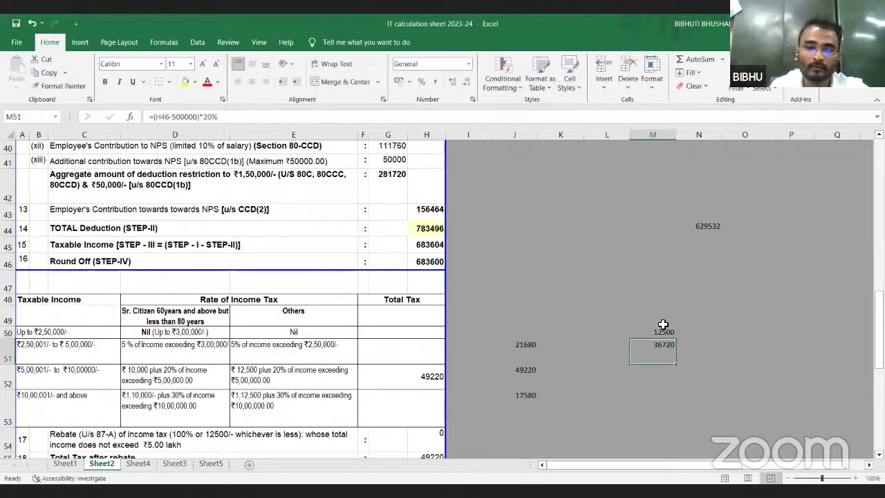
Add the fixed slab tax and the 20% tax in M52 with the formula =M50+M51
click(665, 374)
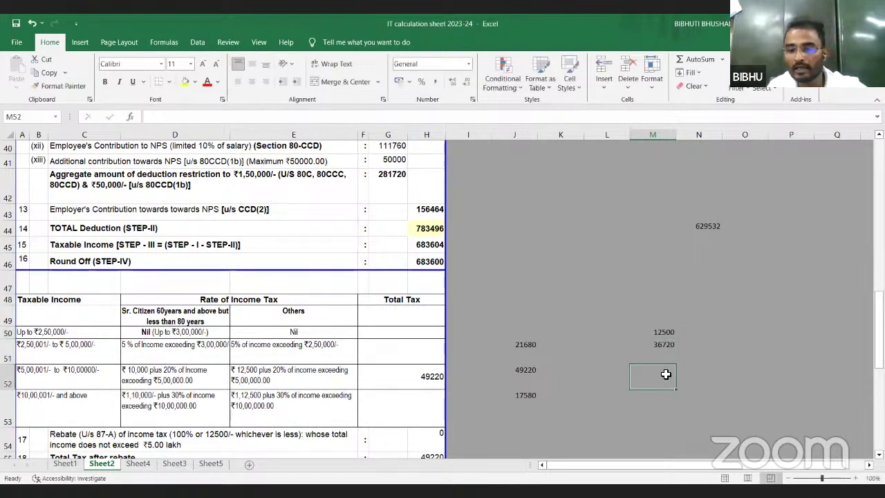
text(=)
click(662, 332)
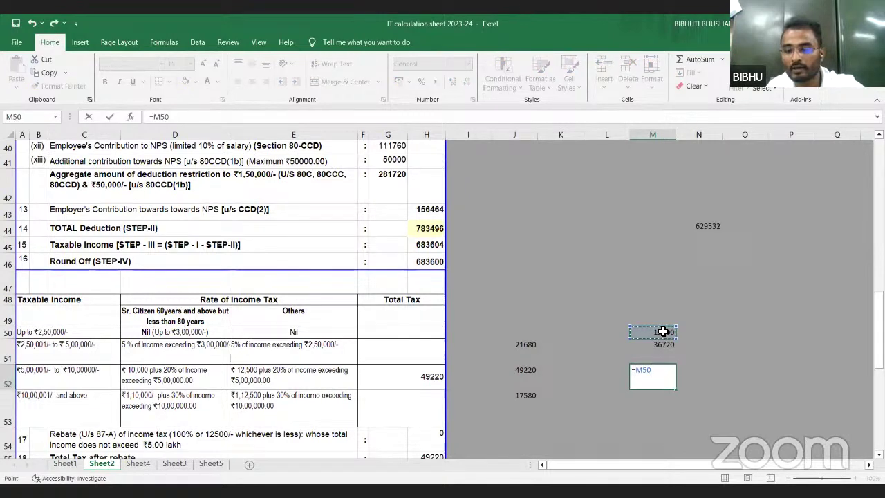
text(+)
click(663, 344)
key(Return)
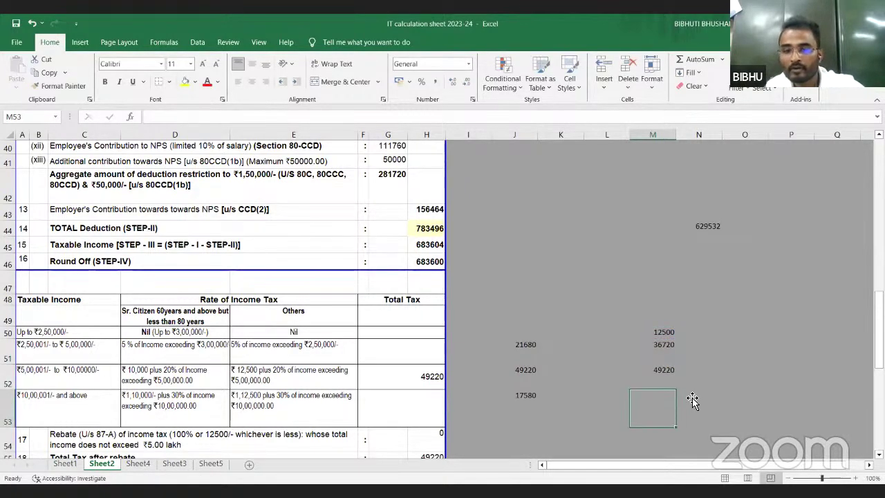
click(708, 371)
Examine the Total Tax formula for the ₹5,00,001/- to ₹10,00,000/- slab and the rounded-off income in H46
scroll(701, 394, down, 3)
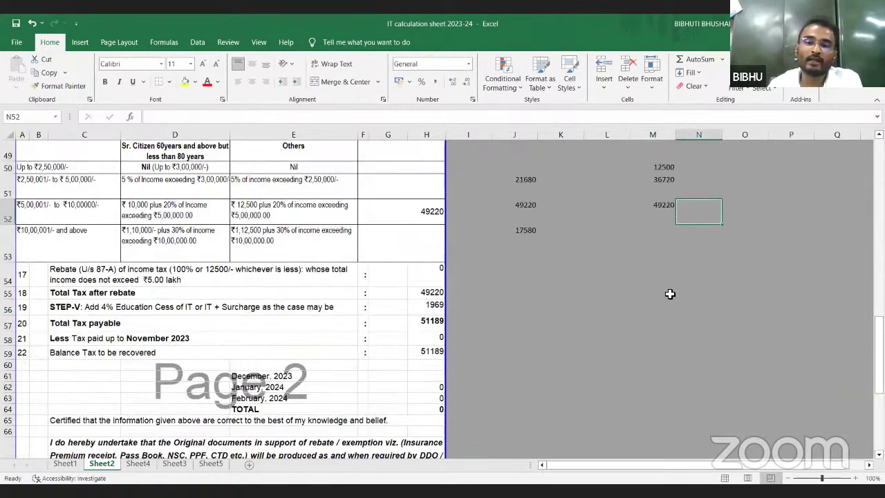
click(430, 216)
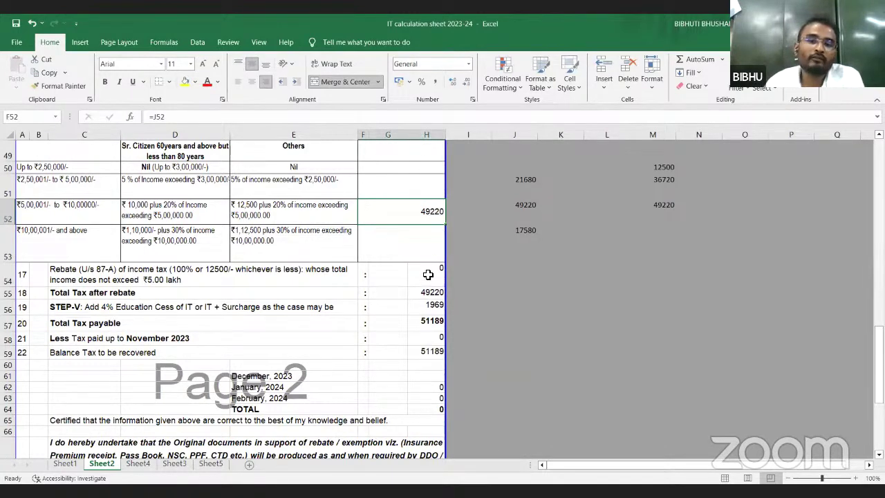
scroll(429, 275, up, 1)
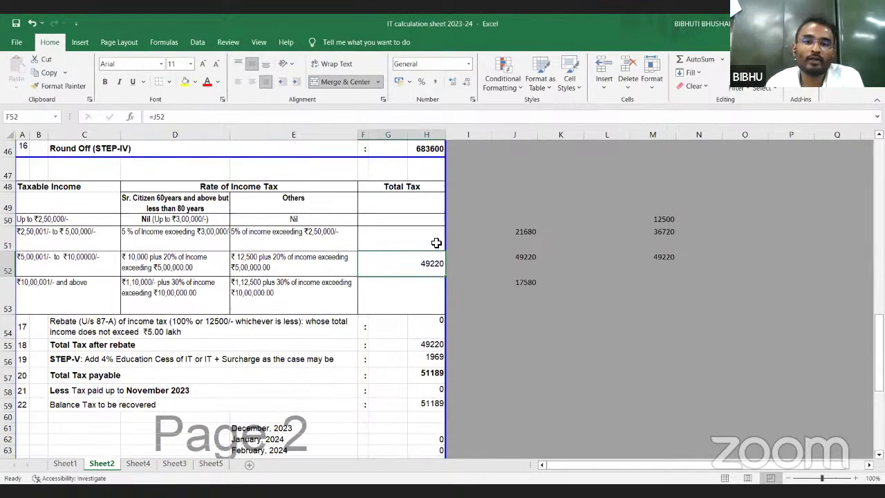
click(429, 148)
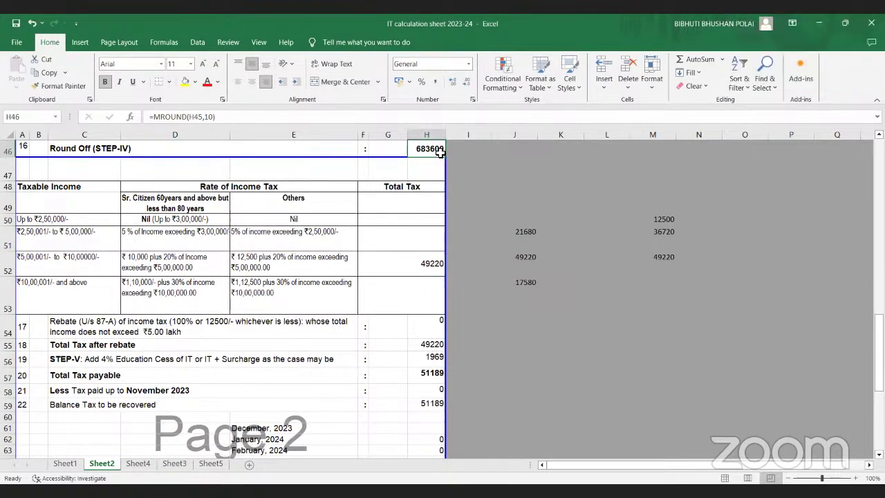
click(435, 268)
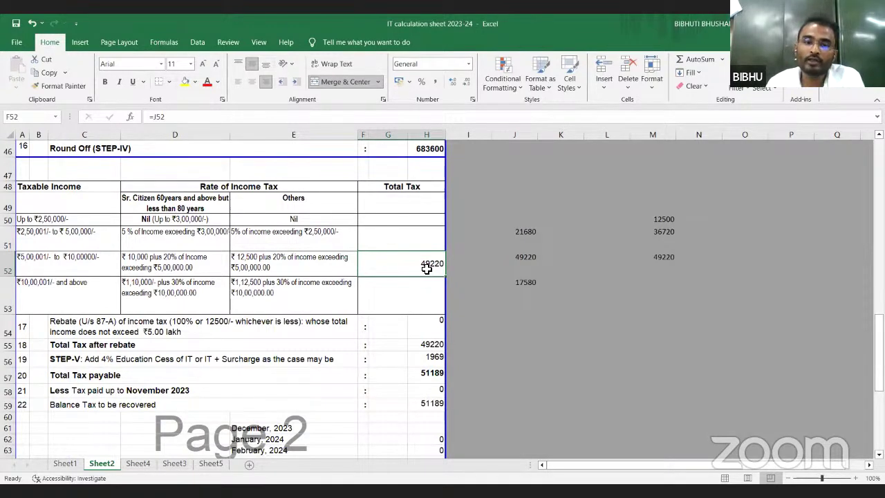
Calculate the 4% education cess in M53 with the formula =M52*4%
click(662, 260)
click(645, 305)
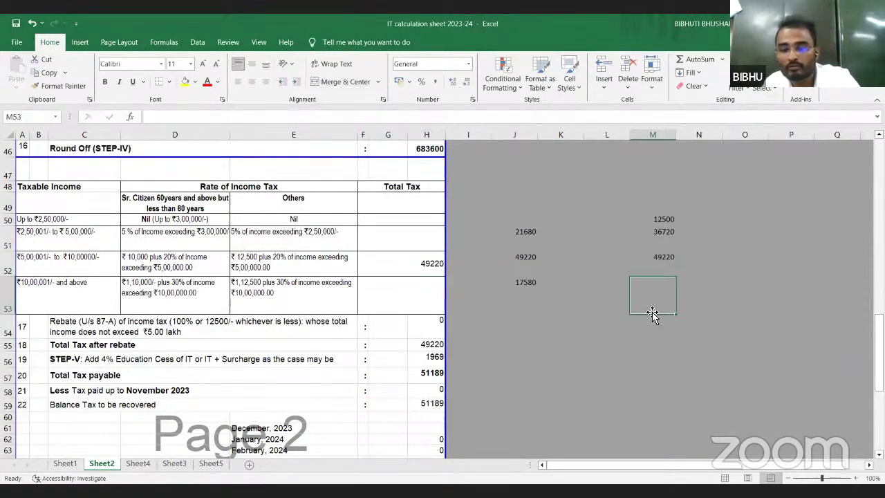
text(=)
click(659, 257)
text(*)
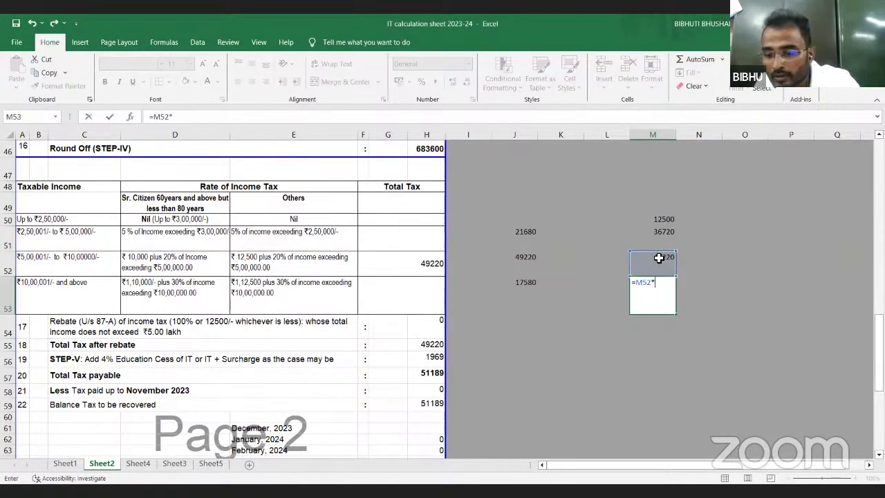
text(4%)
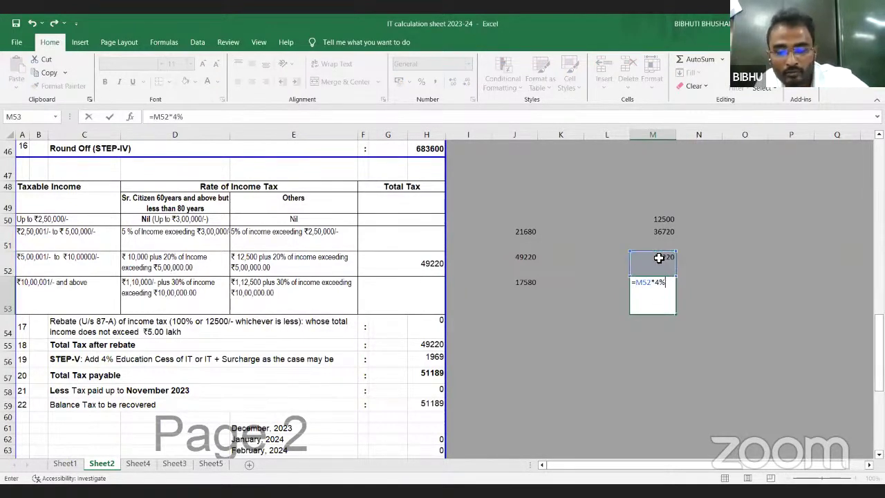
key(Return)
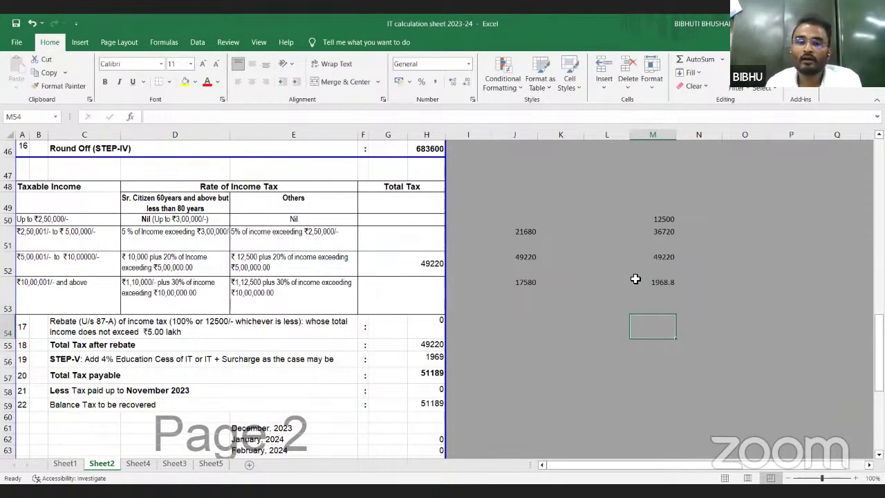
Examine the Total Tax payable formula in H57 against the rounded-off taxable income in H46 and the rate table
click(435, 378)
scroll(458, 367, down, 1)
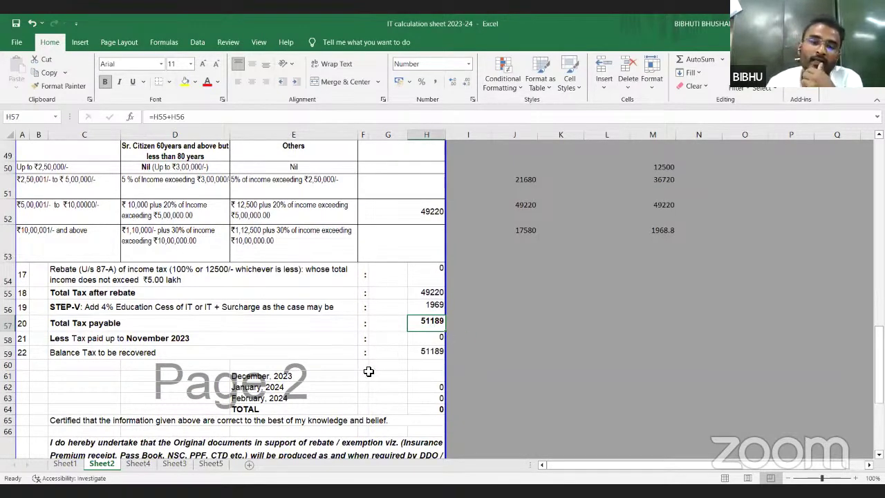
scroll(368, 371, down, 1)
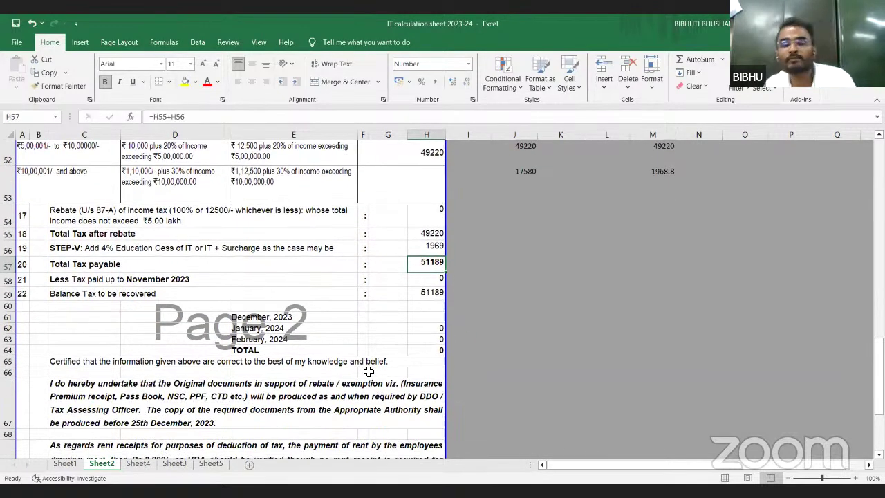
scroll(369, 371, up, 2)
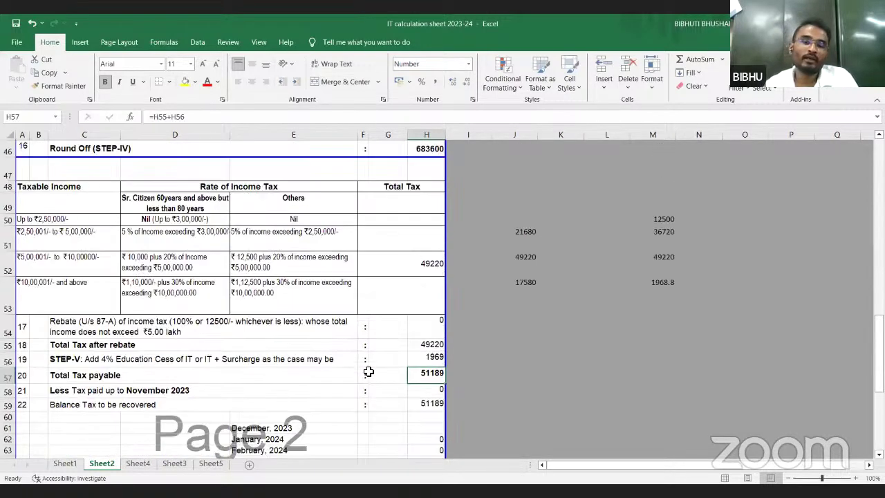
scroll(414, 366, down, 2)
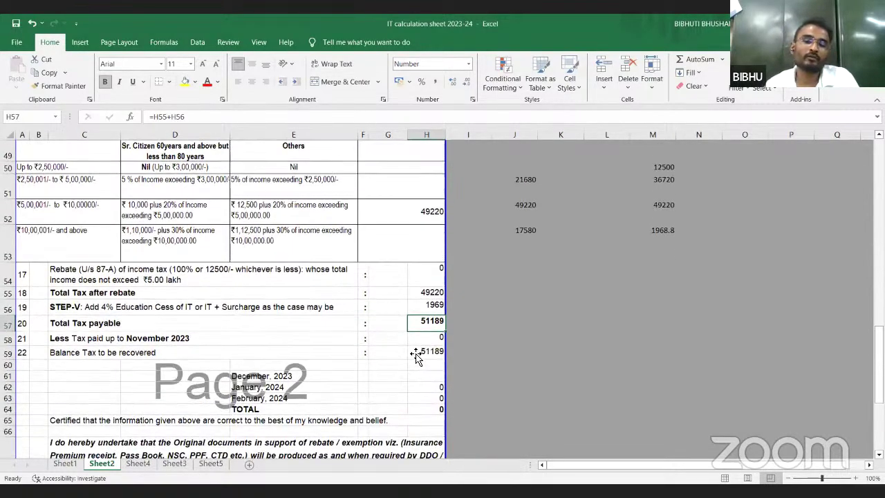
scroll(425, 290, up, 3)
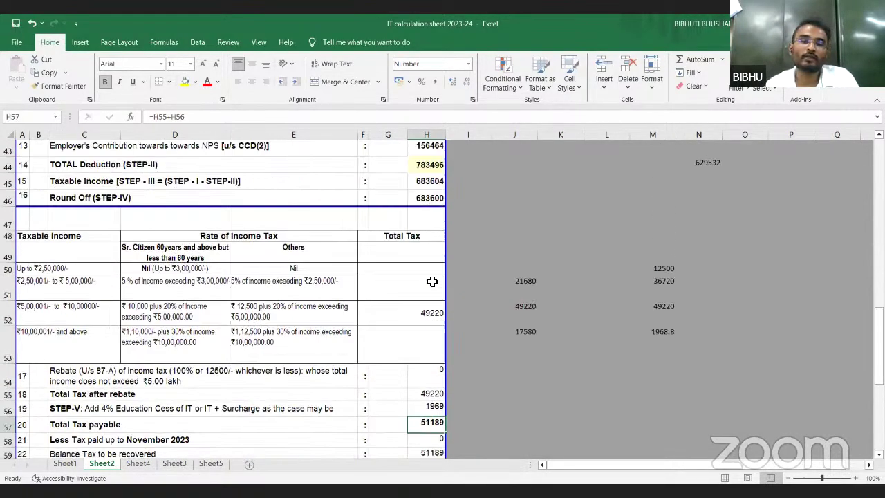
click(423, 198)
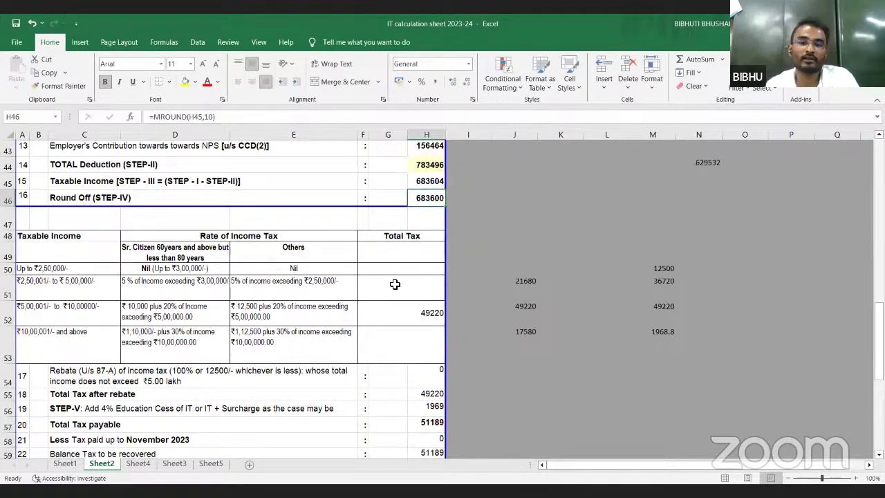
scroll(398, 290, down, 1)
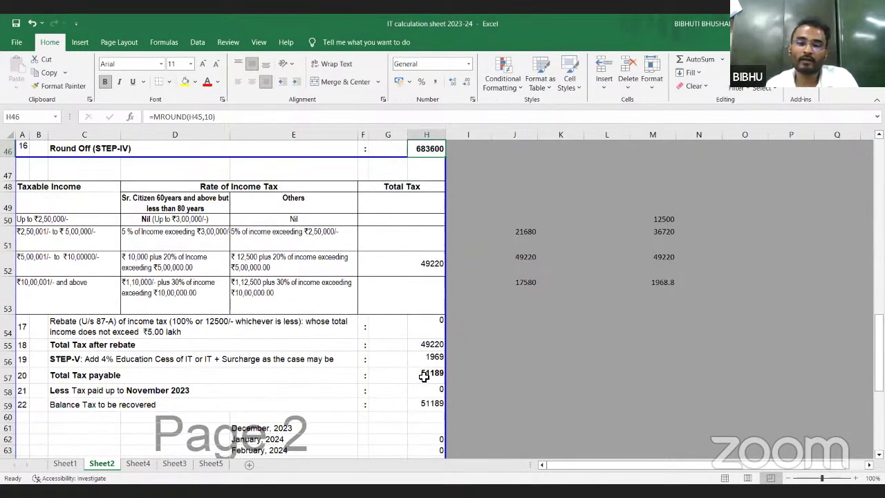
click(424, 374)
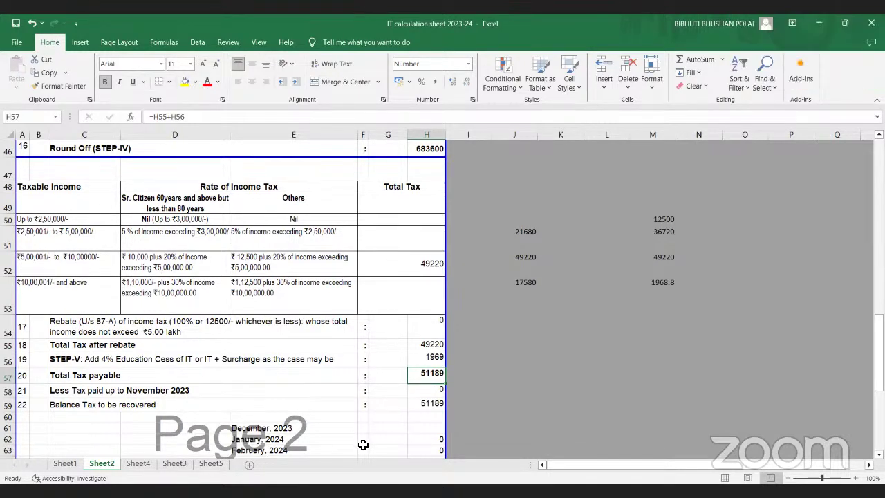
scroll(355, 421, up, 6)
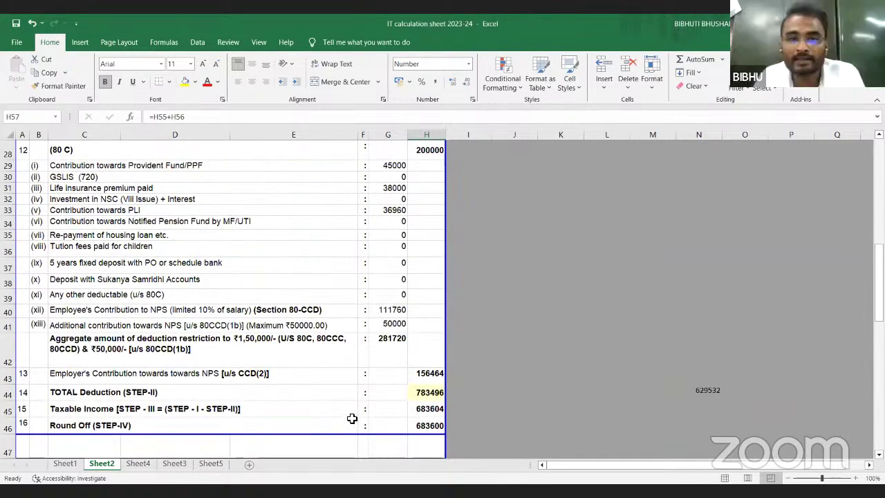
Examine the housing loan interest deduction in H8 of the income tax computation
scroll(442, 273, up, 6)
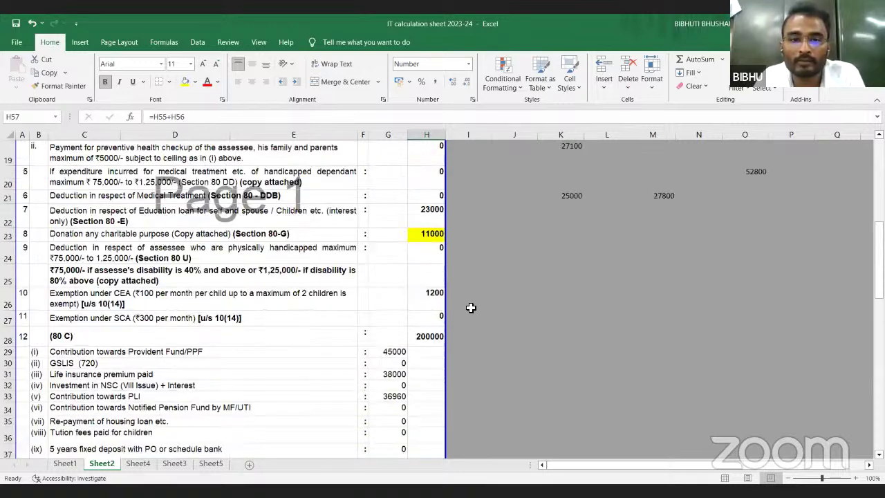
scroll(439, 271, up, 3)
click(431, 262)
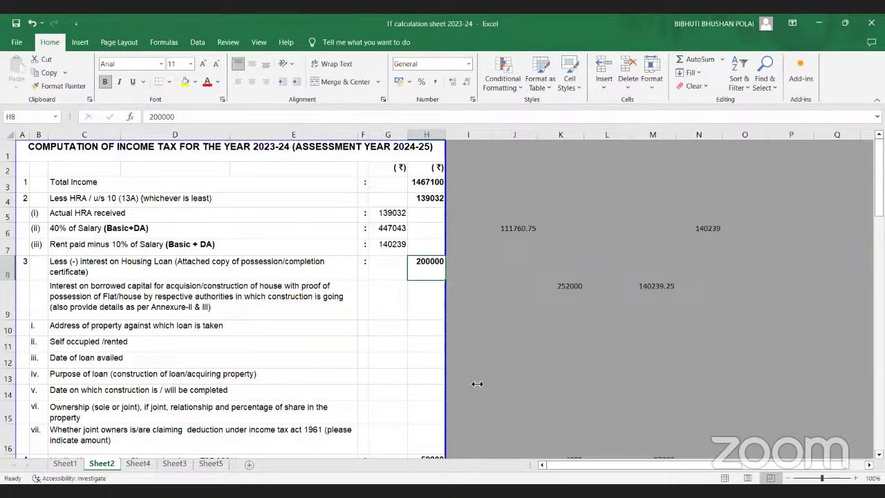
Examine the Medical Insurance (Section 80-D) formula in H17 alongside the HRA and housing loan rows
scroll(477, 384, down, 2)
scroll(475, 381, down, 1)
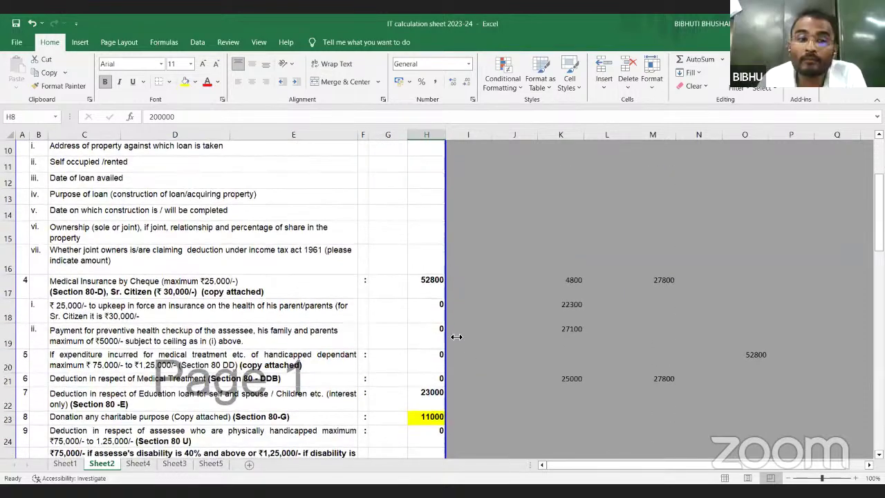
click(427, 288)
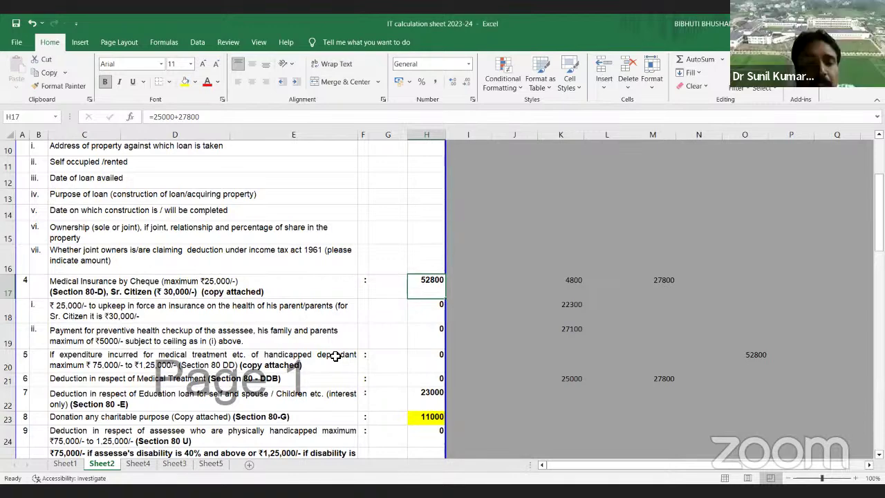
scroll(335, 355, up, 3)
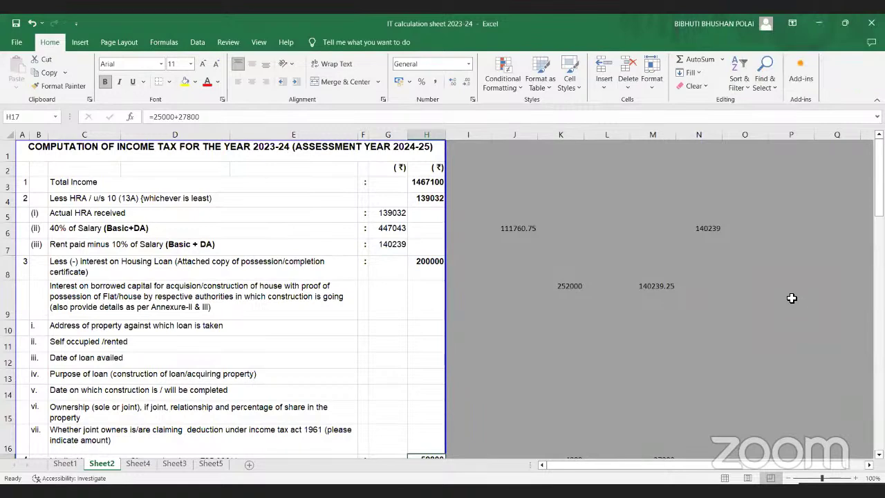
scroll(723, 386, down, 1)
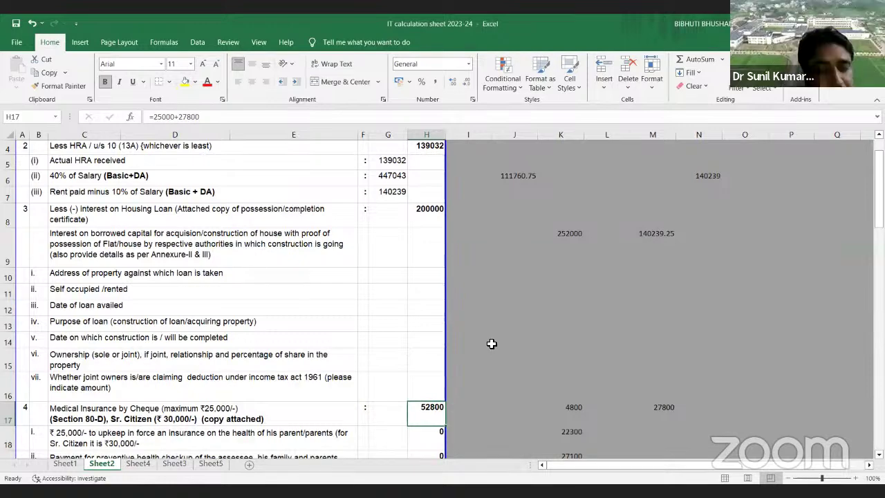
scroll(504, 352, down, 2)
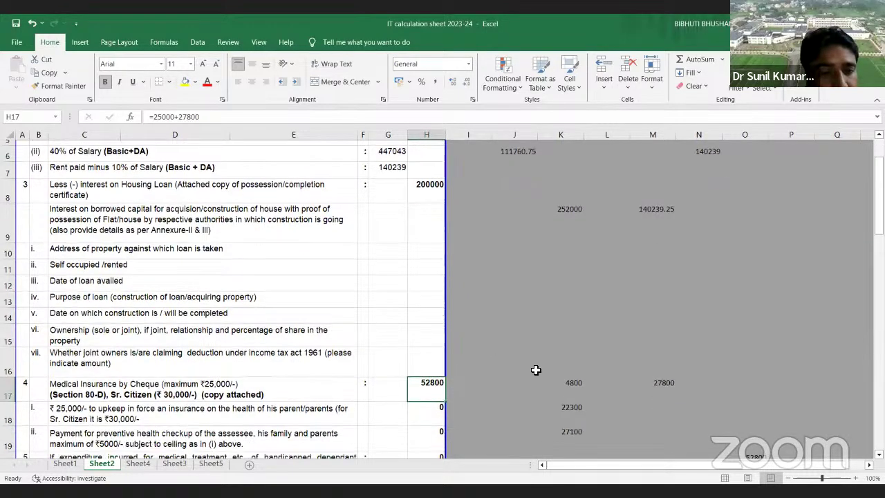
Examine the medical insurance side calculation in K17:K21, including the sum formula in K19 and the capped amount in K21
click(573, 282)
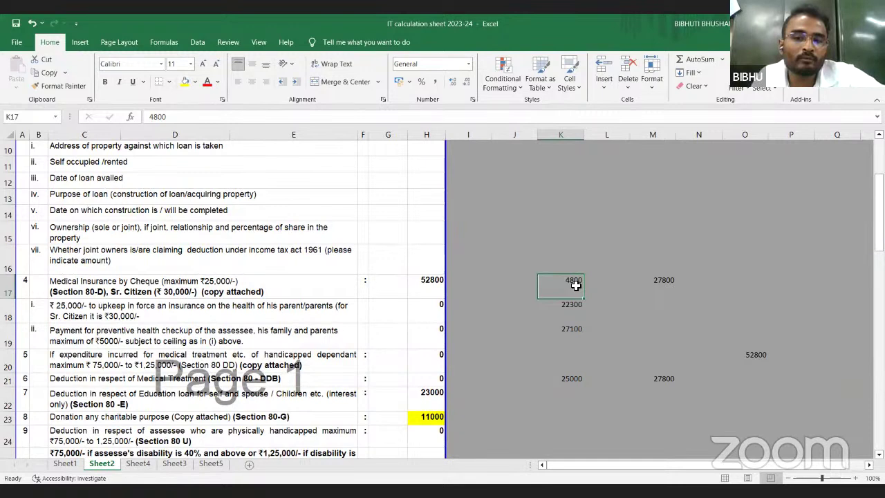
click(576, 382)
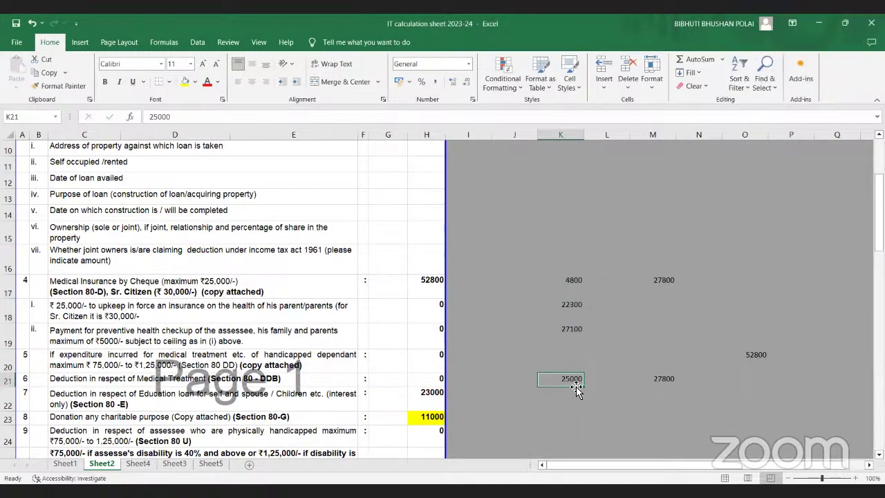
click(597, 272)
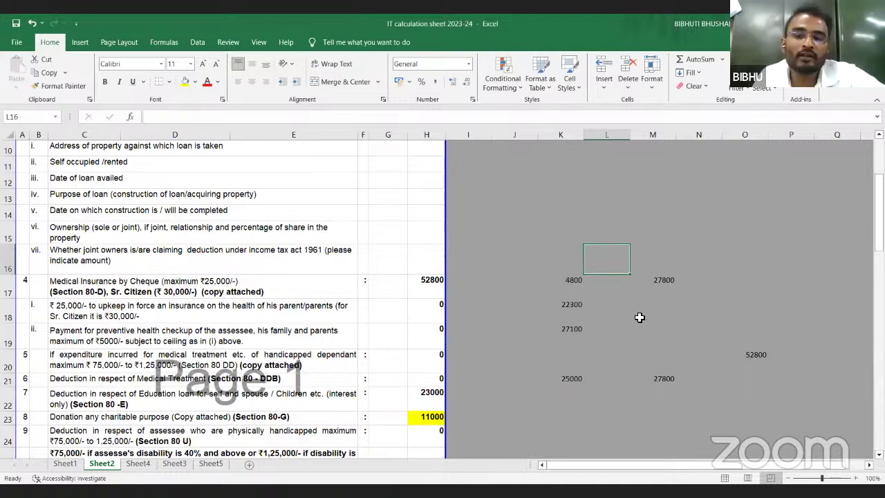
click(576, 333)
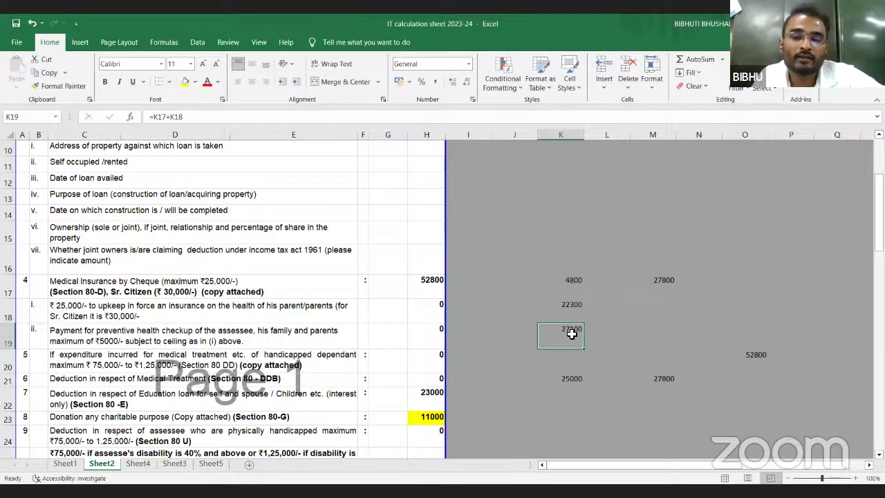
drag(578, 280, 470, 383)
click(578, 384)
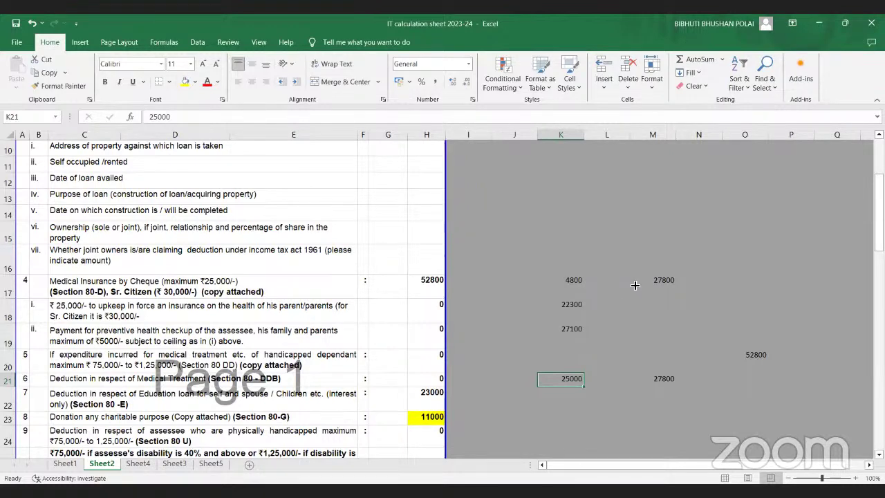
click(577, 279)
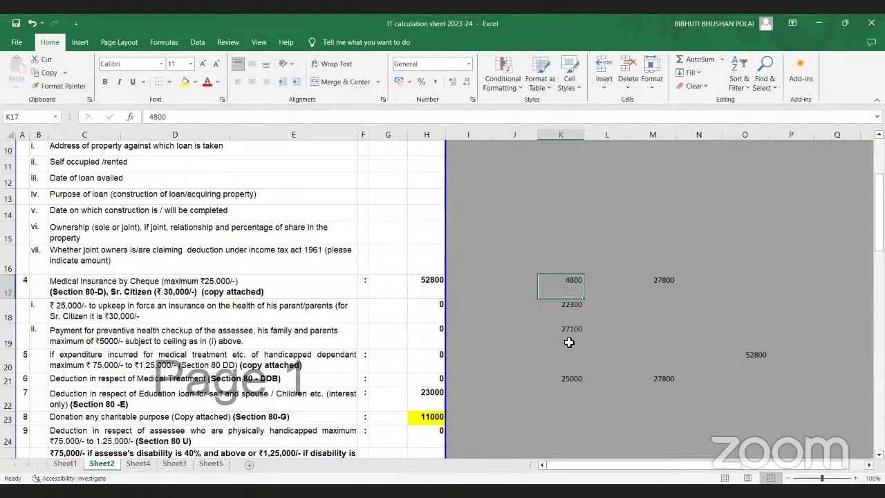
key(ctrl+c)
scroll(574, 378, down, 1)
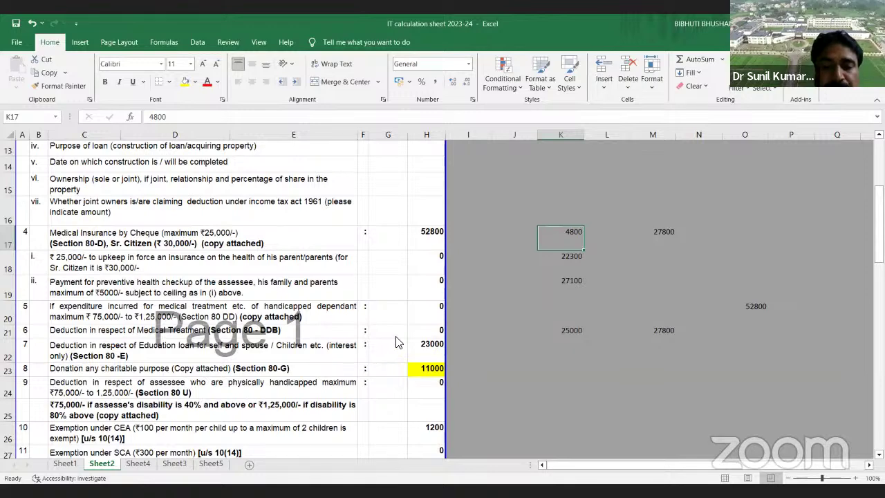
scroll(493, 289, down, 2)
scroll(494, 289, up, 2)
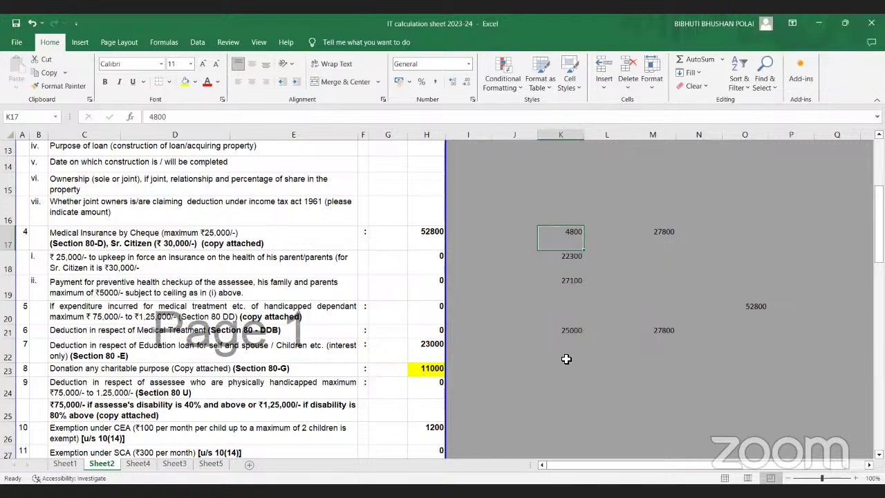
scroll(566, 359, down, 2)
scroll(567, 359, down, 1)
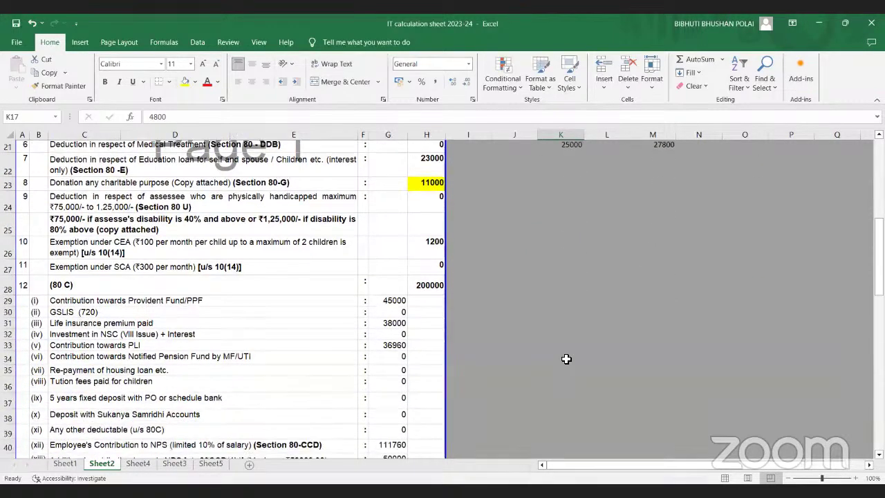
Open the Sheet4 tax computation and trace its Total Income in H3 to the TOTAL formula in K28 of Sheet1
click(141, 469)
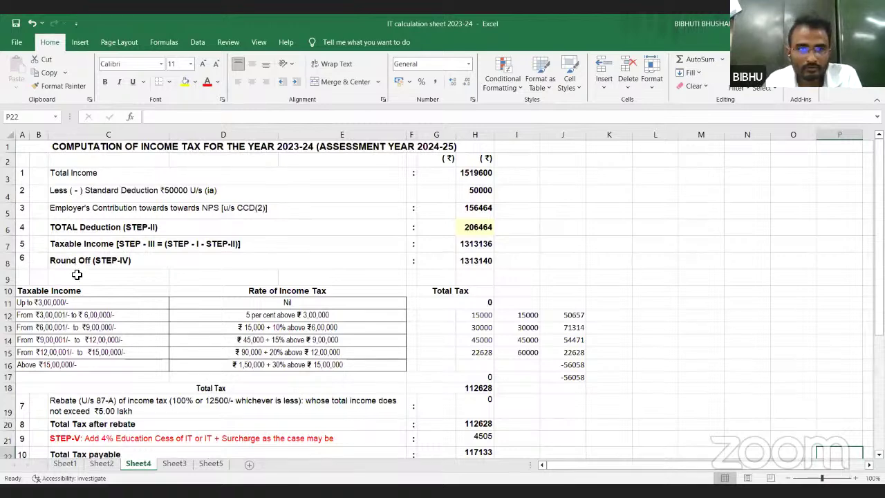
click(477, 174)
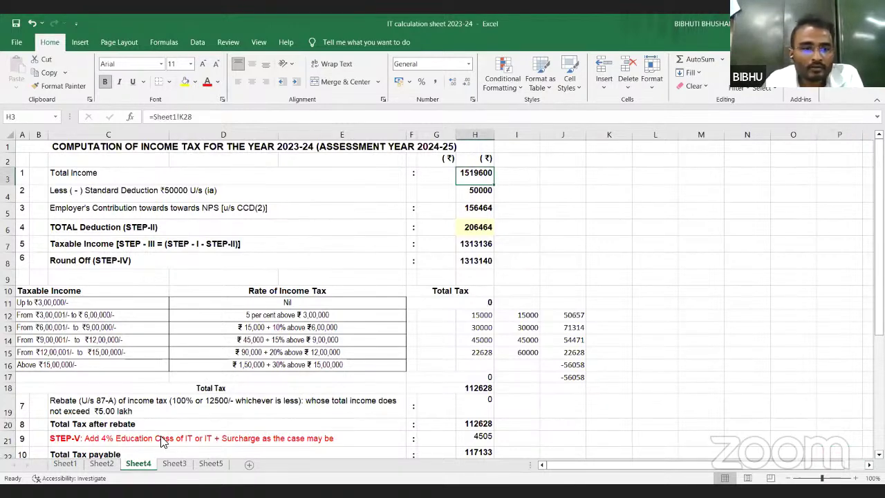
click(65, 463)
scroll(254, 328, up, 1)
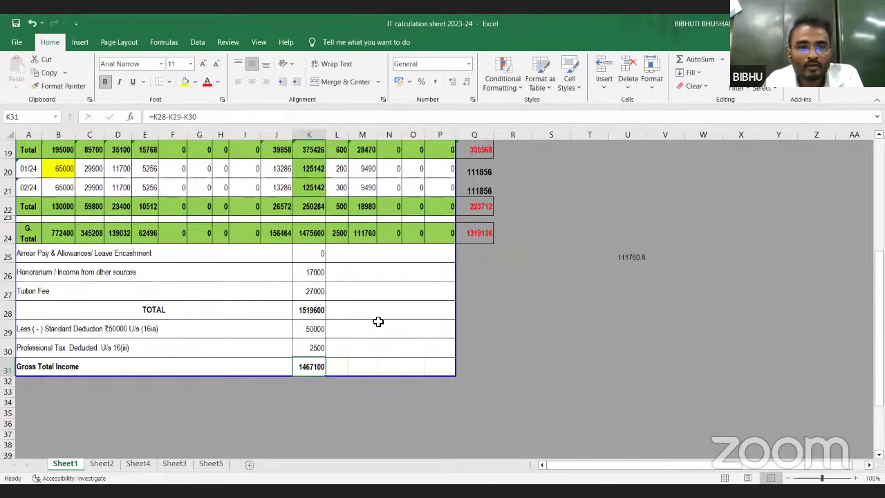
click(318, 311)
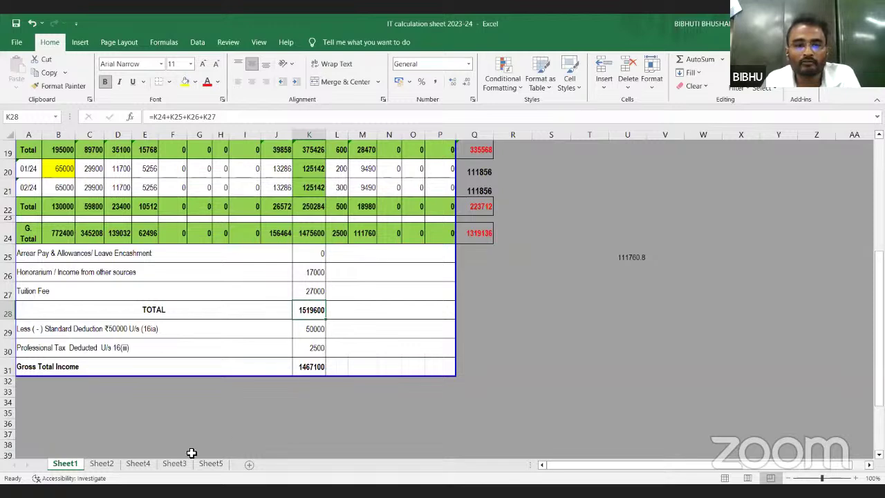
click(139, 463)
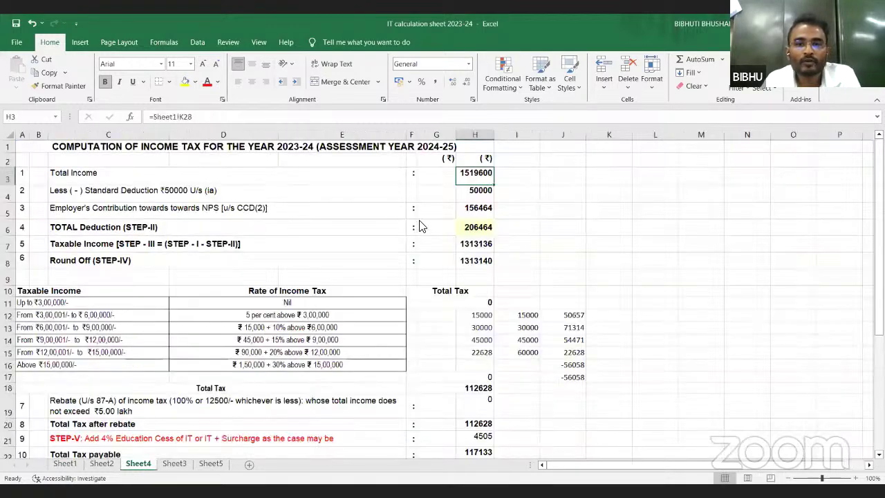
Check the standard deduction in H4 of Sheet4 and trace the employer's NPS contribution in H5 to the J24 grand total of Sheet1
click(479, 193)
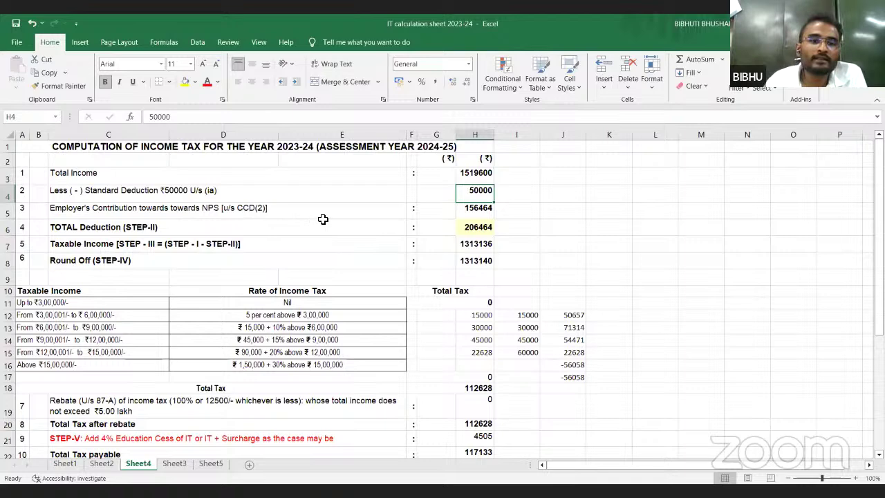
click(472, 213)
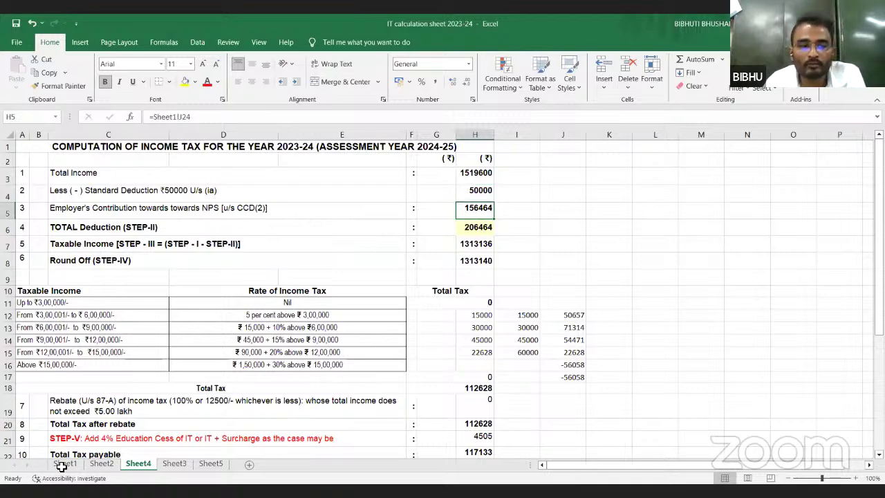
key(ctrl+Page_Up)
key(ctrl+Page_Up)
scroll(280, 270, up, 6)
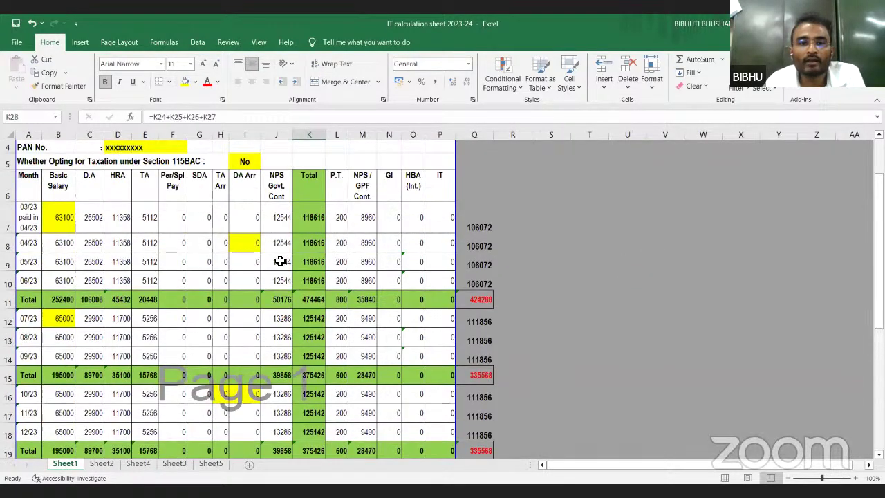
scroll(280, 387, down, 3)
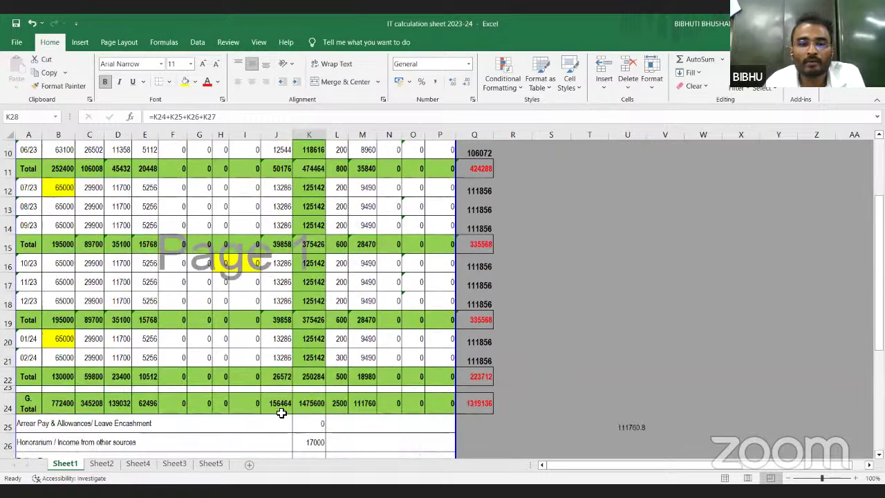
click(102, 463)
click(139, 463)
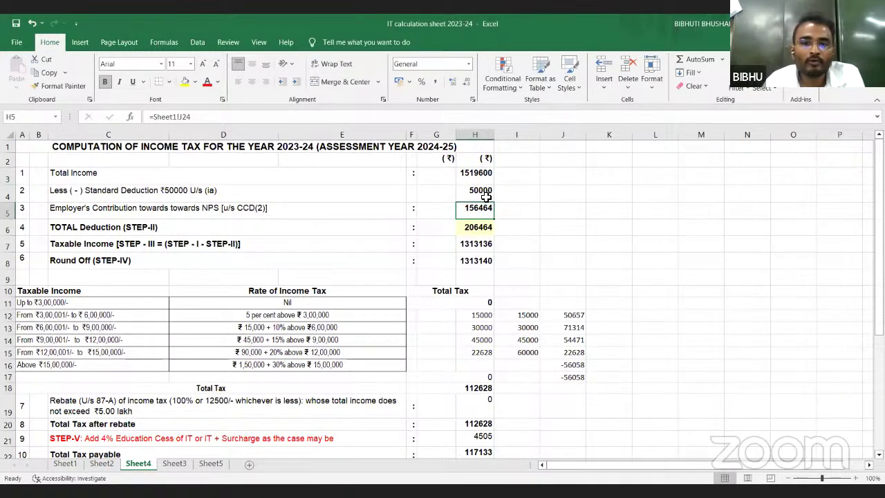
Review Sheet4's total income and deductions, the Taxable Income formula in H7 and the Round Off formula in H8
click(495, 178)
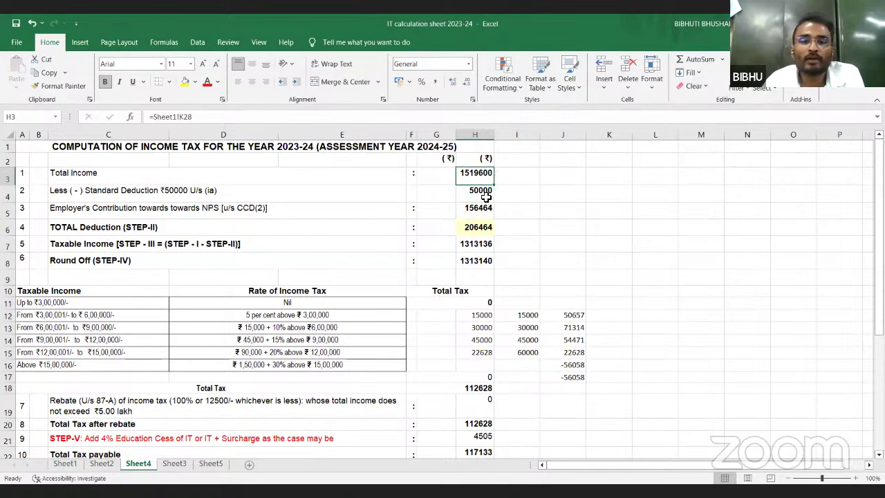
click(487, 198)
click(480, 209)
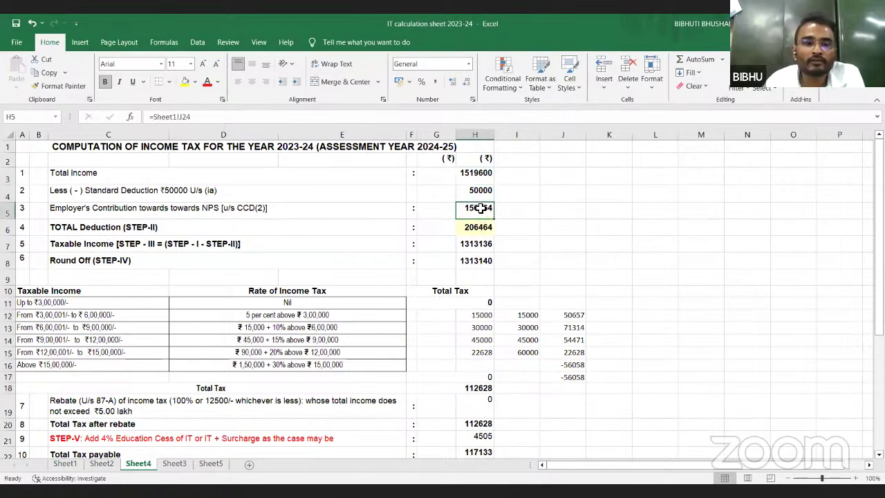
click(486, 247)
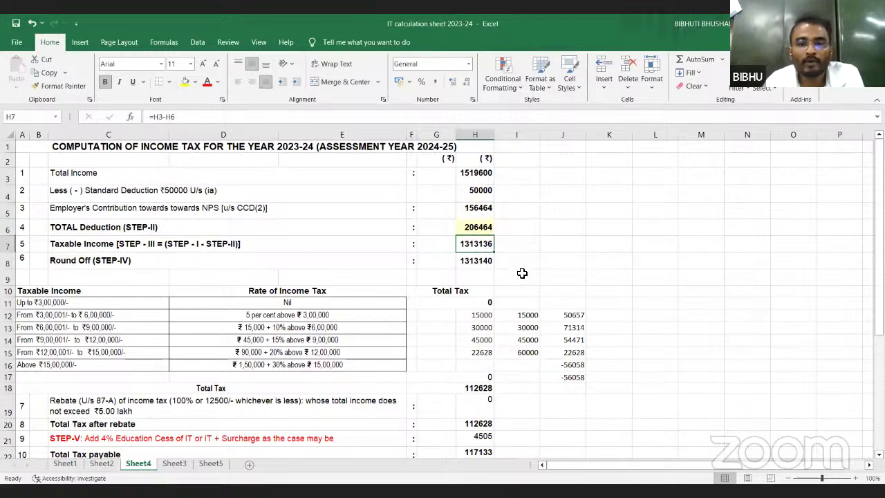
scroll(523, 272, down, 1)
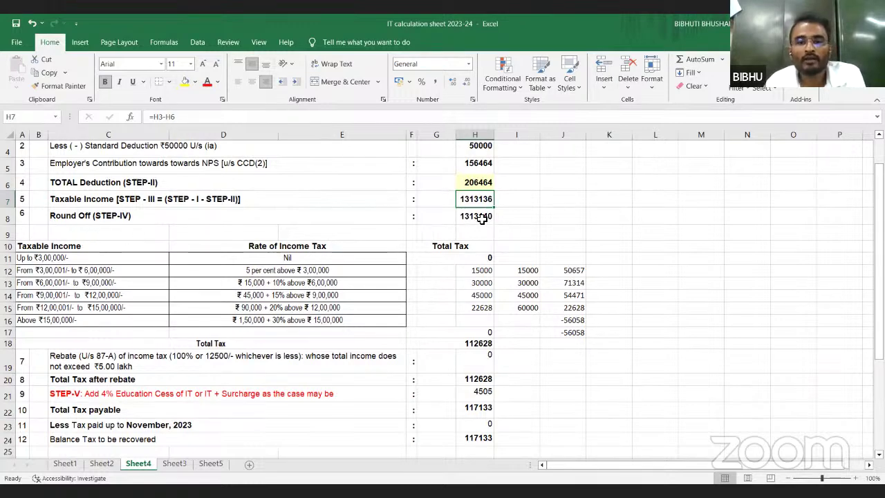
click(483, 220)
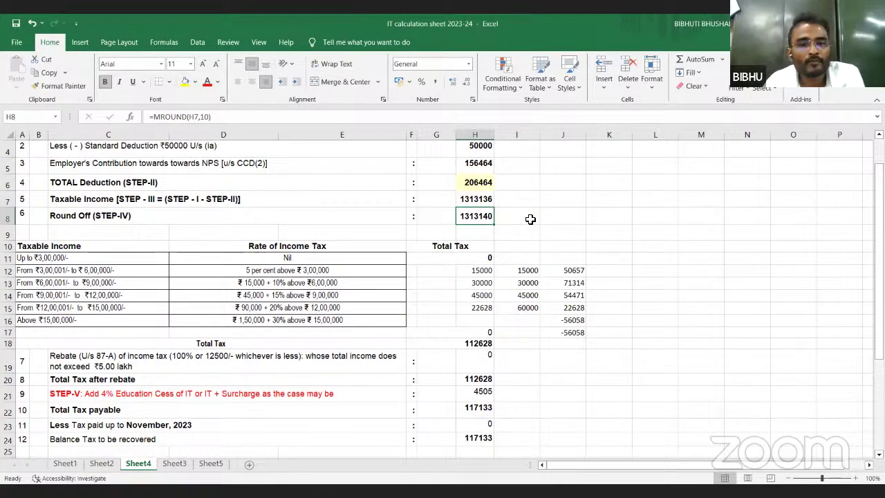
Examine the ₹12,00,001/- to ₹15,00,000/- slab in the rate table and the ₹3,00,001/- to ₹6,00,000/- slab's tax in H12
scroll(530, 219, down, 1)
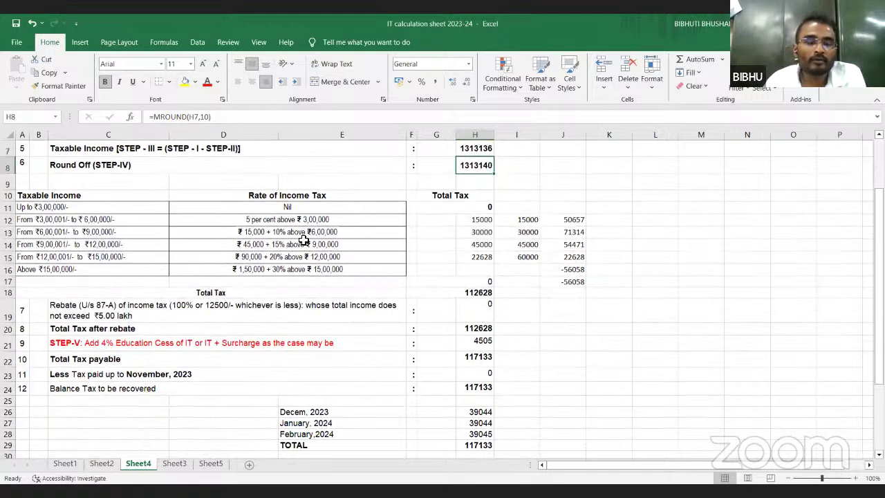
click(55, 259)
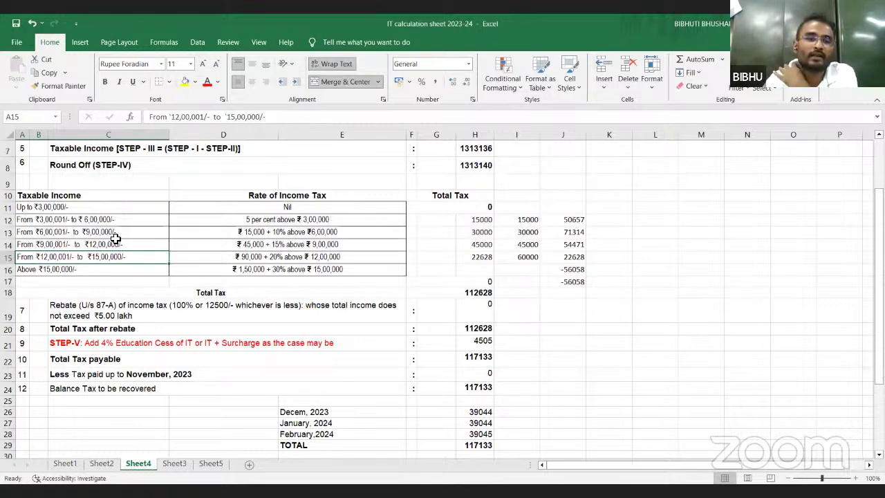
scroll(214, 265, up, 1)
scroll(213, 265, up, 1)
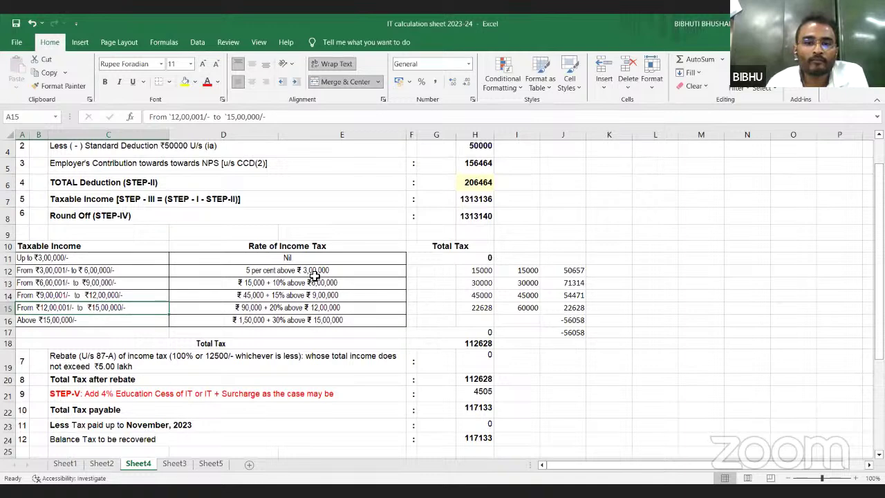
click(481, 271)
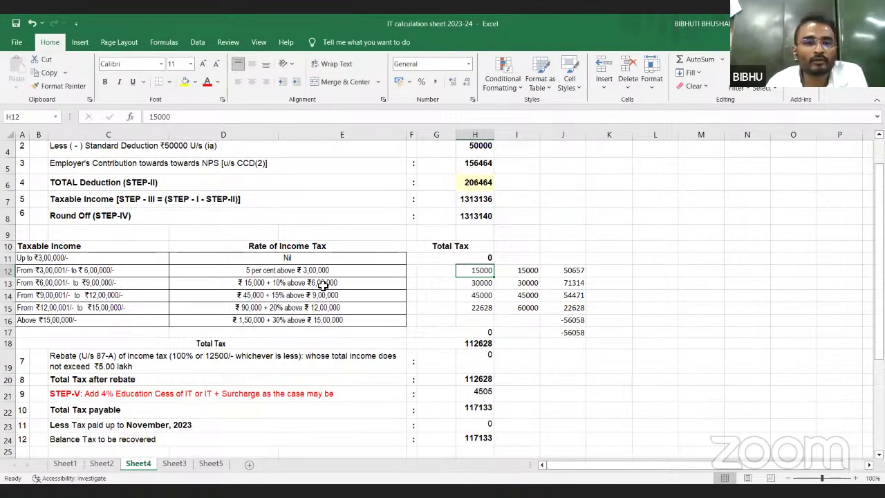
Check Sheet4's slab taxes in H13, H14 and H15, and inspect the 20% slab formula in J15
click(484, 283)
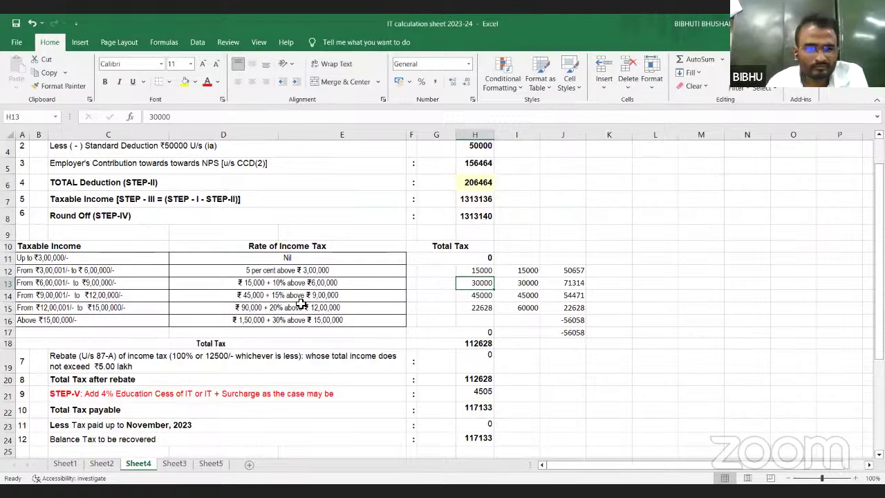
click(482, 297)
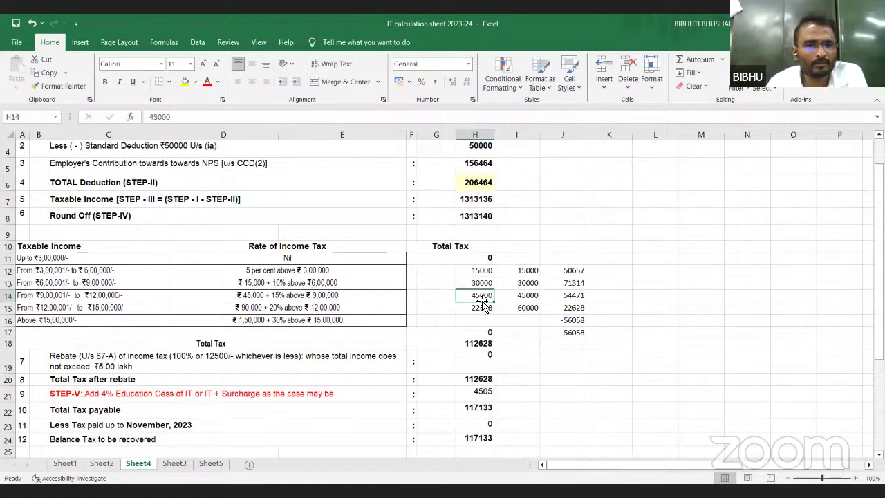
scroll(327, 332, down, 1)
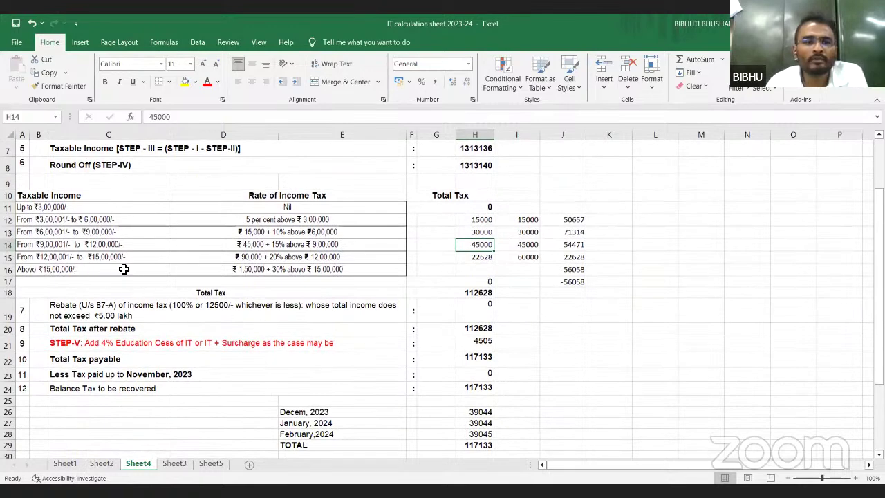
scroll(126, 271, up, 2)
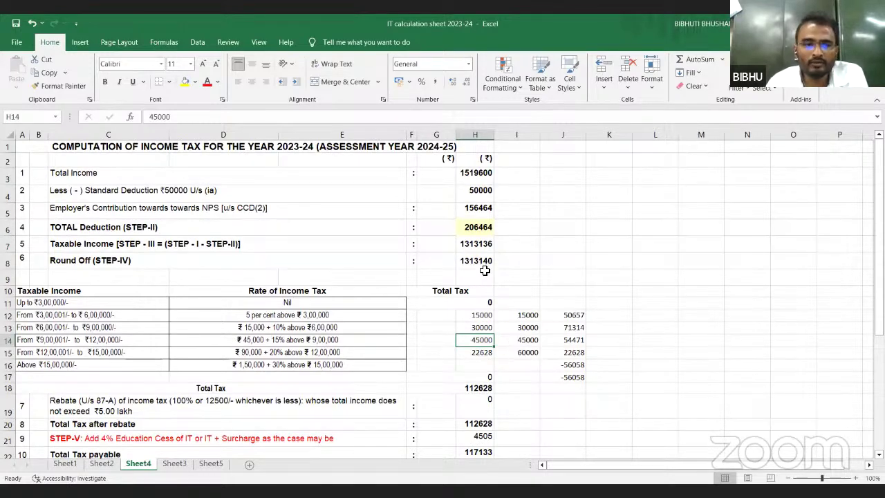
click(484, 354)
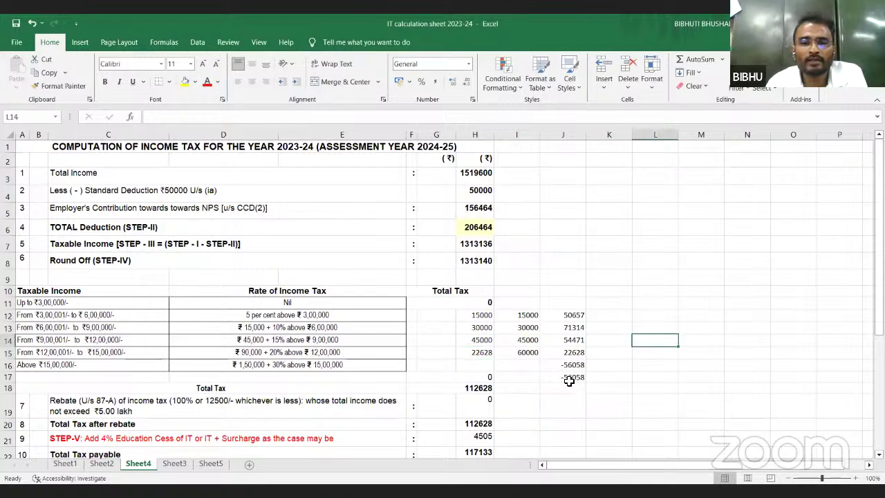
click(575, 353)
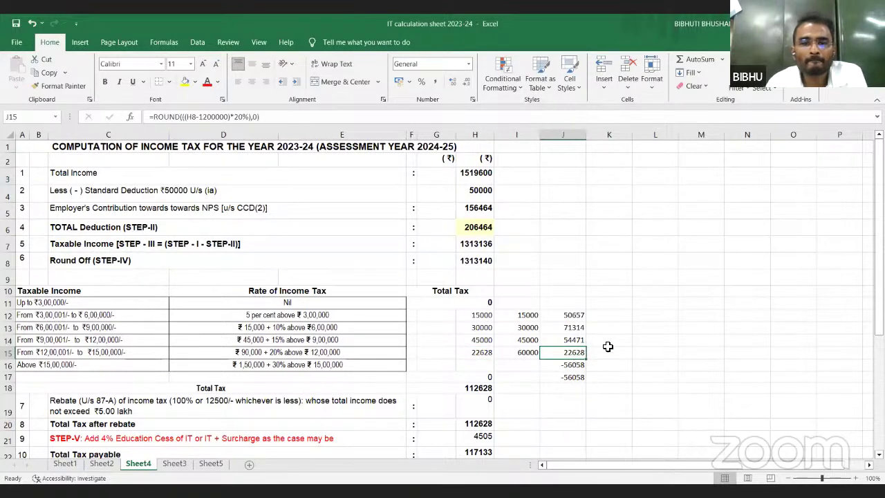
click(666, 320)
Check the Total Tax row and the 4% education cess formula in H21, and colour the Total Tax payable in H22 red
scroll(492, 356, down, 2)
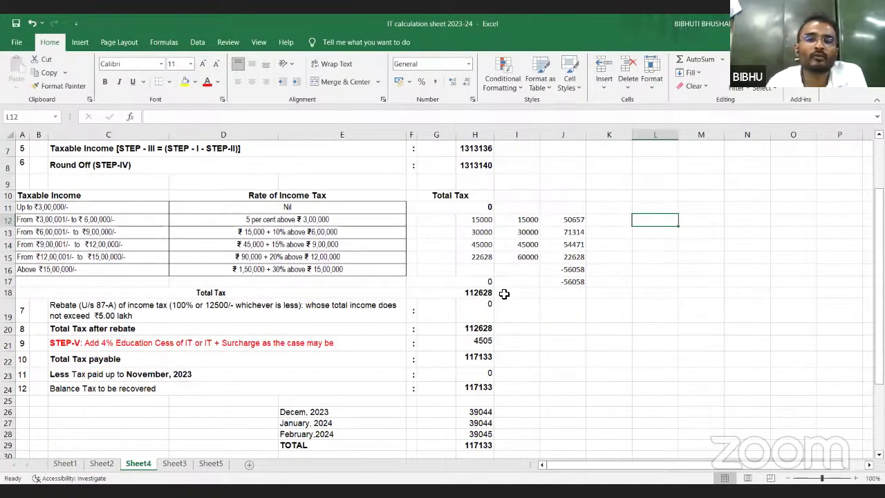
click(504, 294)
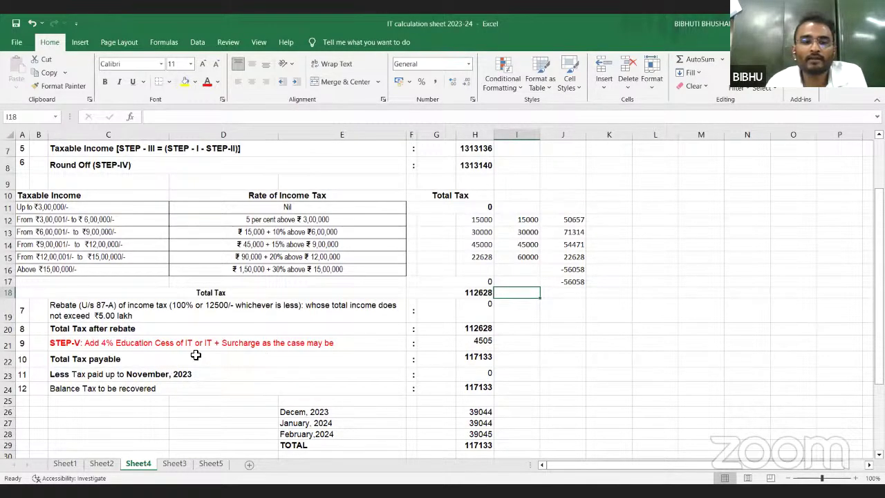
click(488, 343)
scroll(492, 352, down, 1)
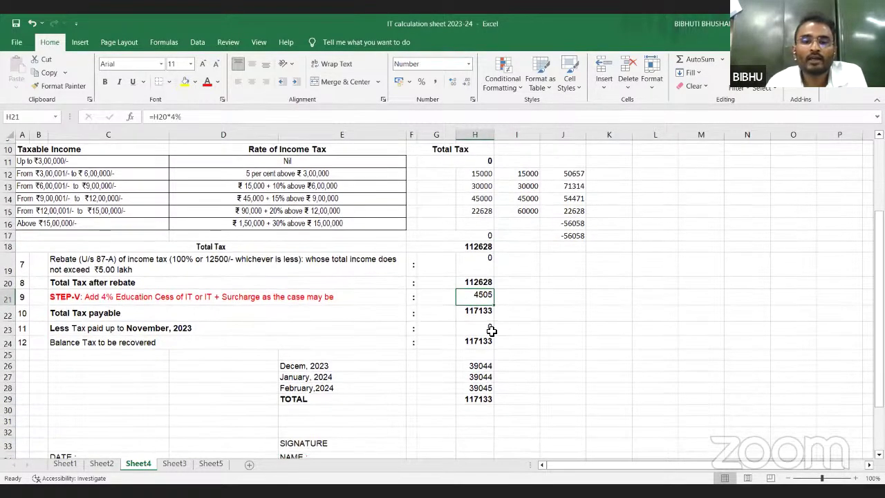
click(469, 307)
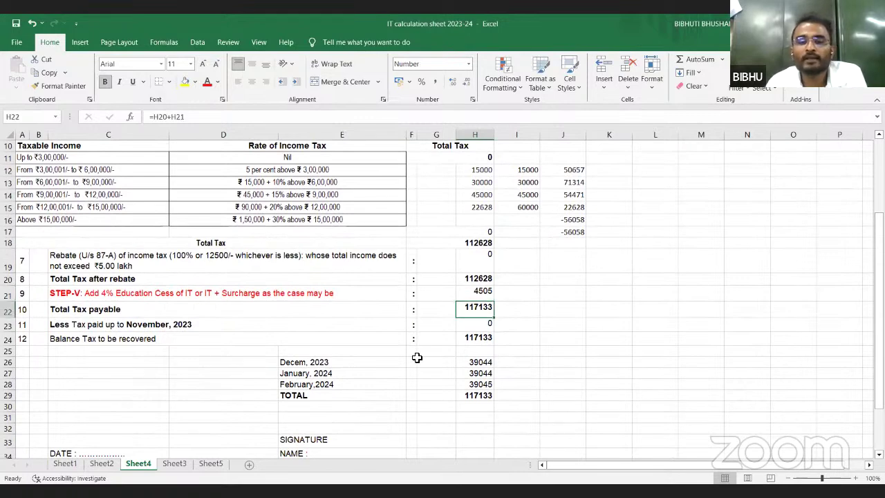
click(207, 81)
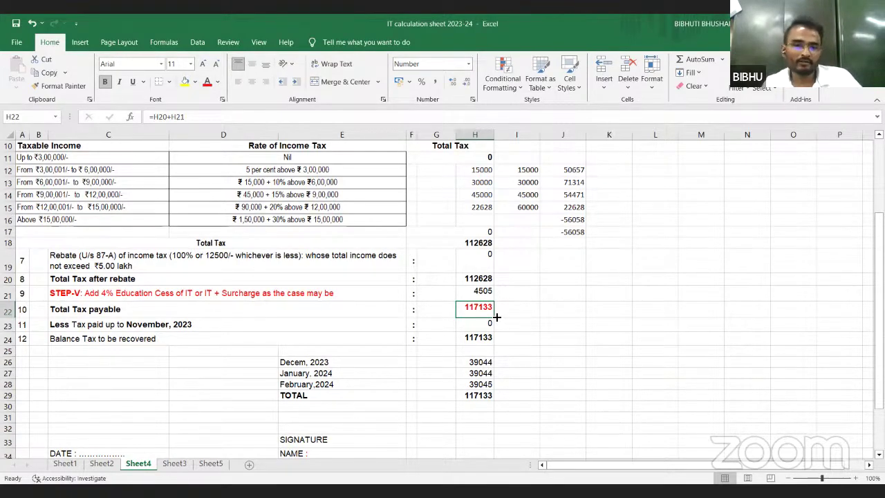
scroll(508, 323, up, 2)
scroll(508, 326, up, 2)
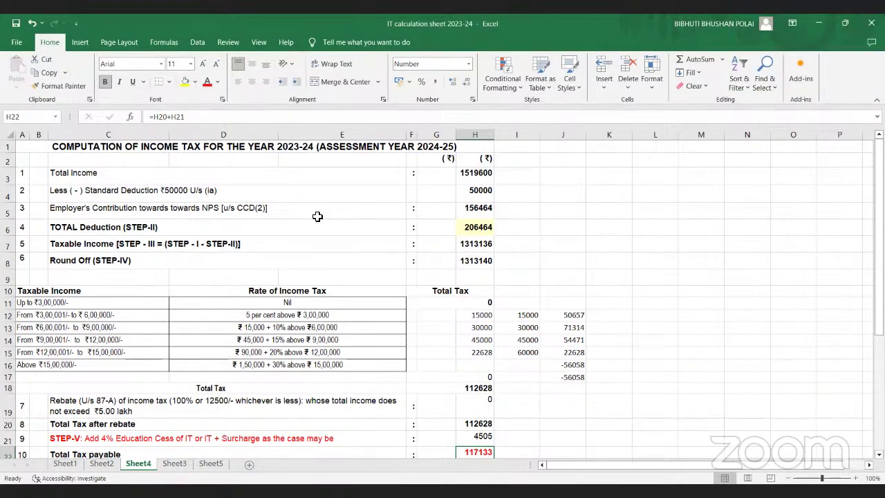
scroll(551, 294, down, 1)
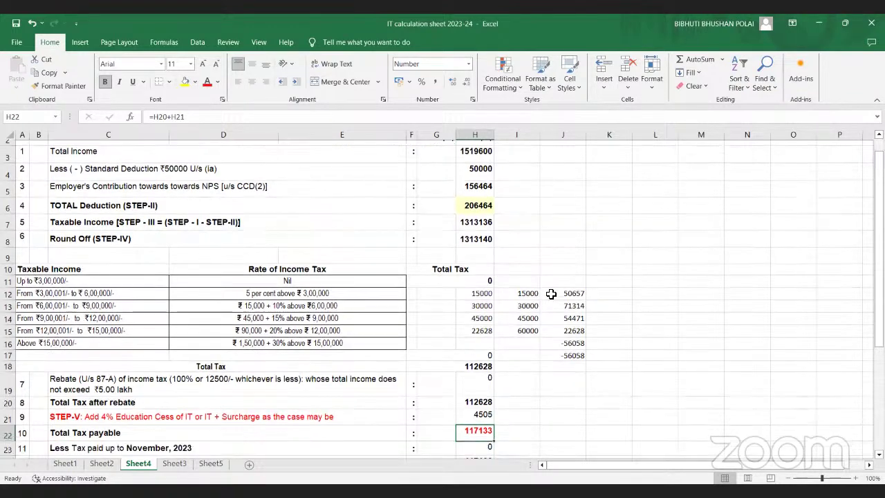
scroll(551, 295, down, 1)
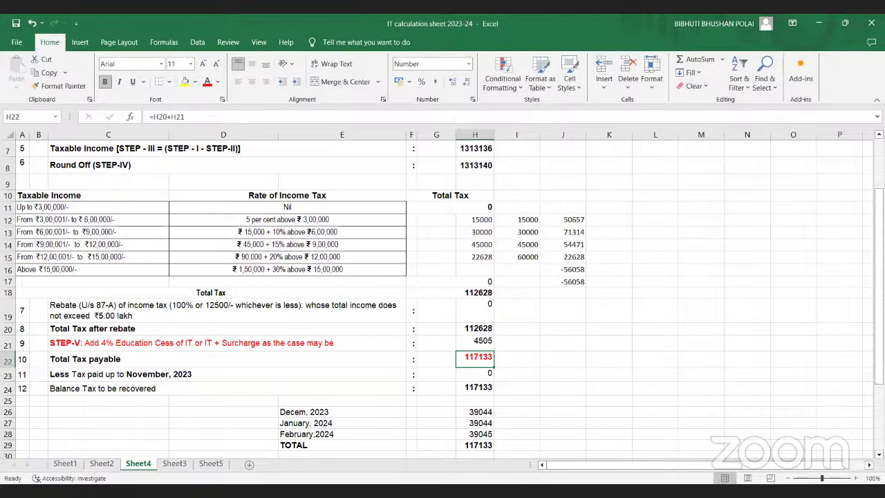
Change the Section 87-A rebate limit in Sheet4's row 19 description to 25000/-
scroll(630, 403, up, 2)
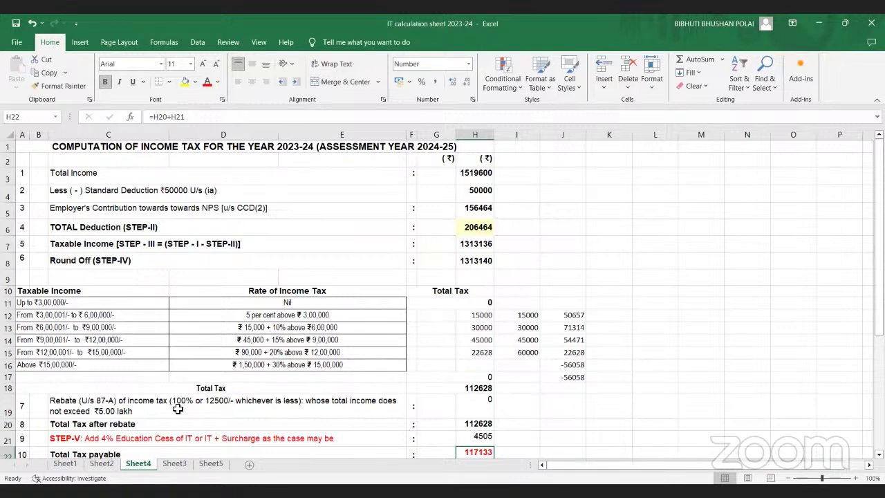
double_click(215, 405)
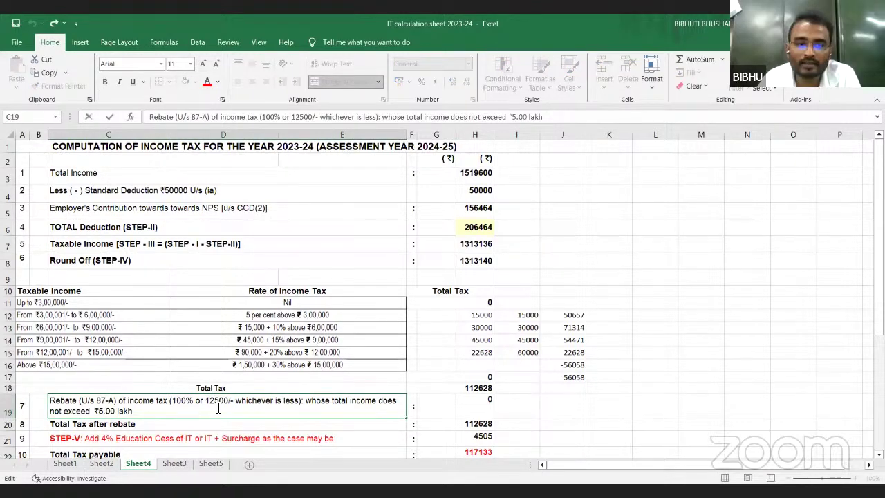
double_click(208, 402)
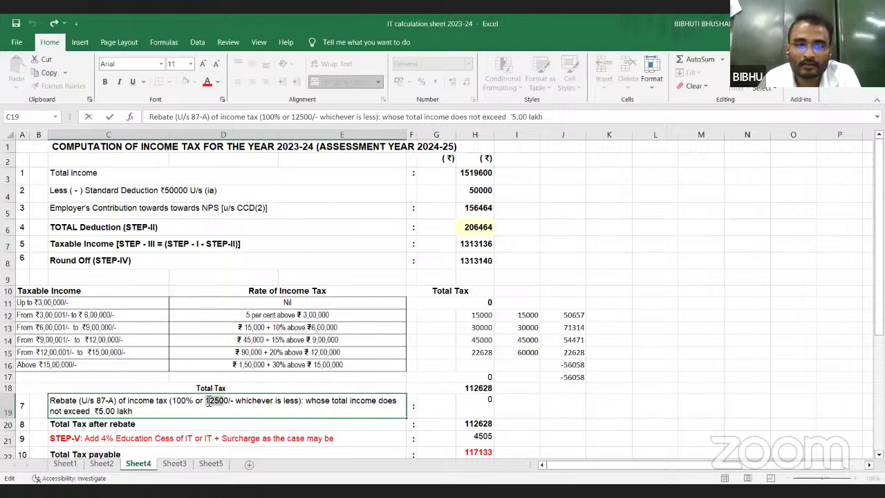
drag(207, 401, 213, 401)
key(BackSpace)
text(0)
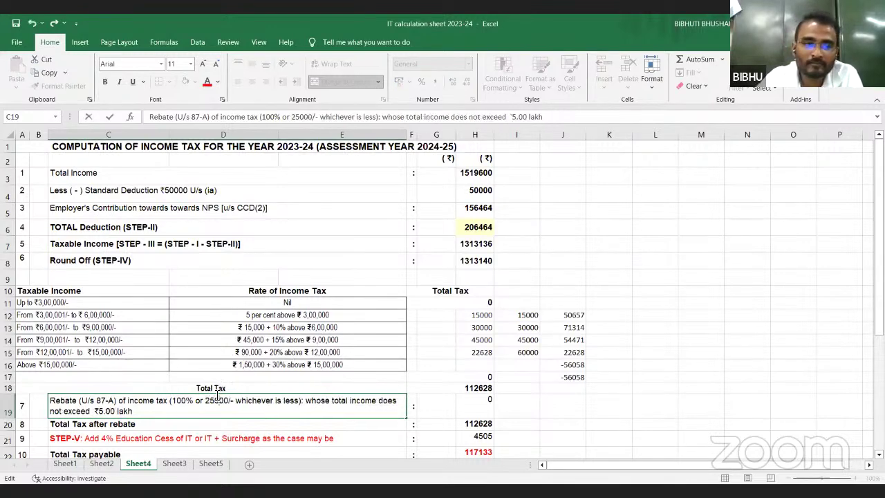
click(363, 443)
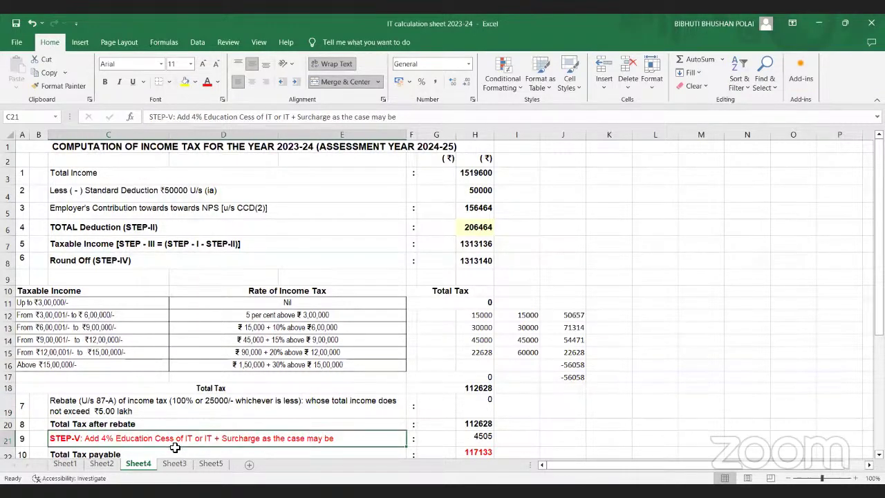
Review the deduction entries on Sheet2 and locate the Medical Treatment deduction under Section 80-DDB in row 21
key(ctrl+Page_Up)
scroll(176, 381, down, 5)
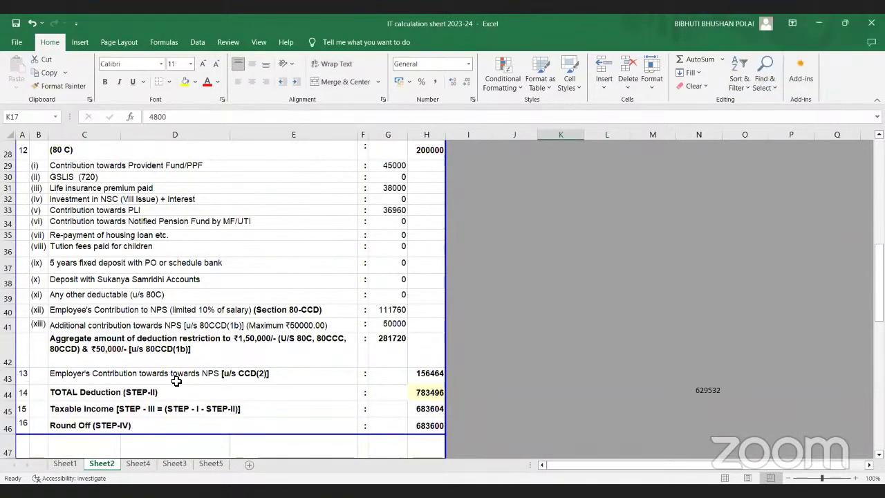
scroll(176, 381, up, 2)
scroll(179, 382, up, 2)
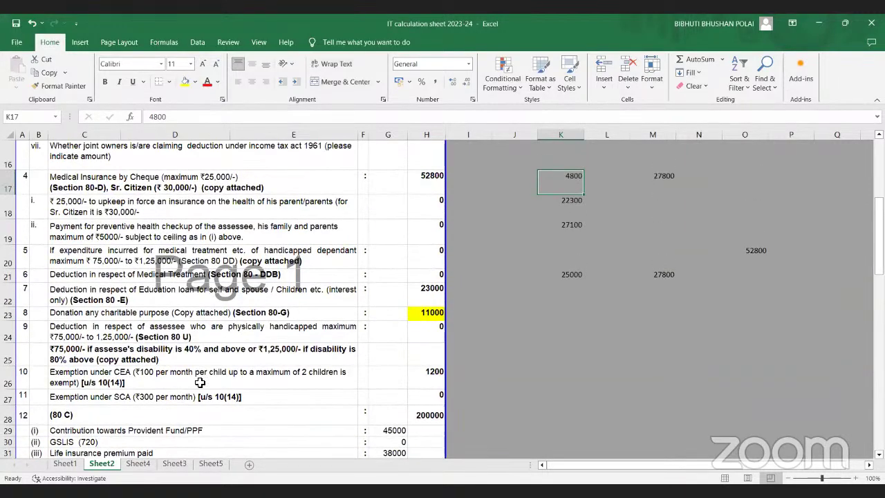
click(293, 277)
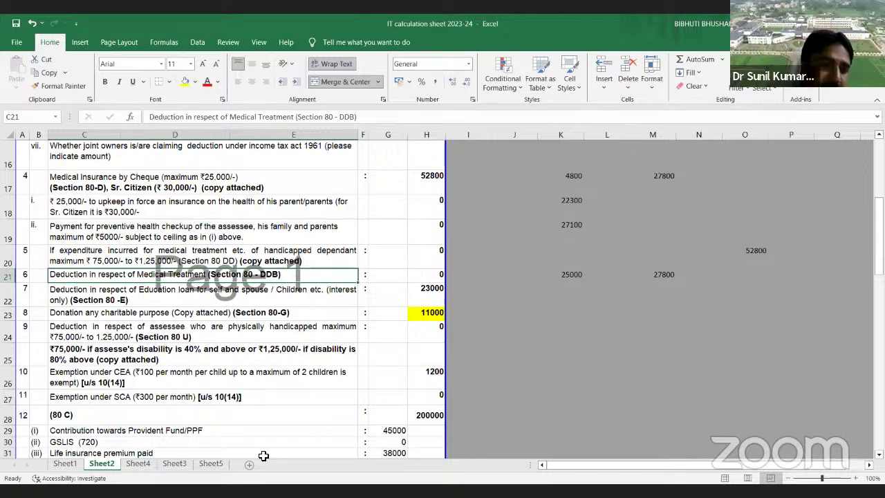
Return to the Sheet4 tax computation and review the Section 87-A rebate and cess rows
click(137, 463)
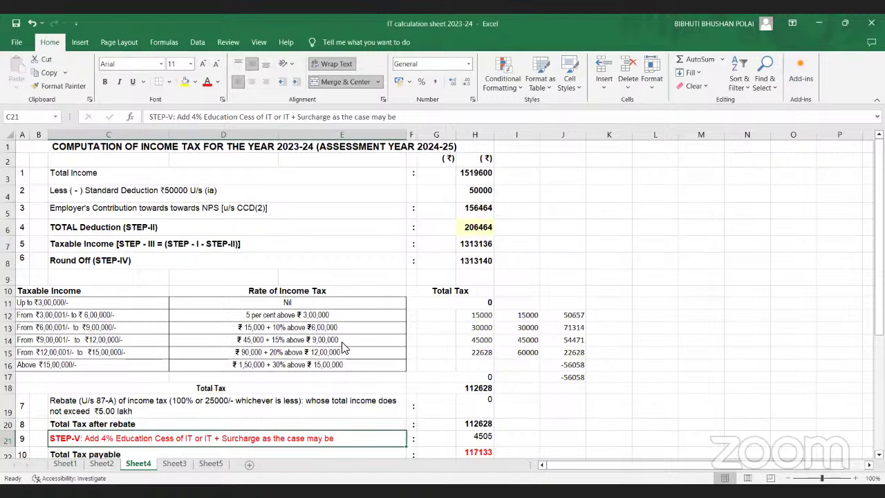
scroll(338, 385, down, 1)
scroll(339, 385, down, 1)
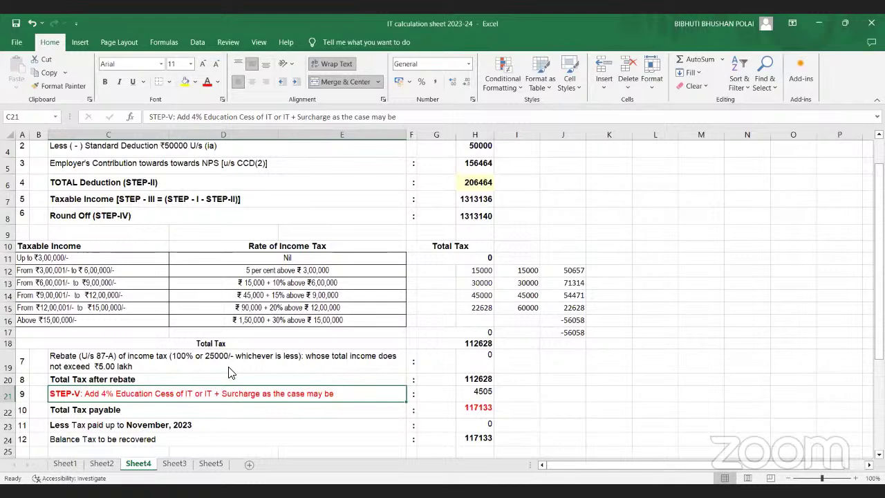